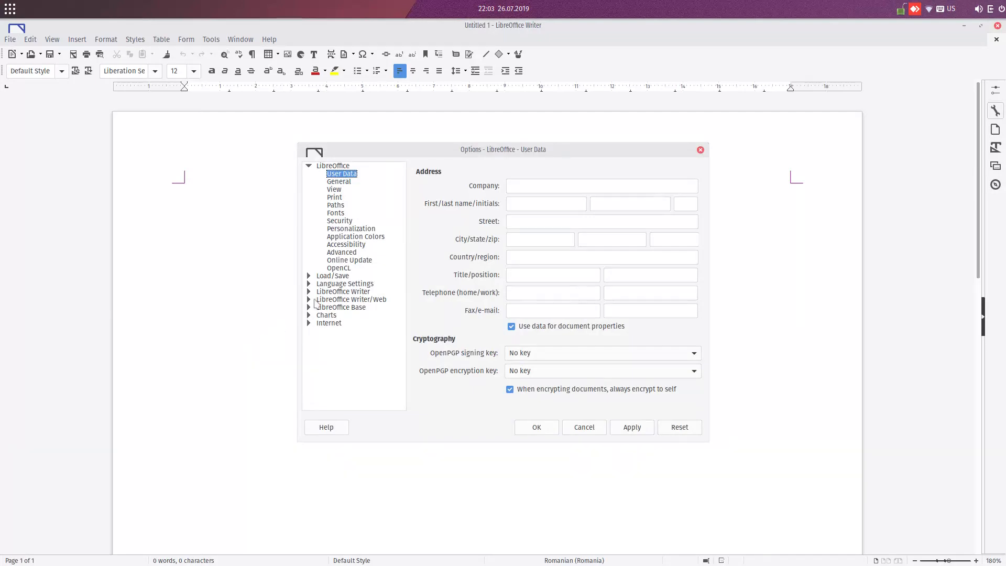
Look over the LibreOffice option categories, including the User Data and General pages.
click(308, 166)
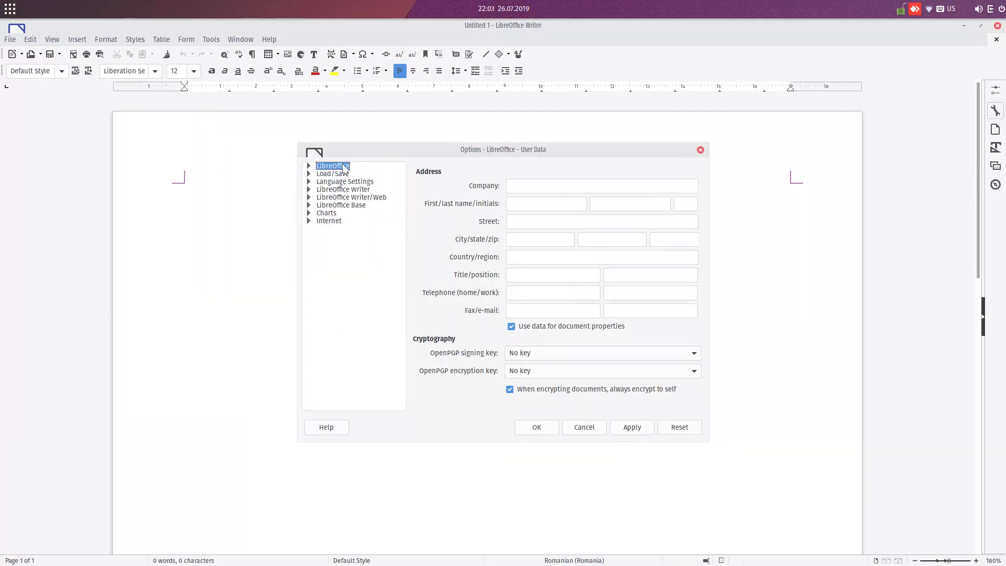
click(309, 165)
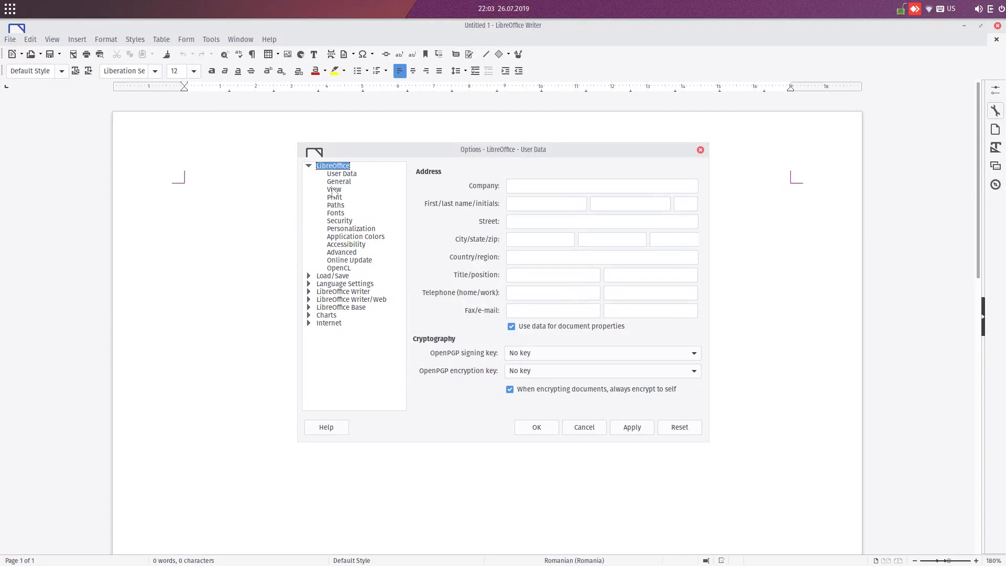
click(343, 176)
click(341, 182)
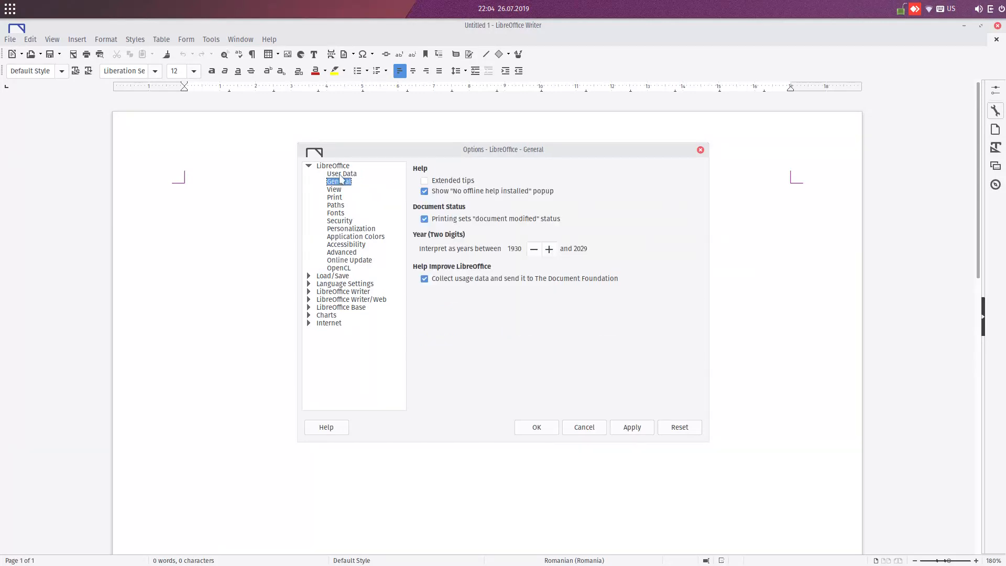
In the User Data options, enter MY COMPANY NAME as the company and fill in the person's first and last name.
click(342, 174)
click(514, 186)
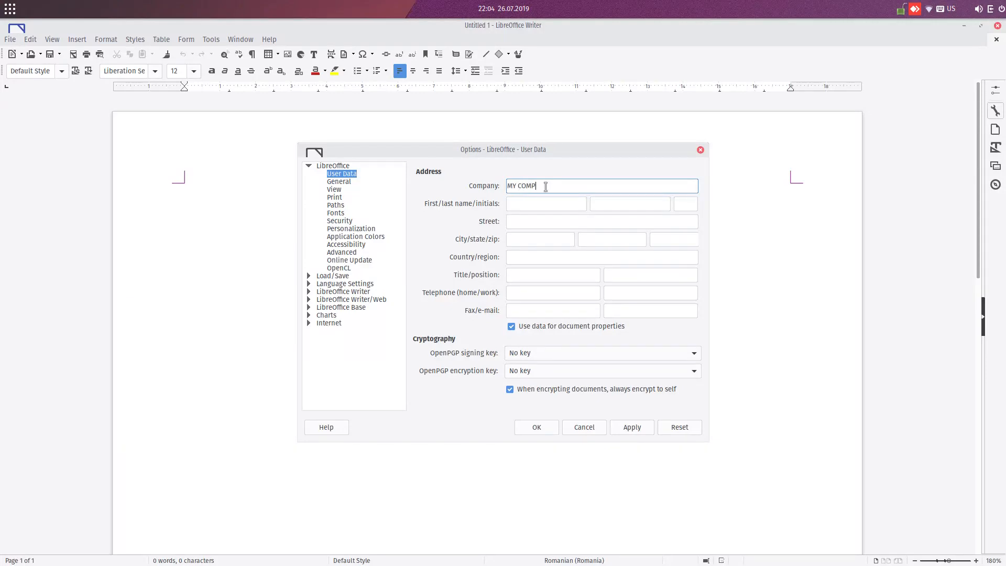
text(ME)
key(Tab)
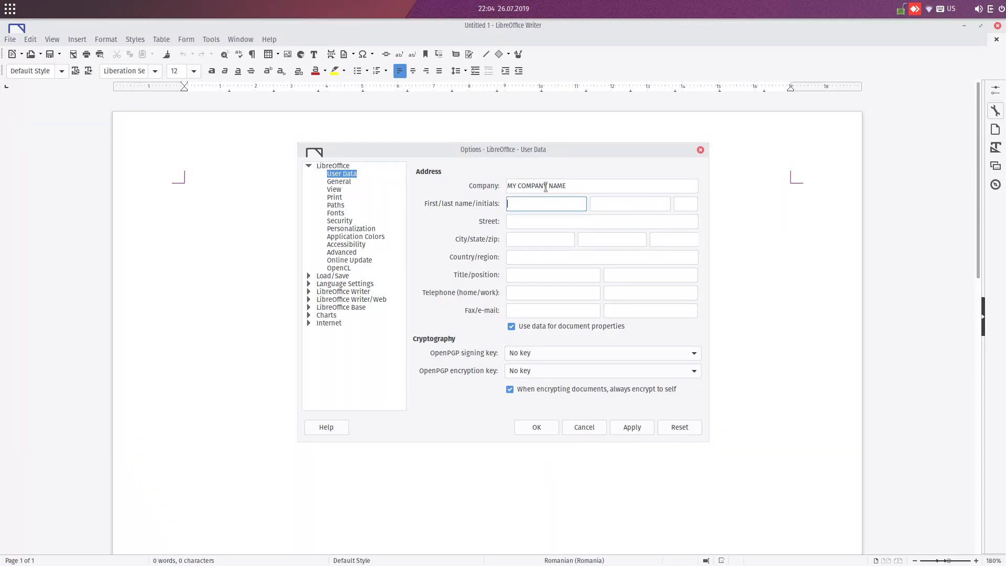
text(John)
key(Tab)
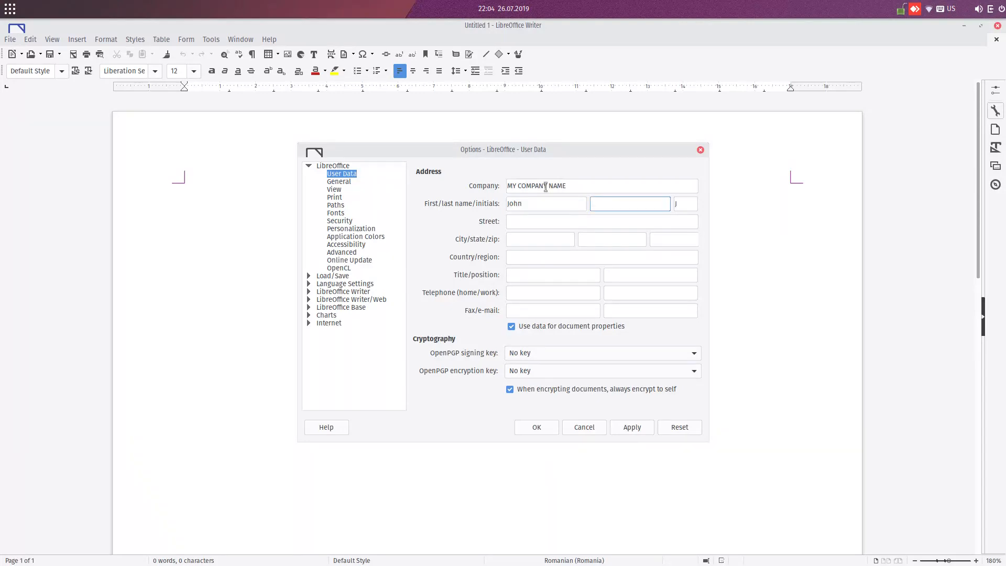
key(Tab)
key(Tab)
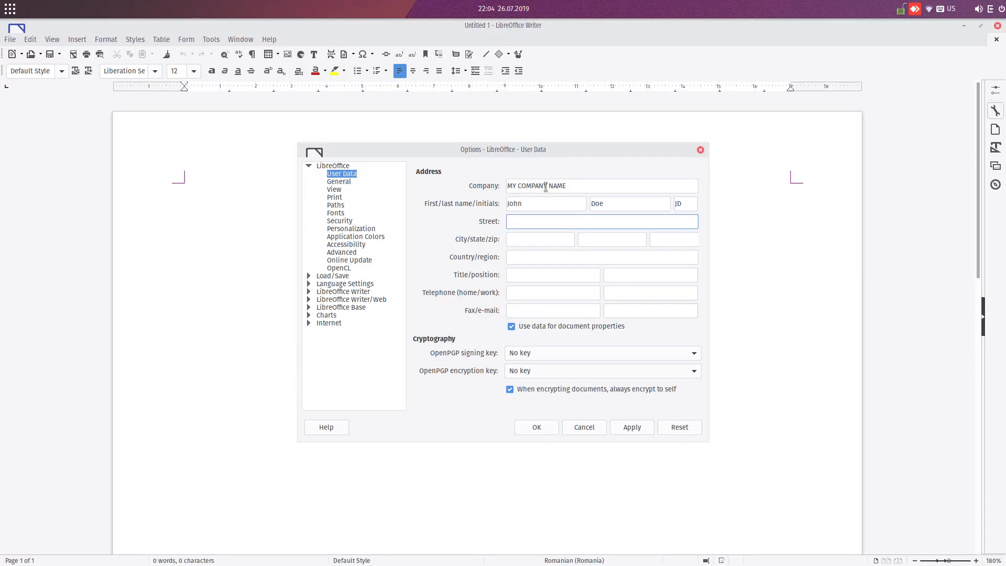
Fill in the street, set the country to USA and the title to boss, and apply the user data.
key(Tab)
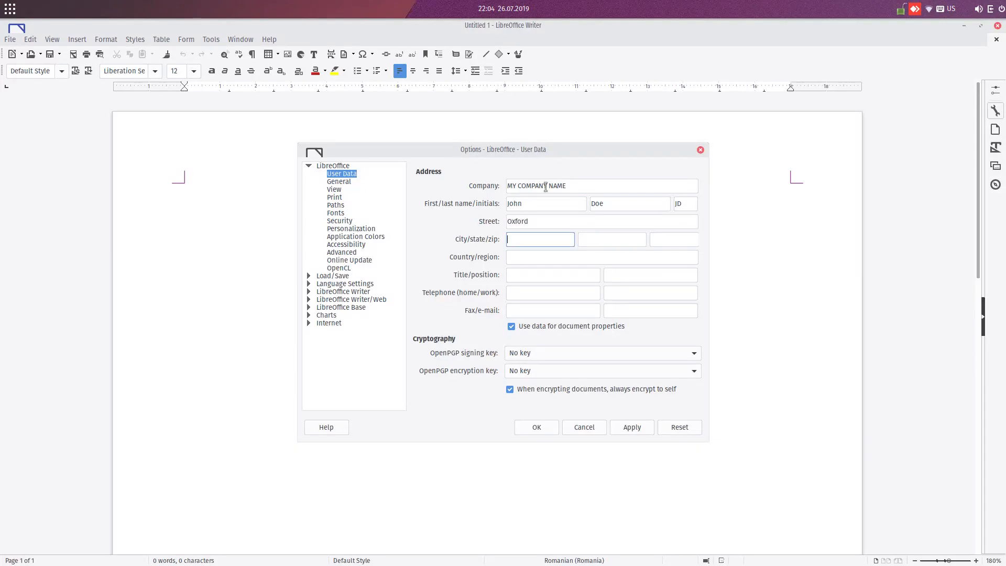
key(Tab)
key(Tab)
key(Tab)
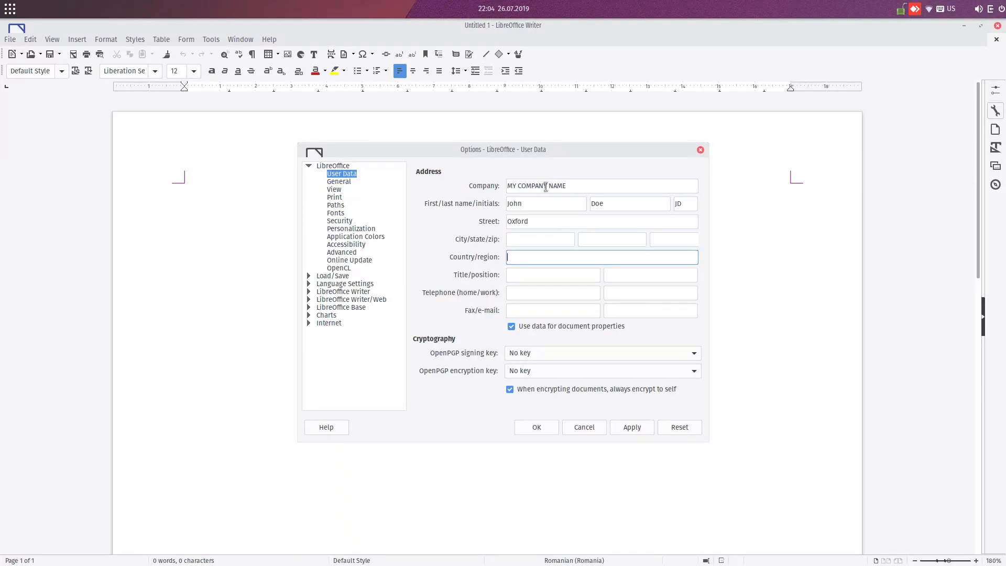
key(Tab)
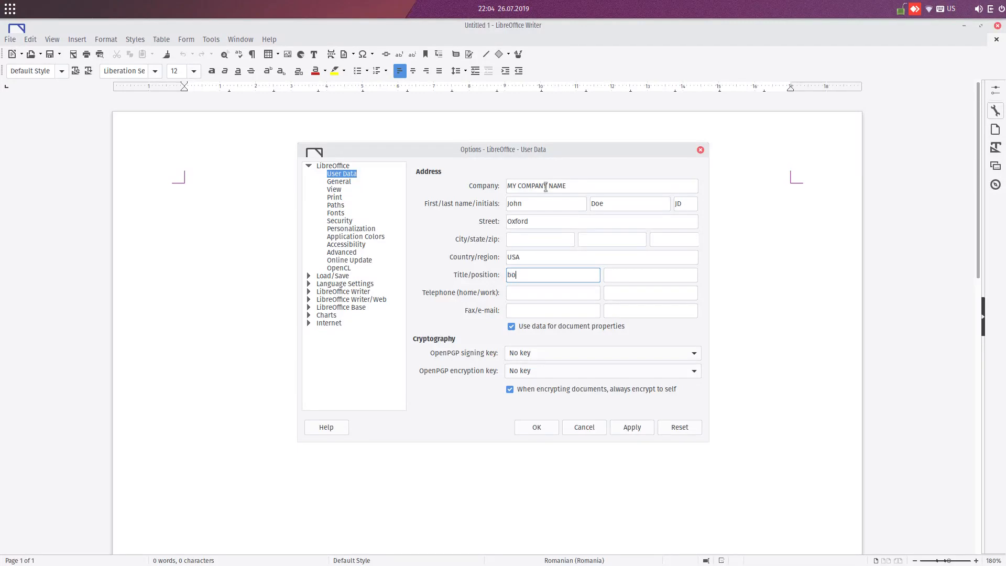
key(Tab)
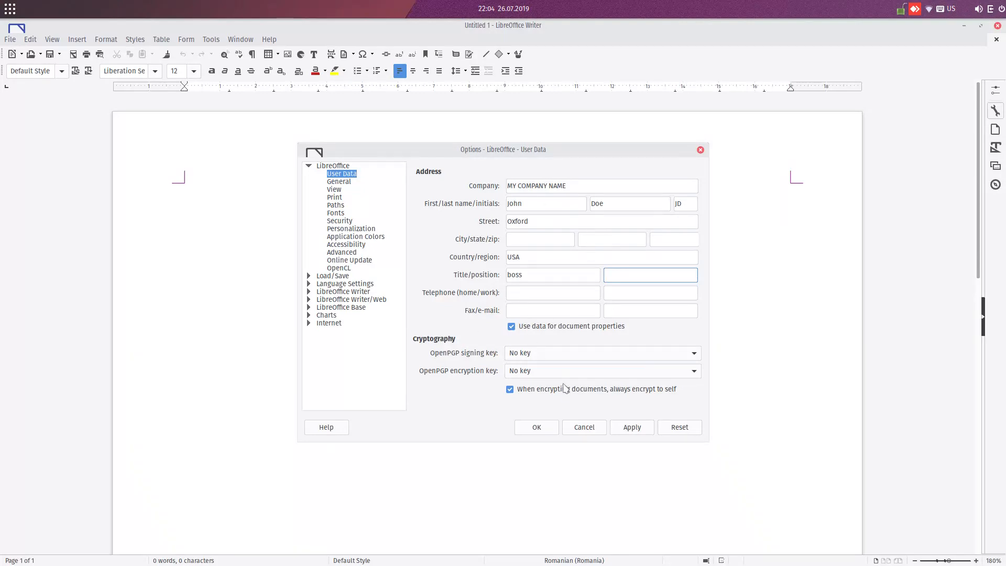
click(647, 428)
click(539, 428)
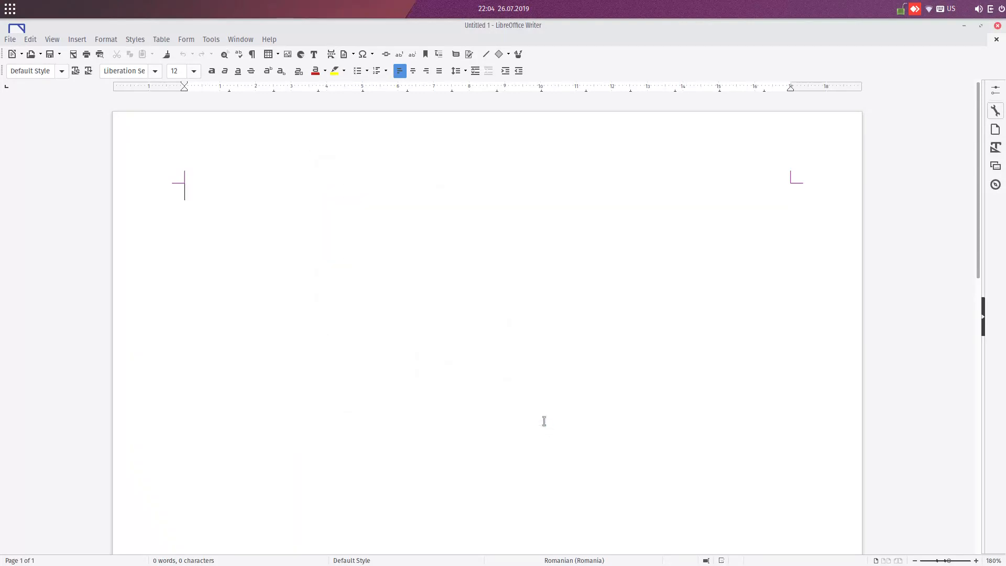
Start inserting an envelope and clear the contents of its sender block.
click(30, 39)
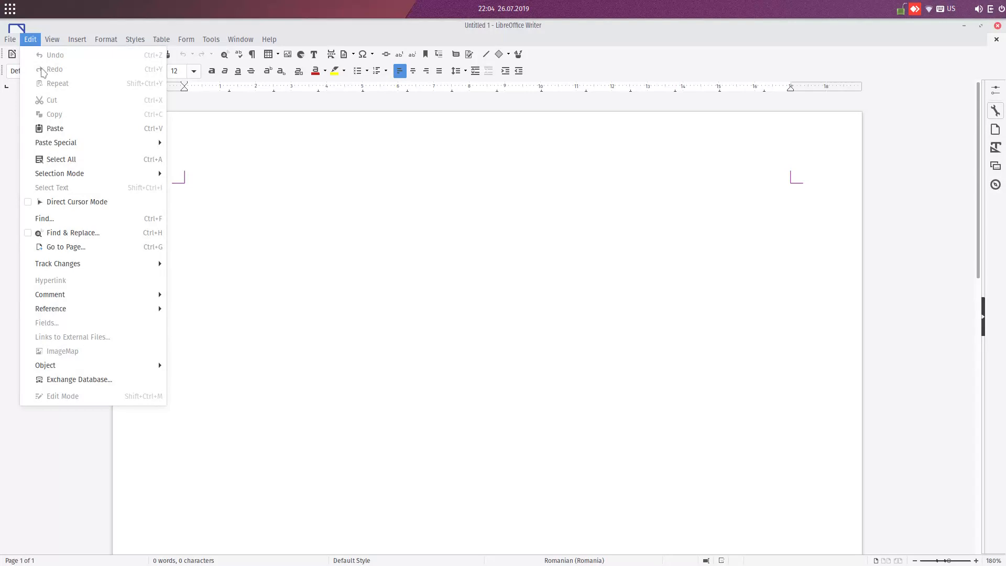
mouse_move(77, 39)
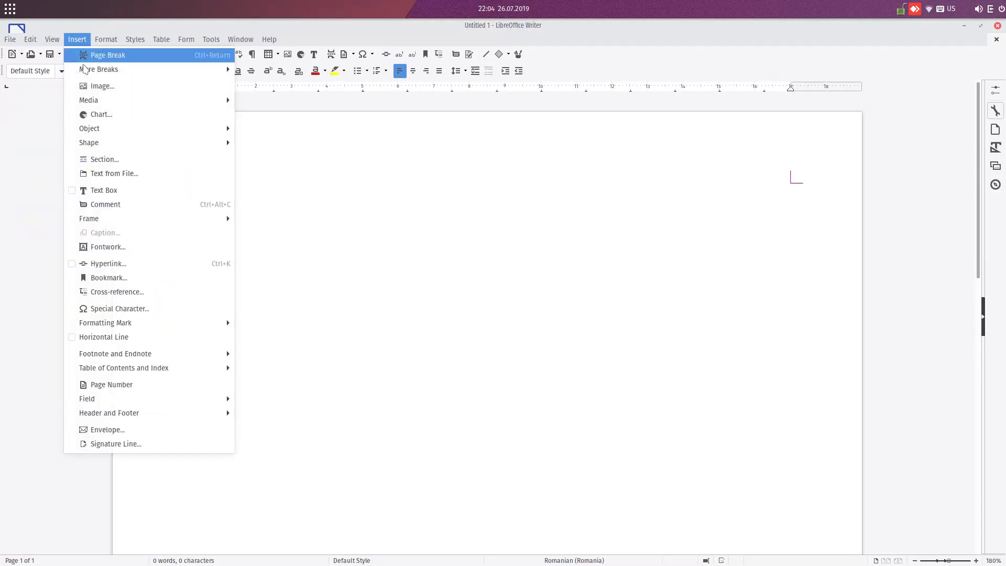
click(152, 429)
double_click(426, 330)
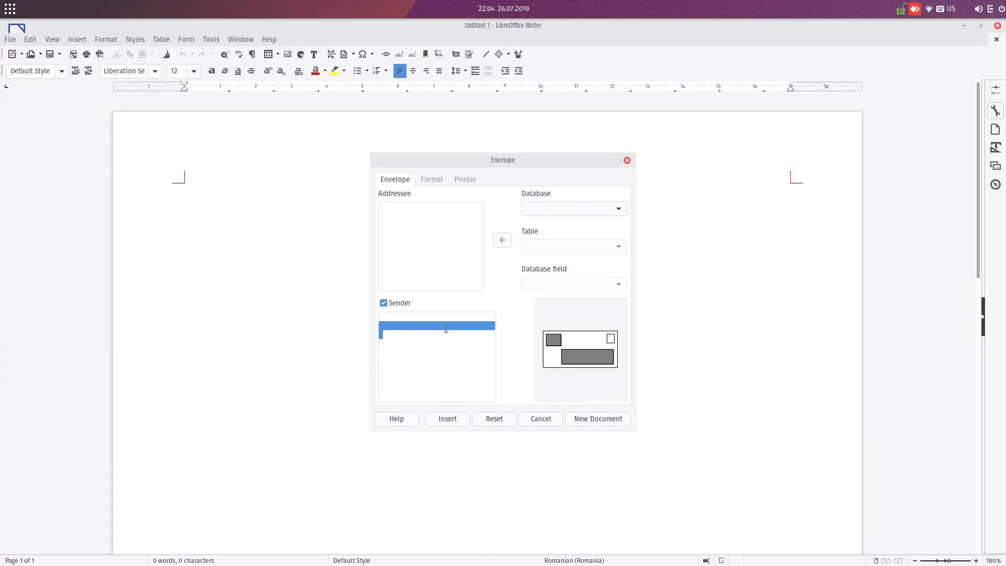
drag(442, 360, 379, 316)
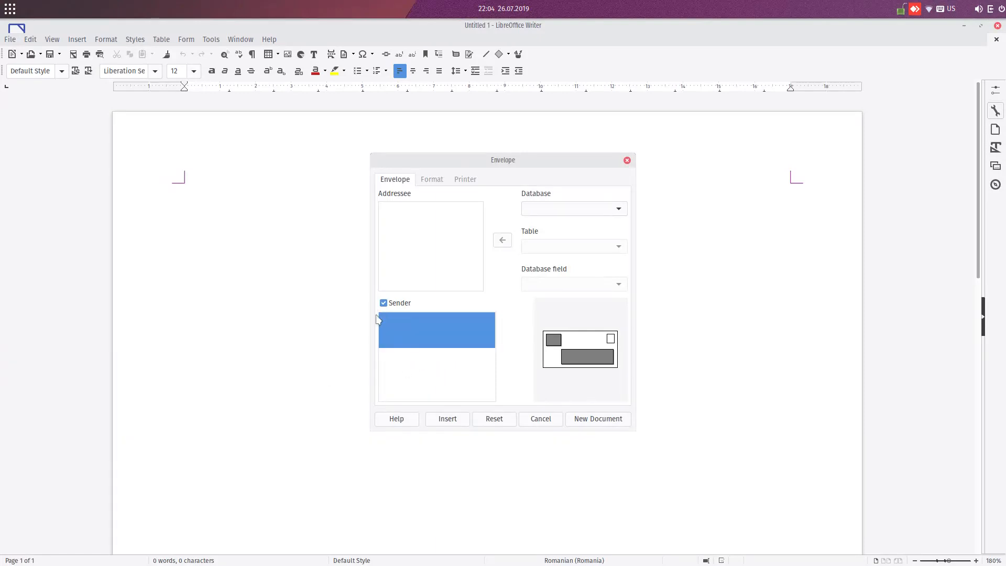
key(Delete)
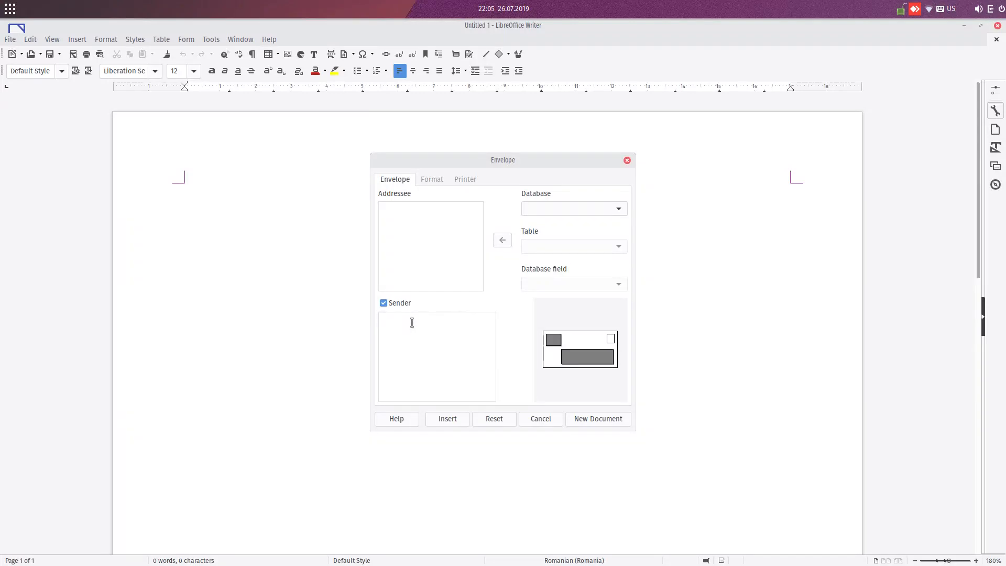
Switch the envelope's Sender option off and on to refill it from the user data, and create the envelope as a new document.
click(559, 209)
click(403, 303)
click(393, 305)
click(387, 310)
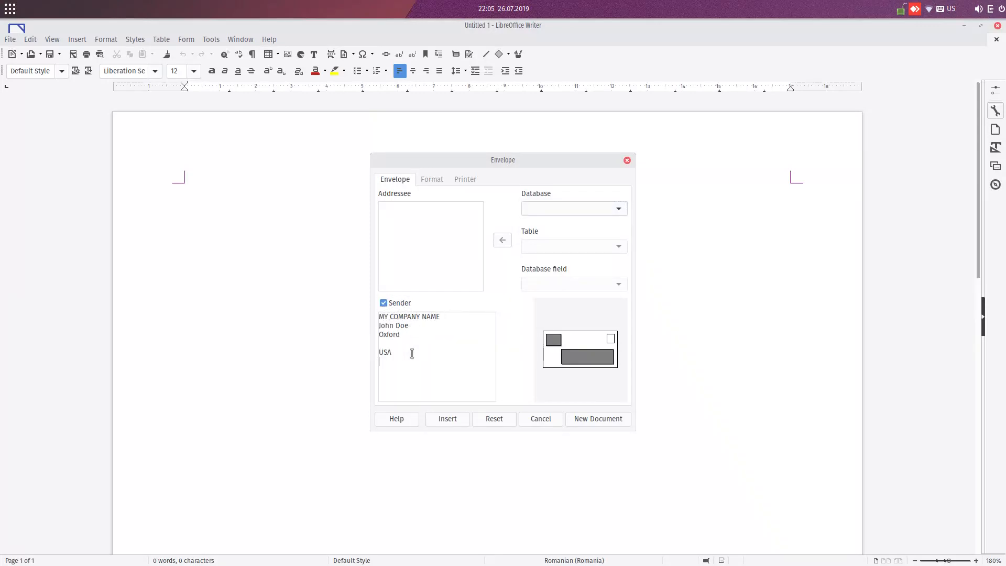
click(595, 421)
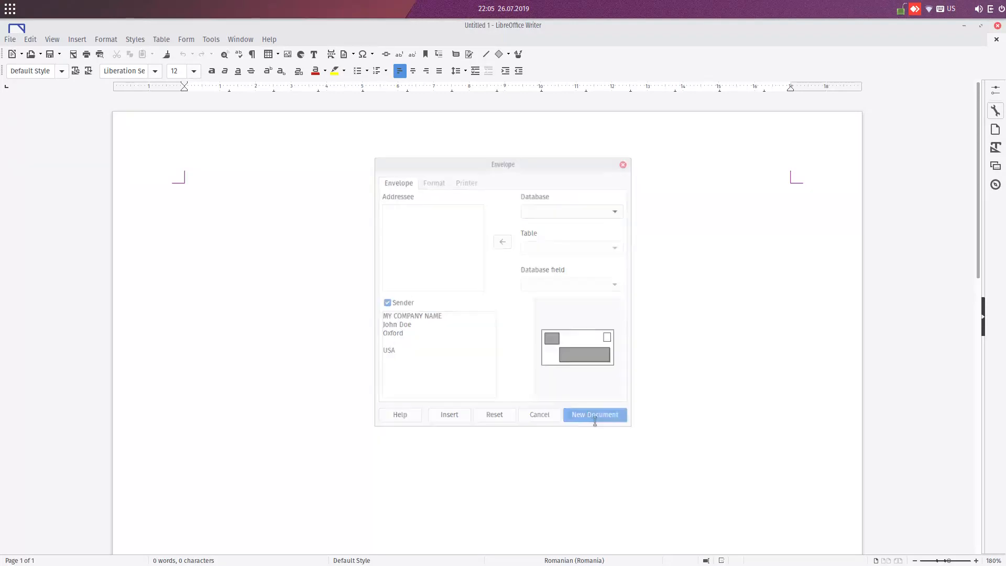
Enter an addressee line beginning with "To Mr." on the envelope, and close the envelope document without saving it.
click(235, 205)
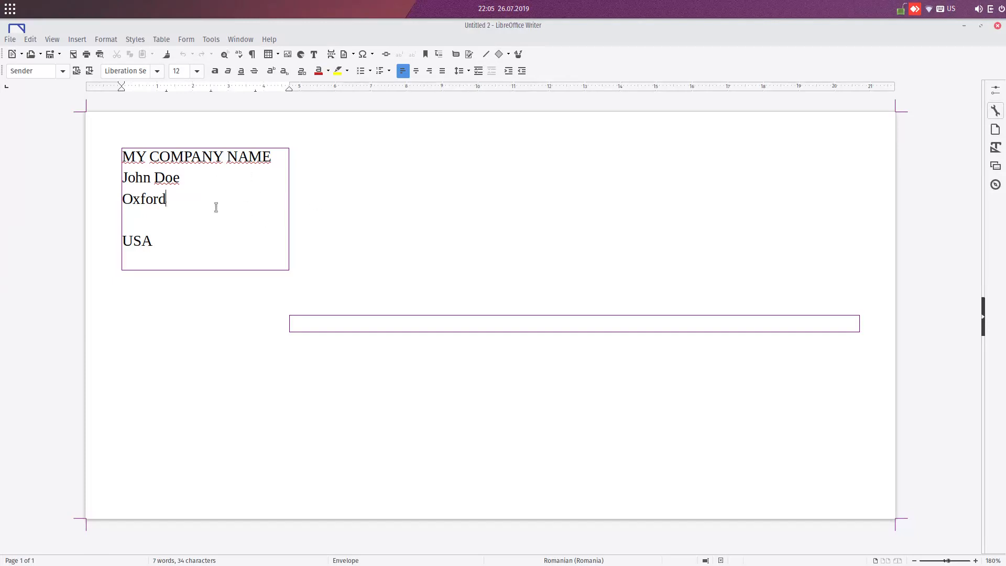
click(309, 326)
text(To Mr. Presindet)
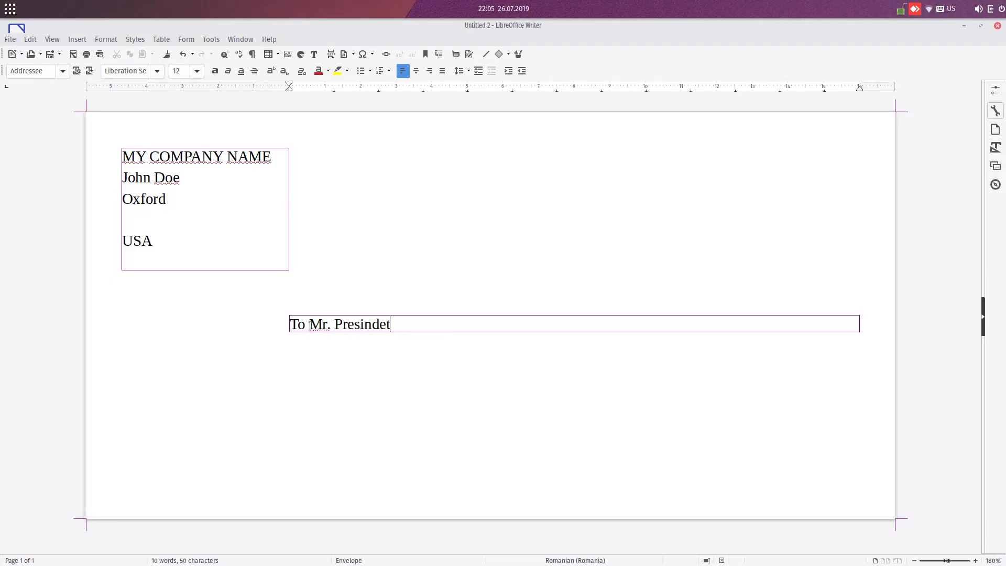
text(nt)
click(997, 25)
click(407, 321)
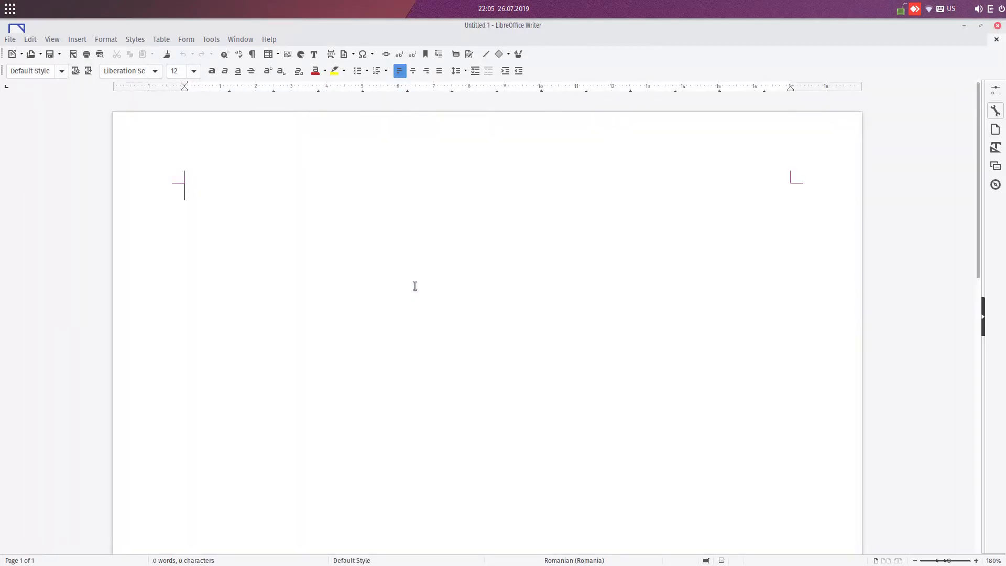
Reopen the User Data options and turn off "Use data for document properties".
click(240, 39)
click(224, 45)
click(223, 42)
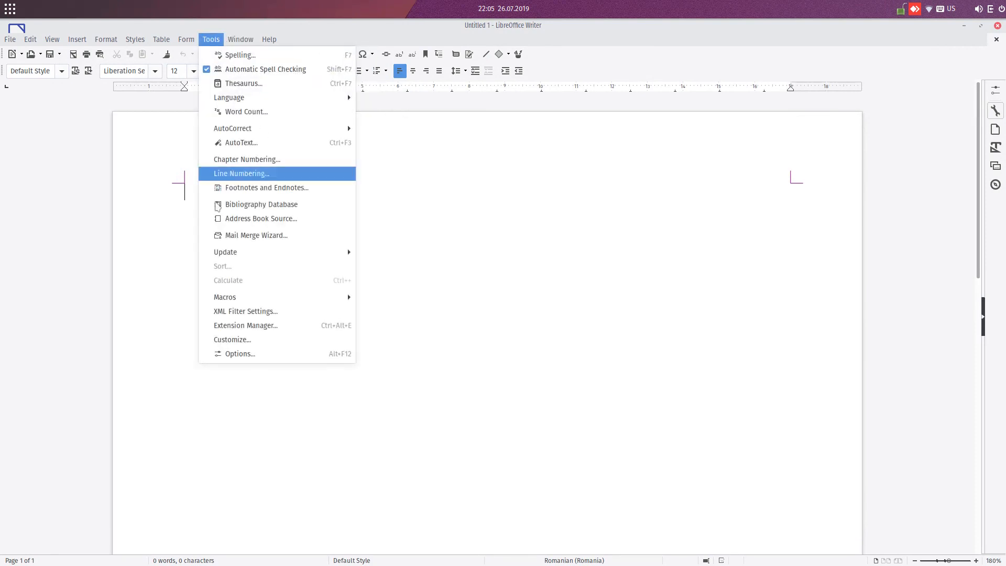
click(225, 352)
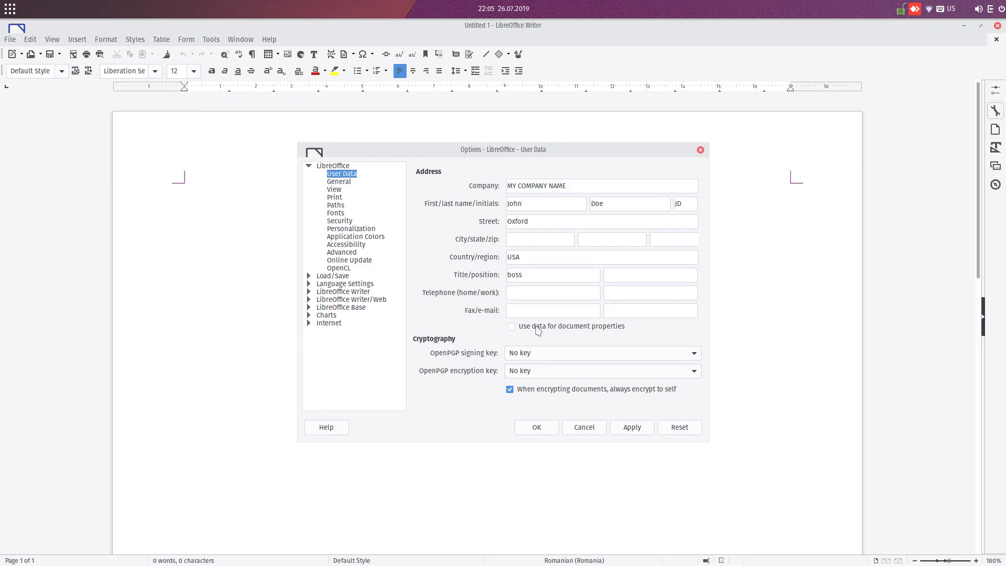
Clear the company, first name and last name from the user data.
drag(576, 187, 489, 180)
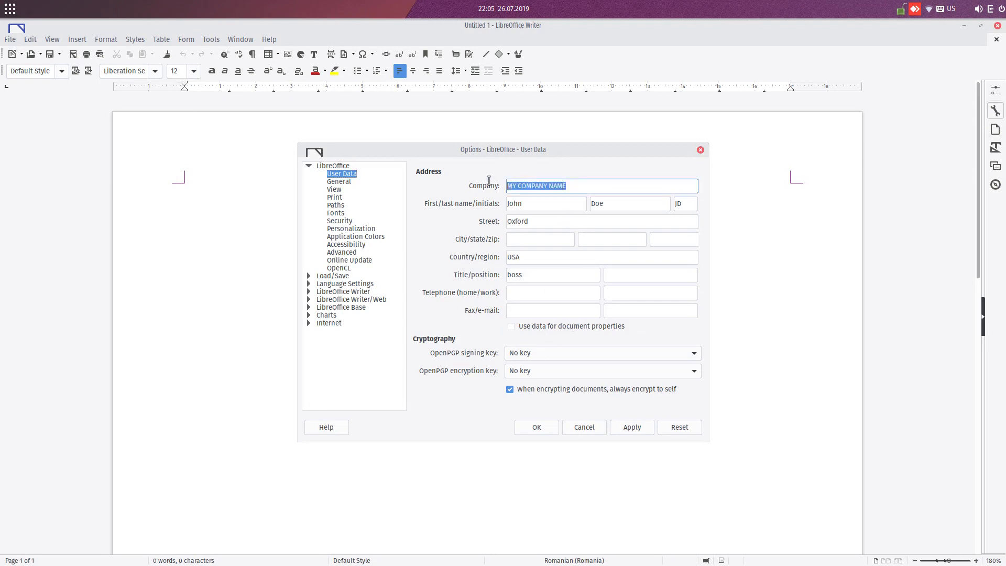
key(Delete)
key(Tab)
key(Delete)
key(Tab)
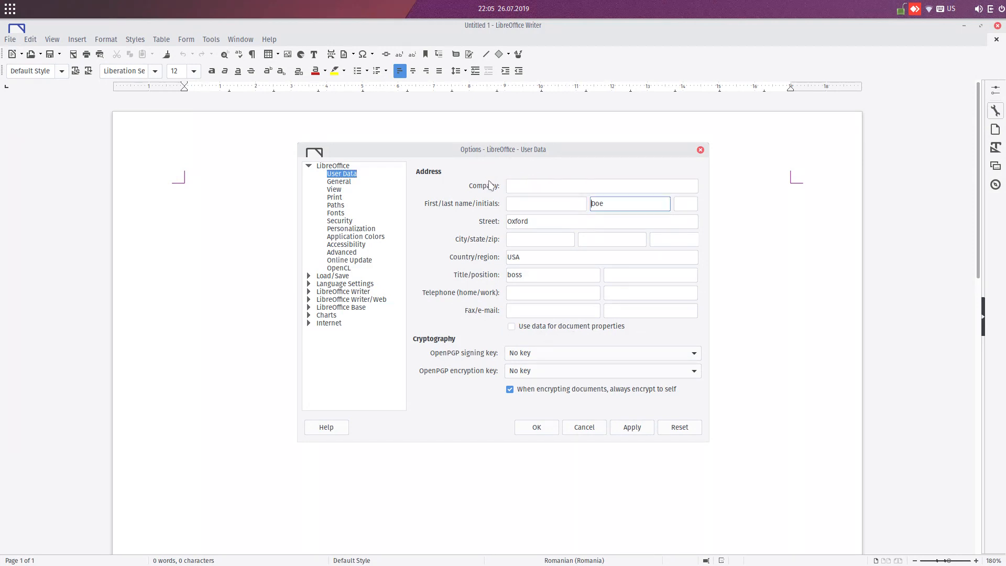
key(Delete)
key(Tab)
Clear the street, country and title from the user data.
key(Tab)
key(Delete)
key(Delete)
key(Delete)
key(shift+Tab)
key(Delete)
key(Tab)
key(Tab)
key(Tab)
key(Tab)
key(Tab)
key(Tab)
key(Delete)
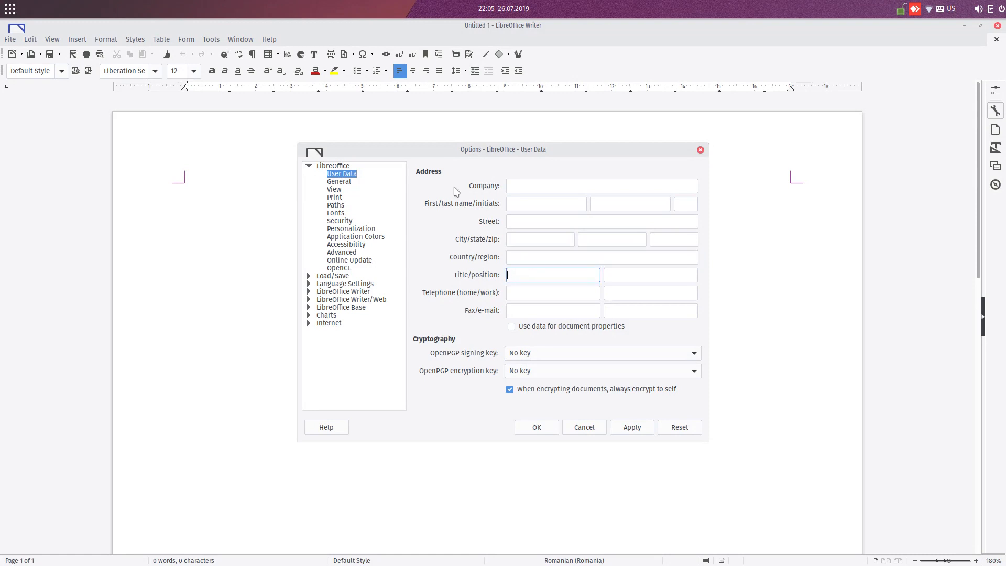
Review the General options, and set the toolbar icon size to Extra Large in the View options and apply it.
click(348, 181)
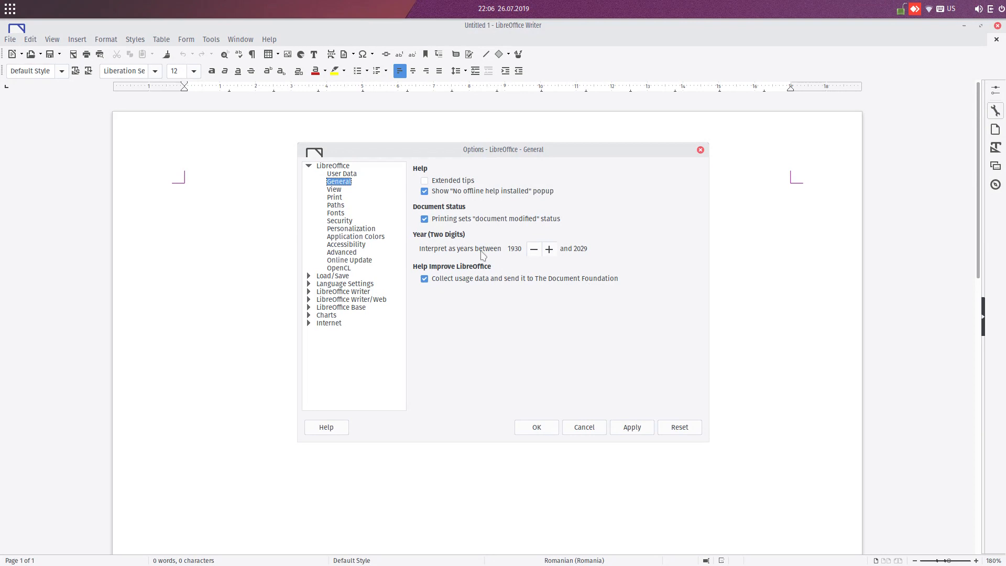
click(338, 191)
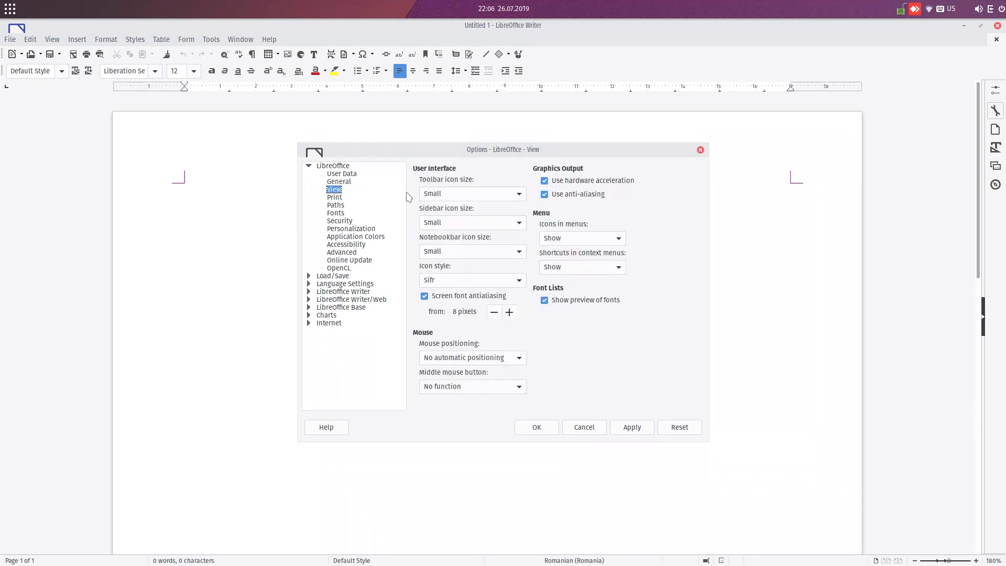
click(448, 194)
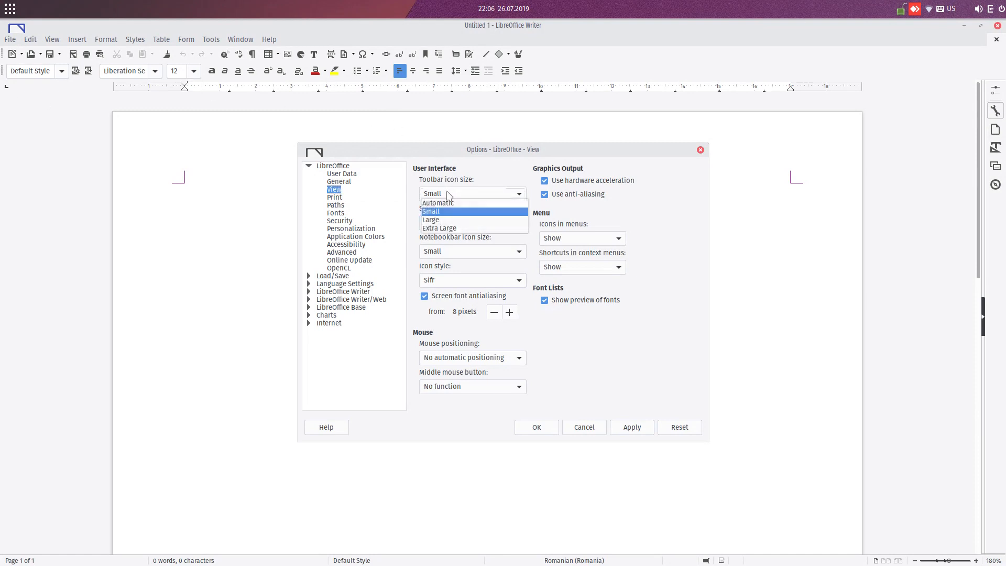
click(449, 228)
click(636, 427)
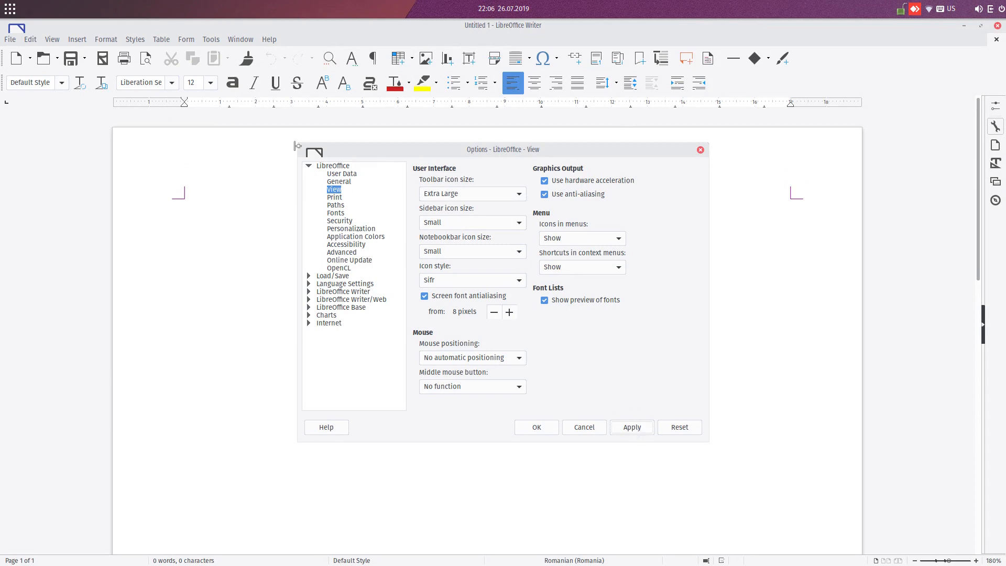
Set the icon style to Automatic (Elementary) and apply it.
click(470, 279)
click(464, 290)
click(630, 426)
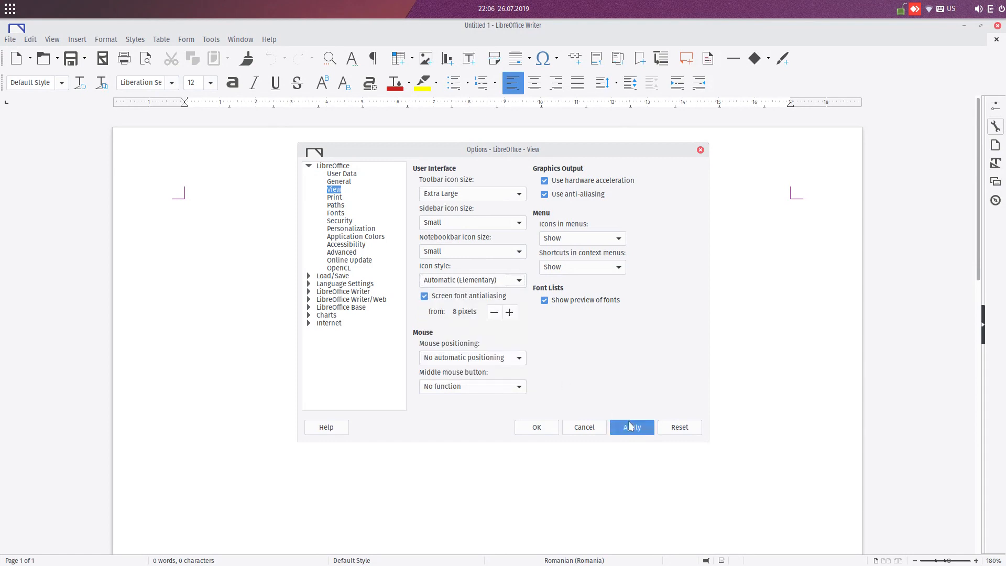
Change the icon style to Breeze and apply it.
click(478, 283)
click(476, 298)
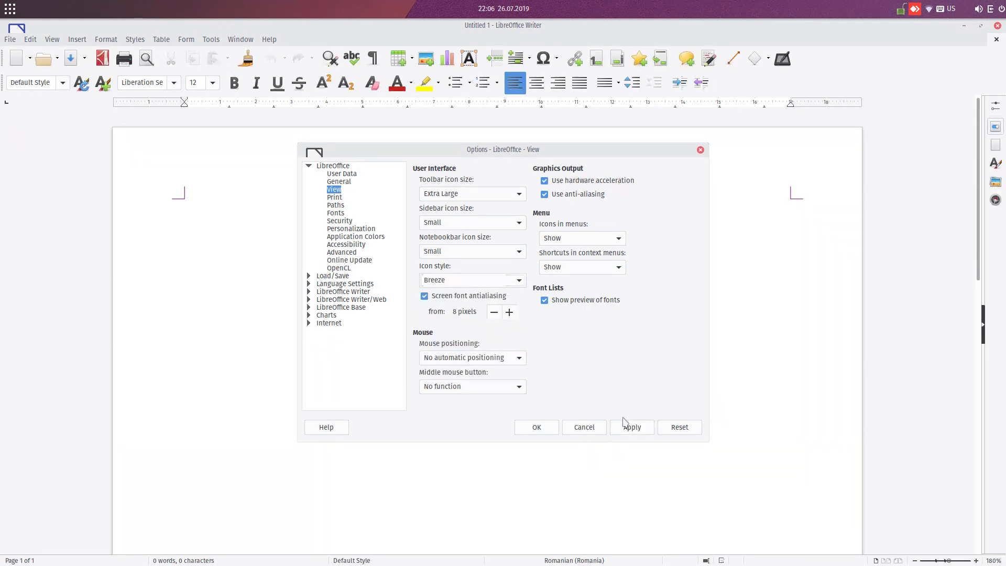
click(635, 429)
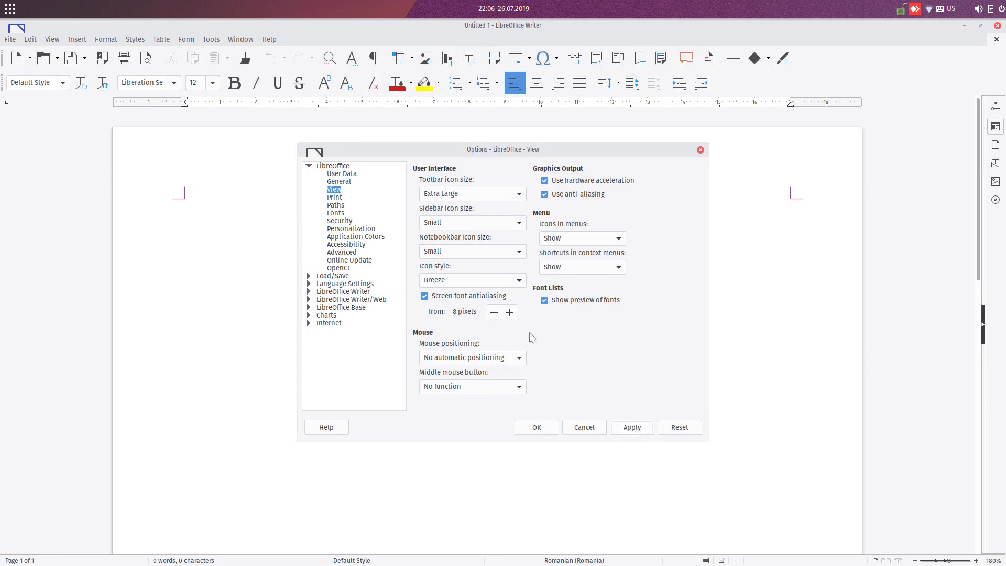
Change the icon style to Colibre and apply it, and repeat with the Elementary icon style.
click(487, 289)
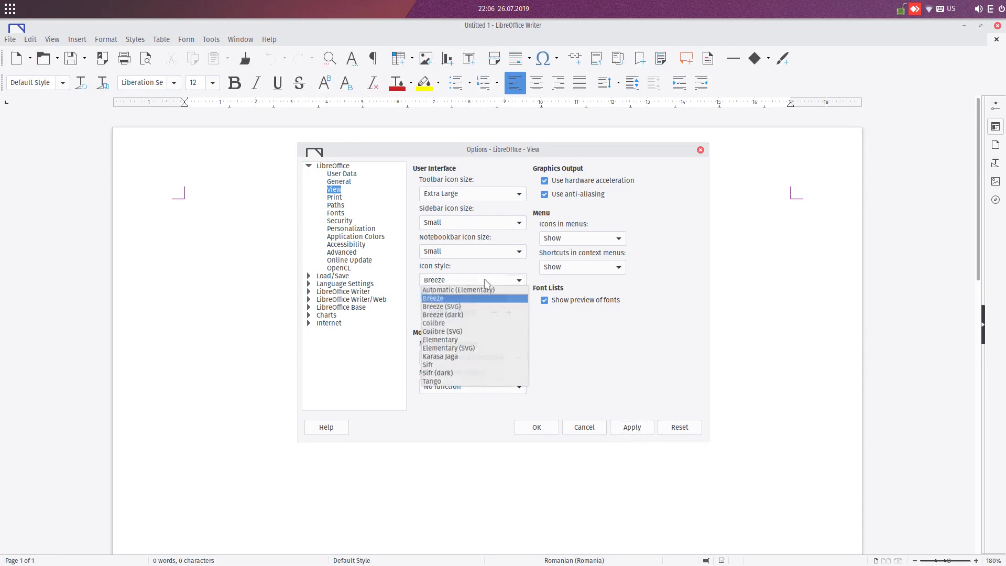
click(474, 323)
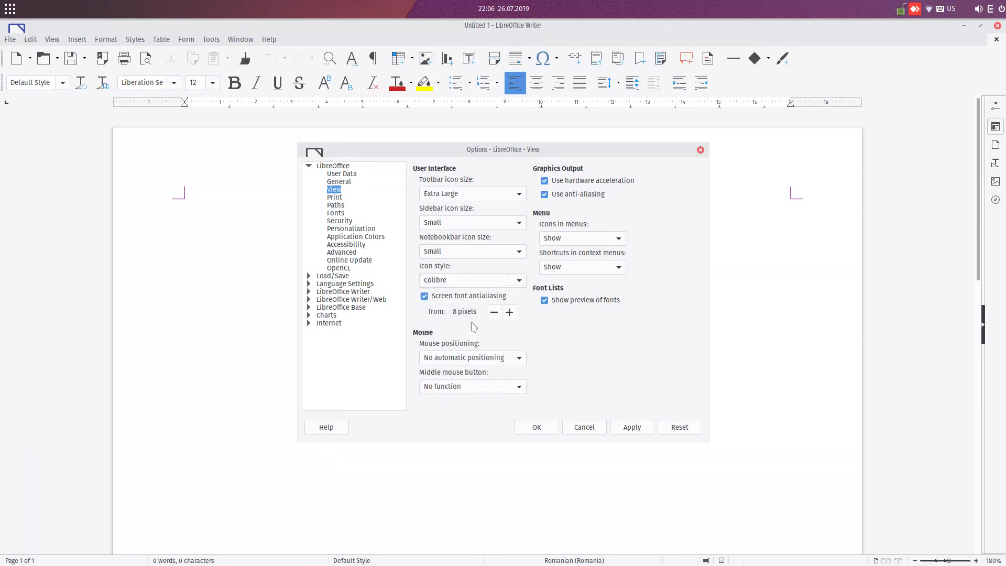
click(632, 428)
click(486, 283)
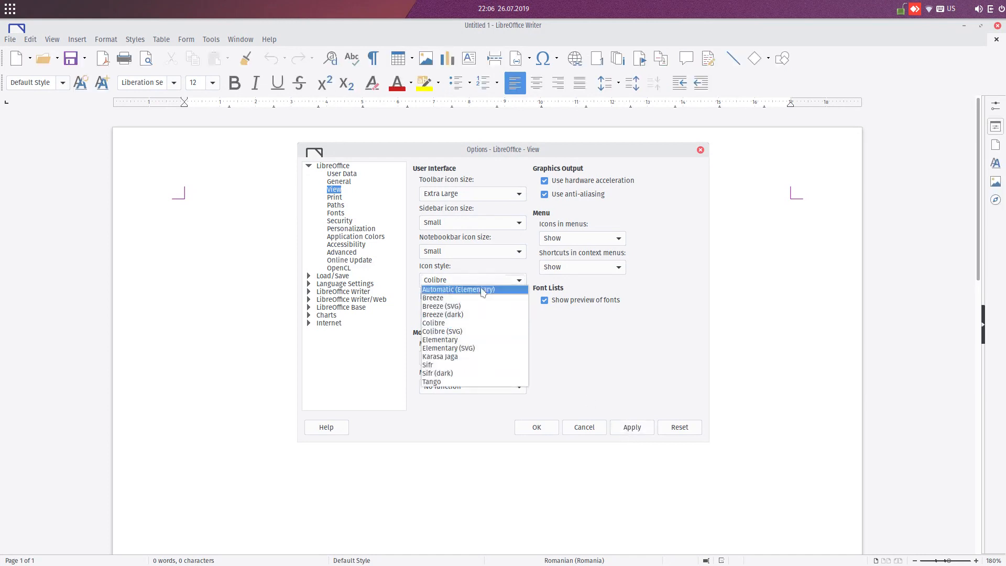
click(473, 341)
click(632, 431)
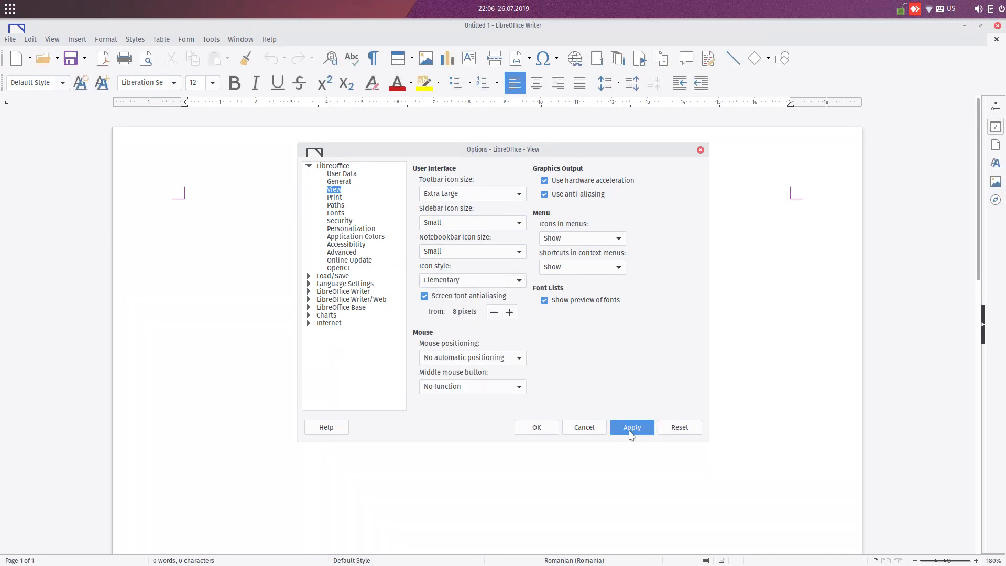
Try out the Karasa Jaga and Tango icon styles, applying each one in turn.
click(474, 280)
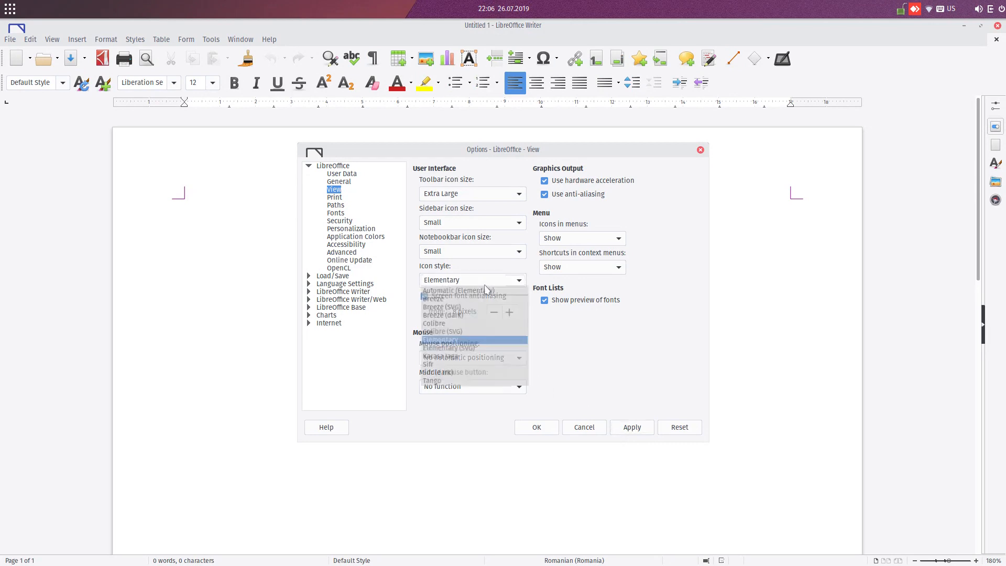
click(474, 352)
click(637, 427)
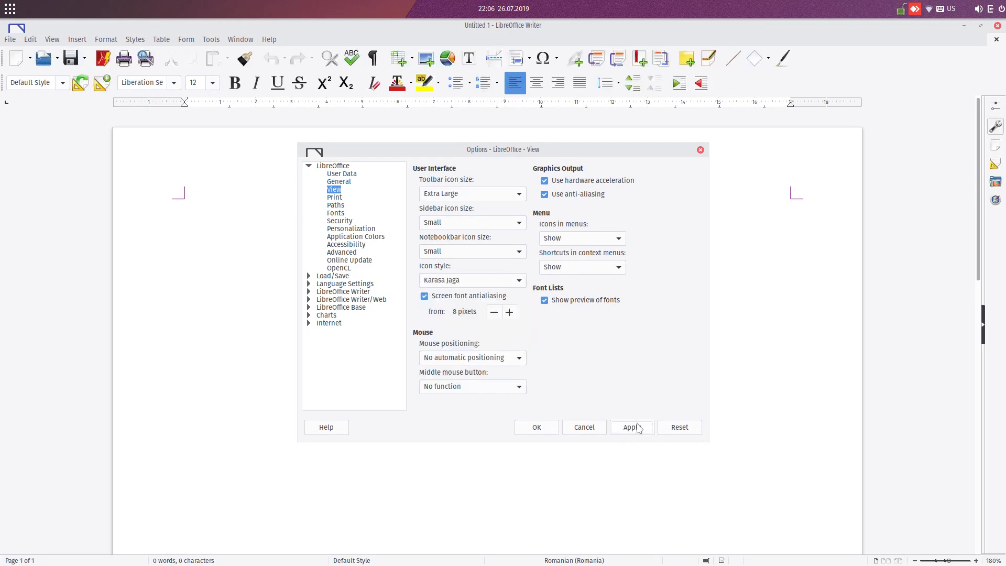
click(504, 280)
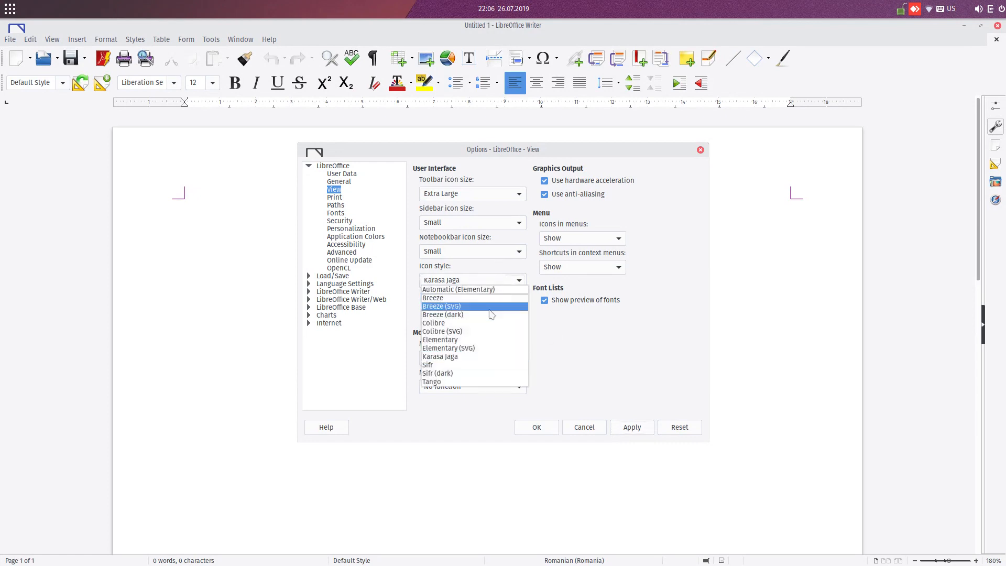
click(476, 382)
click(629, 427)
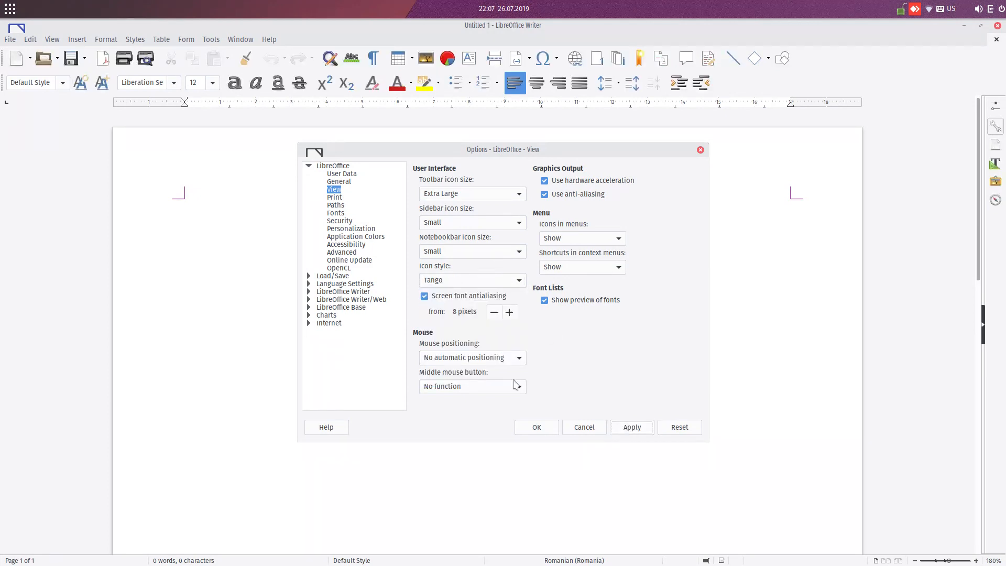
Apply the Sifr icon style, and set the toolbar icon size to Small and apply it.
click(479, 283)
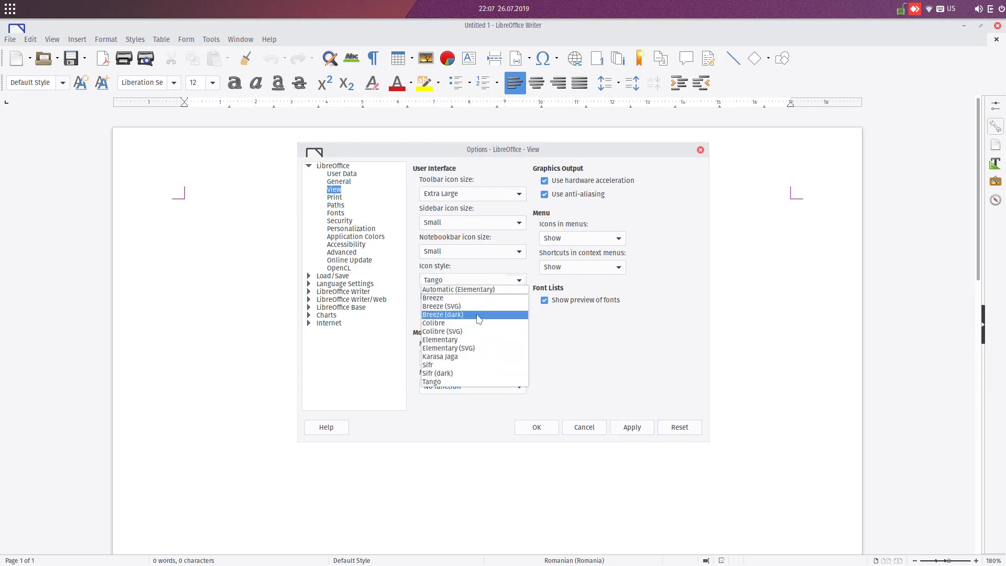
click(471, 367)
click(630, 425)
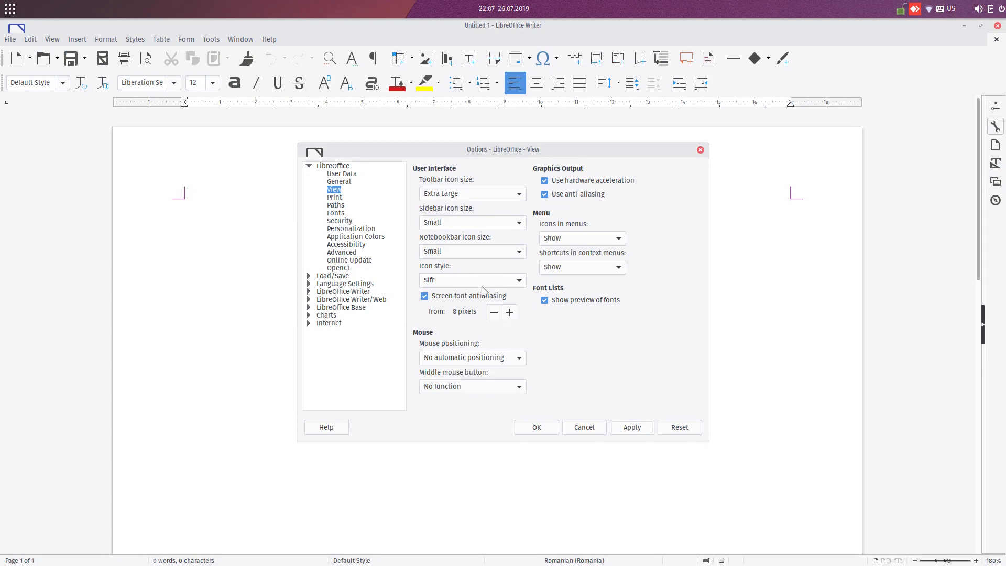
click(479, 195)
click(474, 212)
click(632, 427)
Switch the icon style back to Breeze and apply it.
click(462, 283)
click(456, 298)
click(639, 429)
Set the toolbar icon size to Automatic and the icon style to Sifr, and apply both.
click(480, 194)
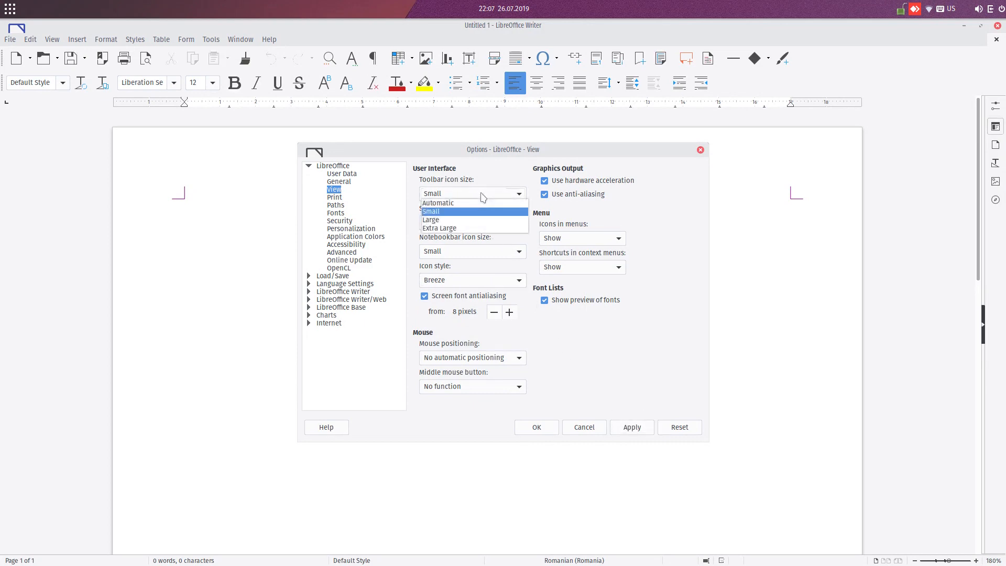
click(483, 195)
click(483, 195)
click(480, 204)
click(468, 280)
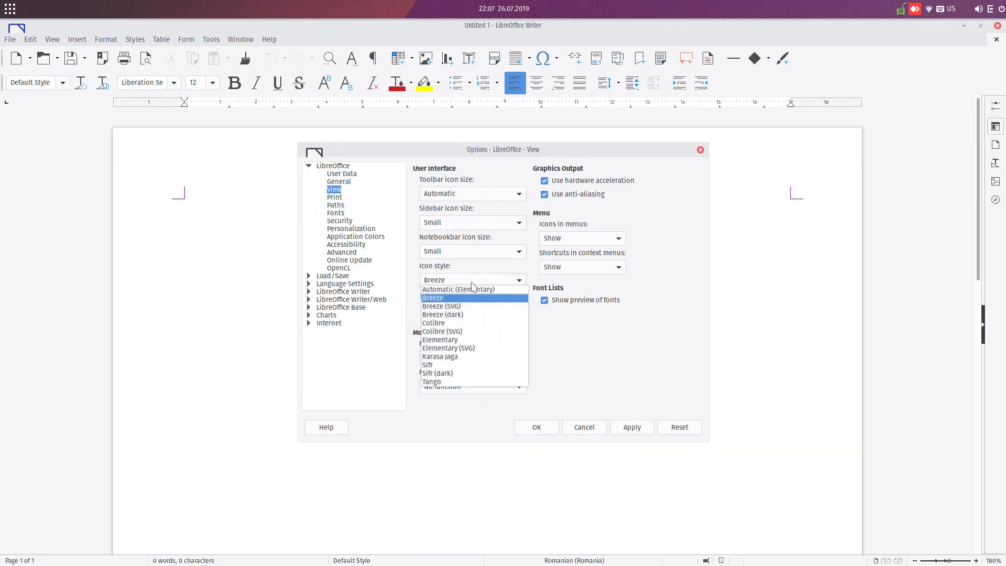
click(463, 366)
click(619, 422)
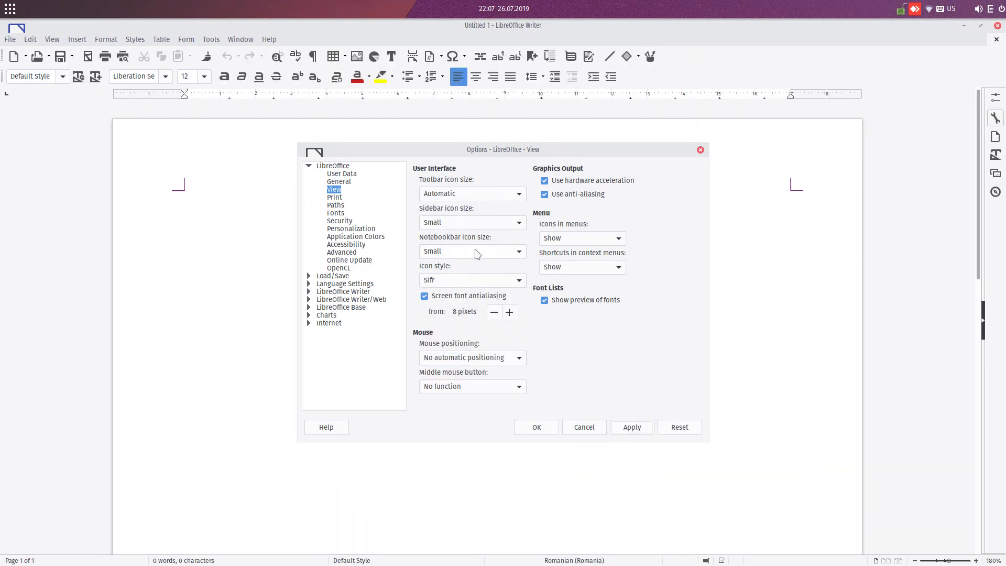
Try to set the toolbar icon size to Small and confirm the options.
click(474, 197)
click(475, 214)
click(551, 430)
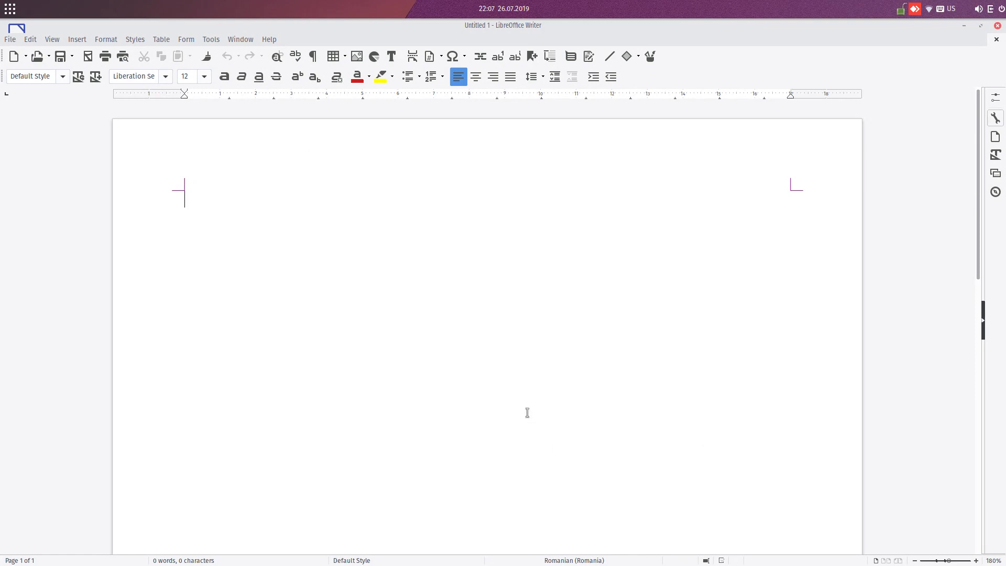
Reopen the View options, set the toolbar icon size to Small and apply it.
click(211, 39)
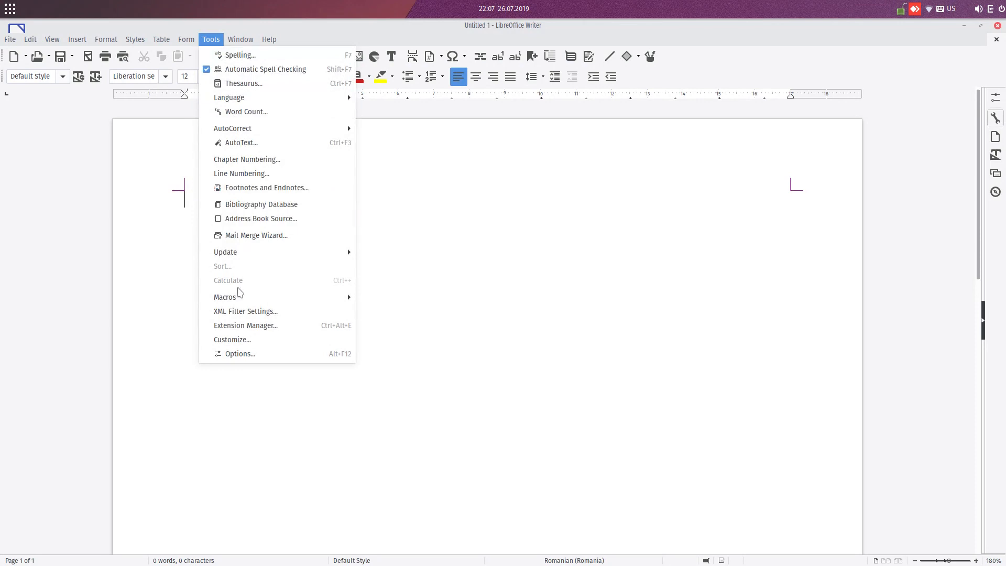
click(250, 351)
click(504, 195)
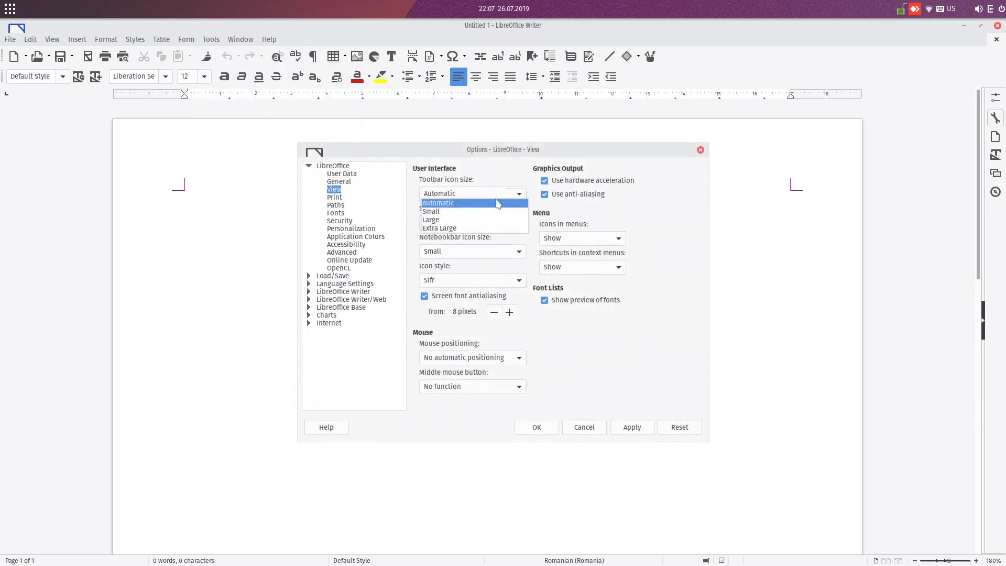
click(487, 212)
click(631, 432)
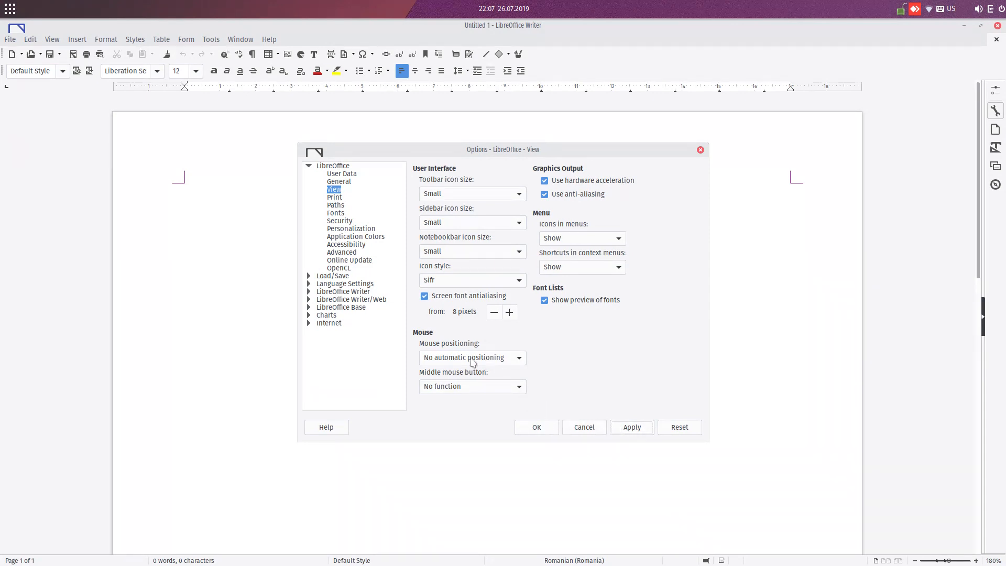
Set the mouse positioning to Dialog center in the View options, apply it and close the options.
click(335, 198)
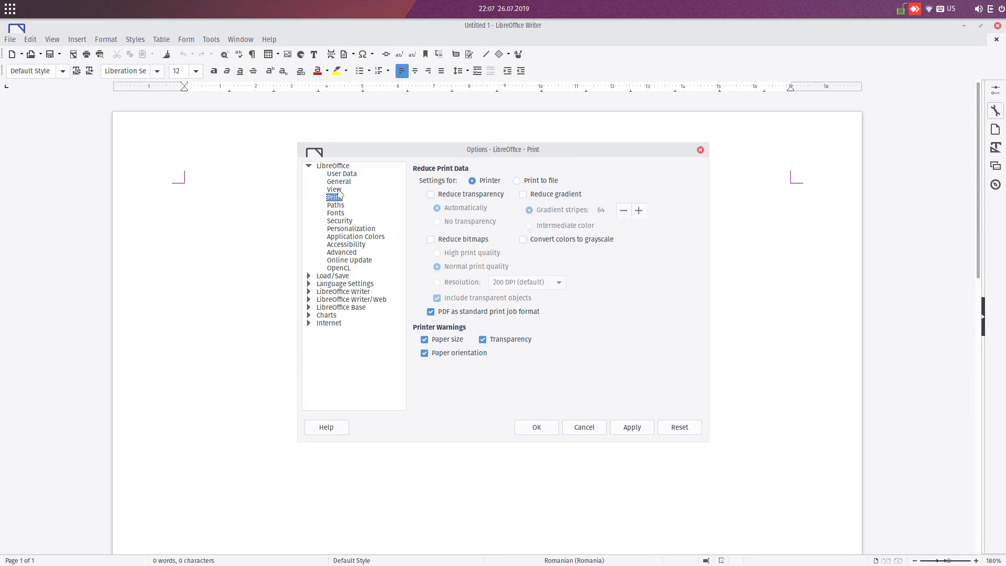
click(334, 190)
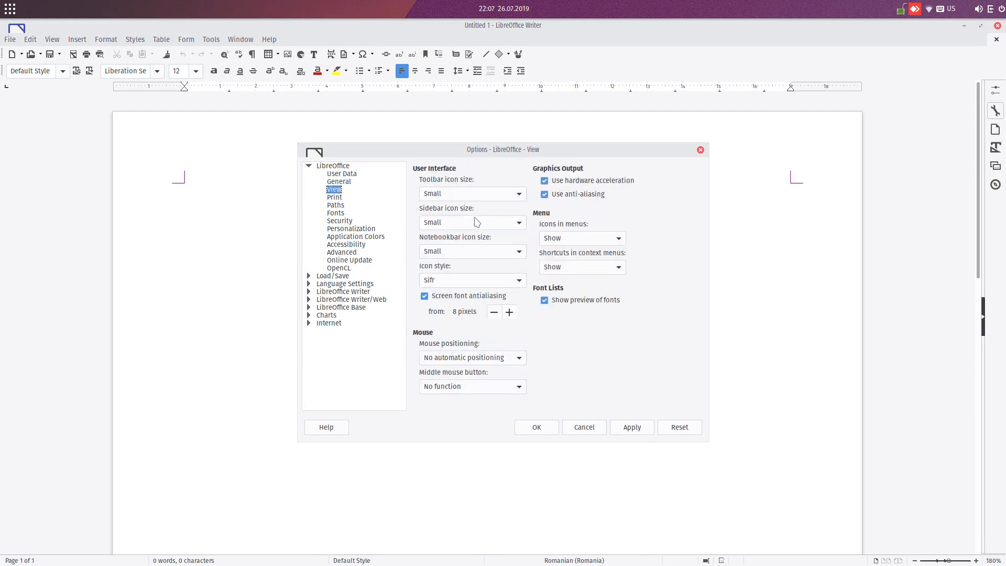
click(459, 360)
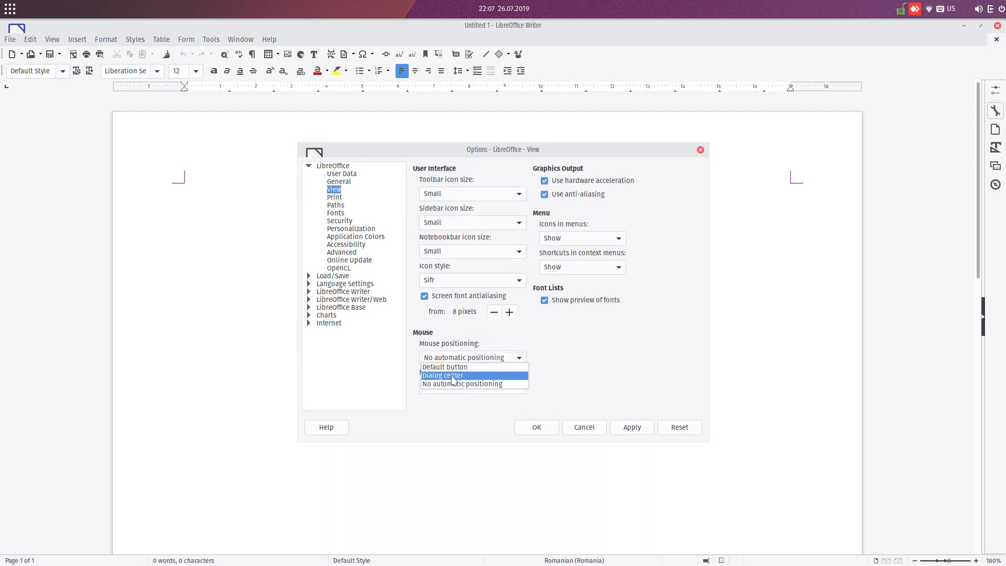
click(453, 376)
click(620, 433)
click(551, 430)
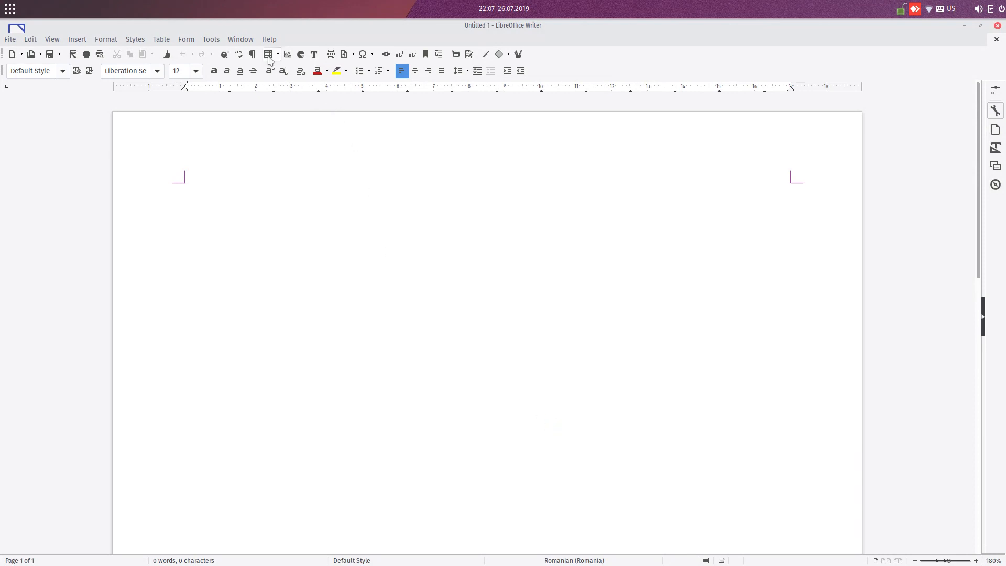
Reopen the View options and review the choices for mouse positioning and the middle mouse button.
click(211, 40)
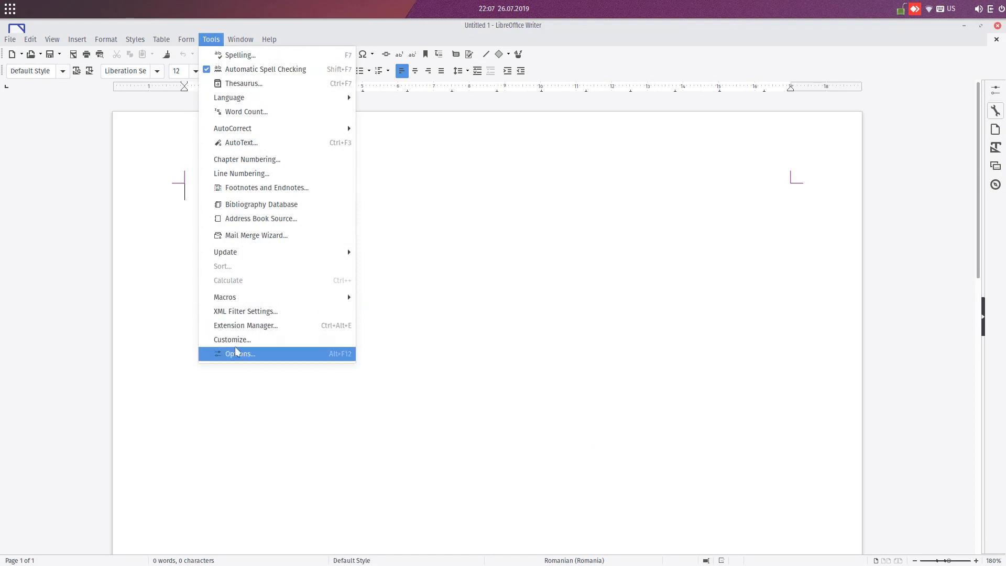
click(237, 352)
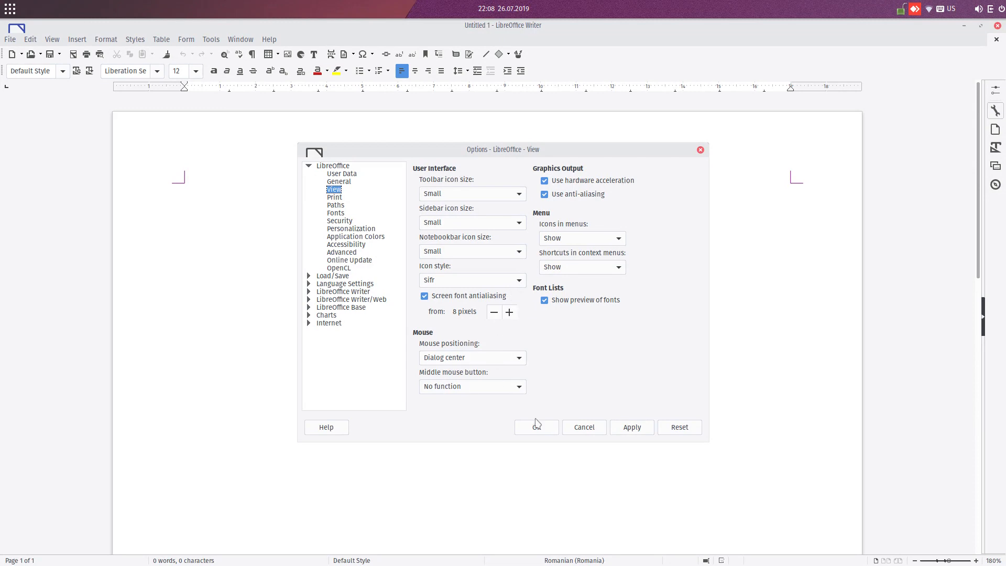
click(504, 359)
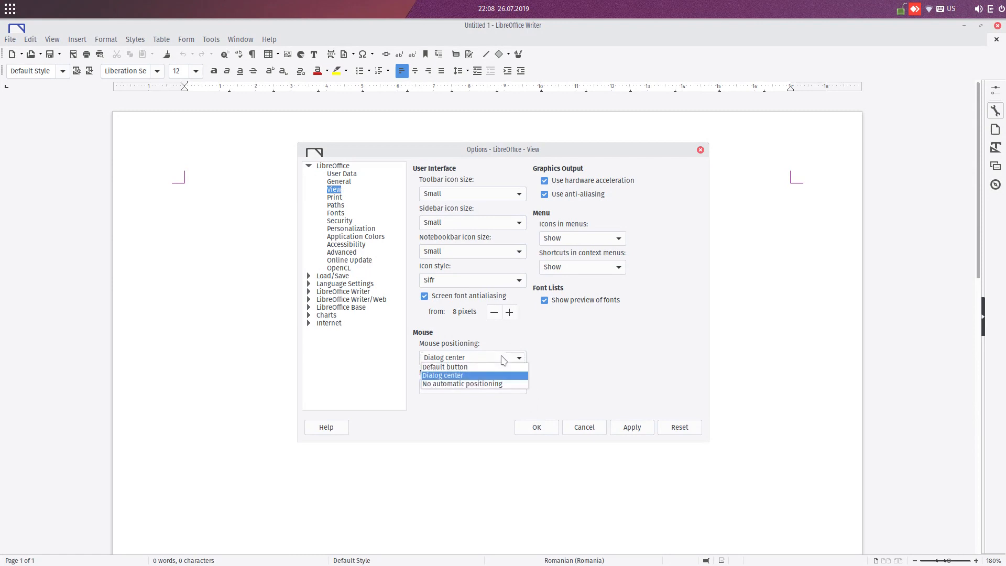
click(619, 373)
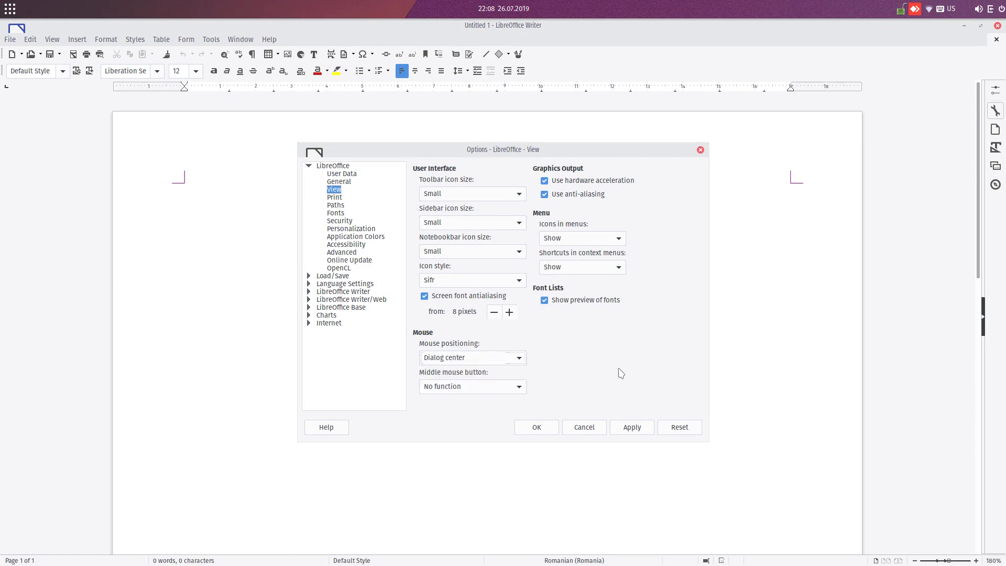
click(474, 387)
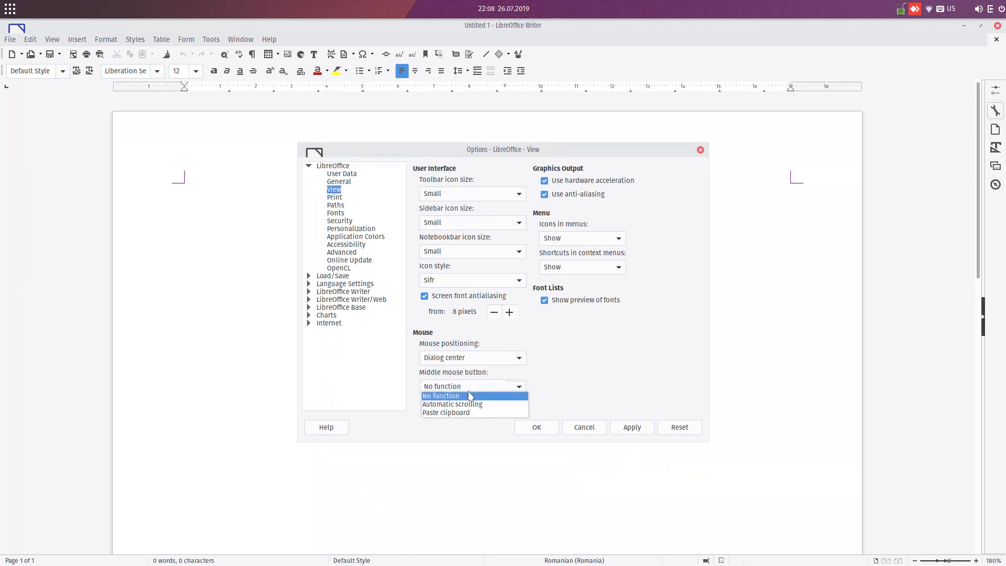
click(470, 397)
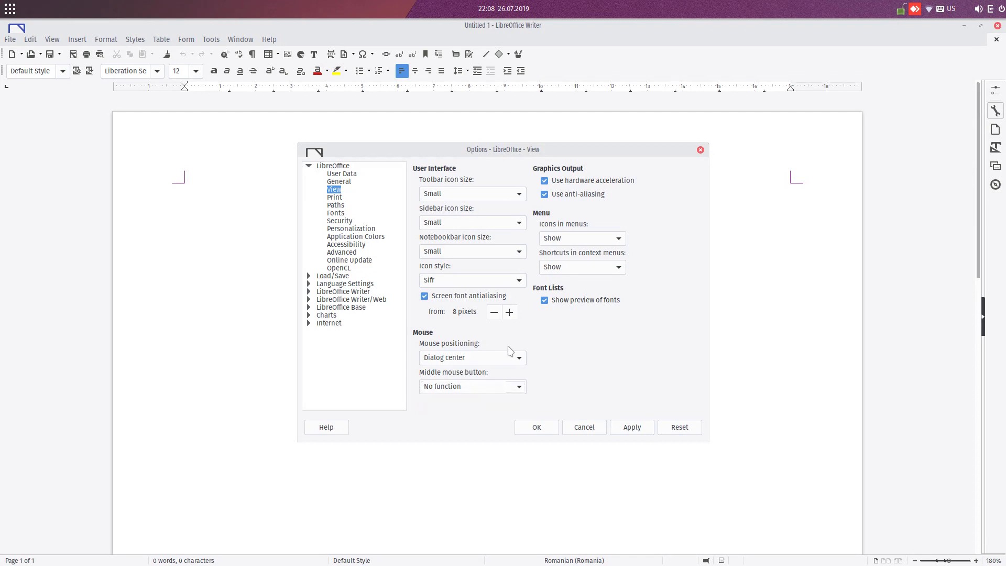
Set the mouse positioning to Default button and confirm the options.
click(471, 359)
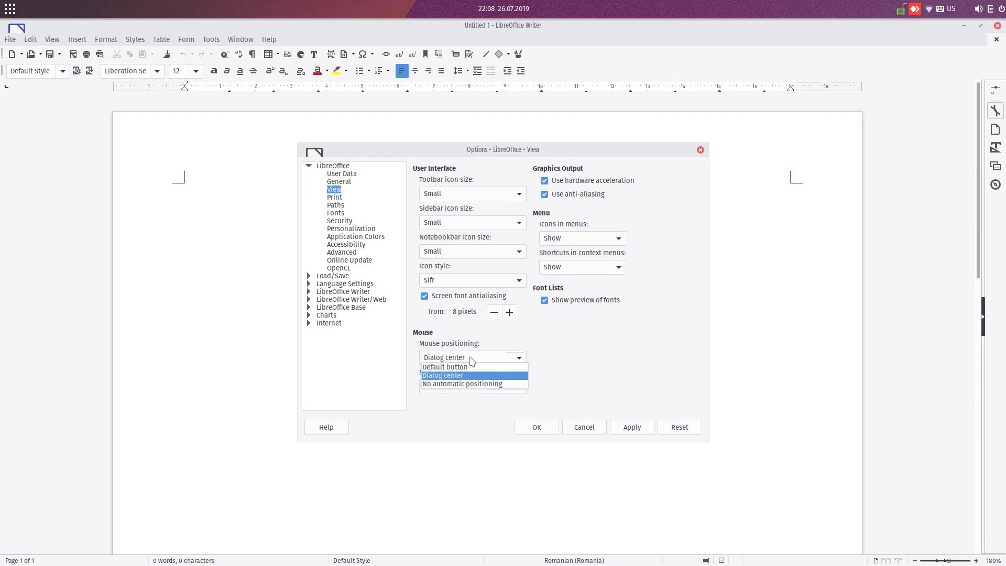
click(468, 368)
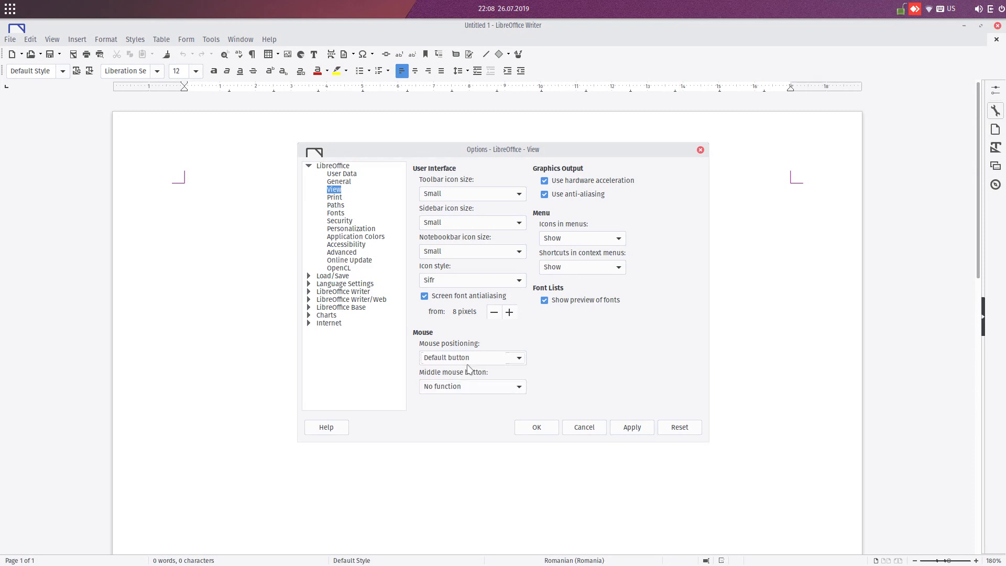
click(536, 426)
Review the icons-in-menus setting in the View options, and examine the icons shown in the Tools and Form menus.
click(219, 38)
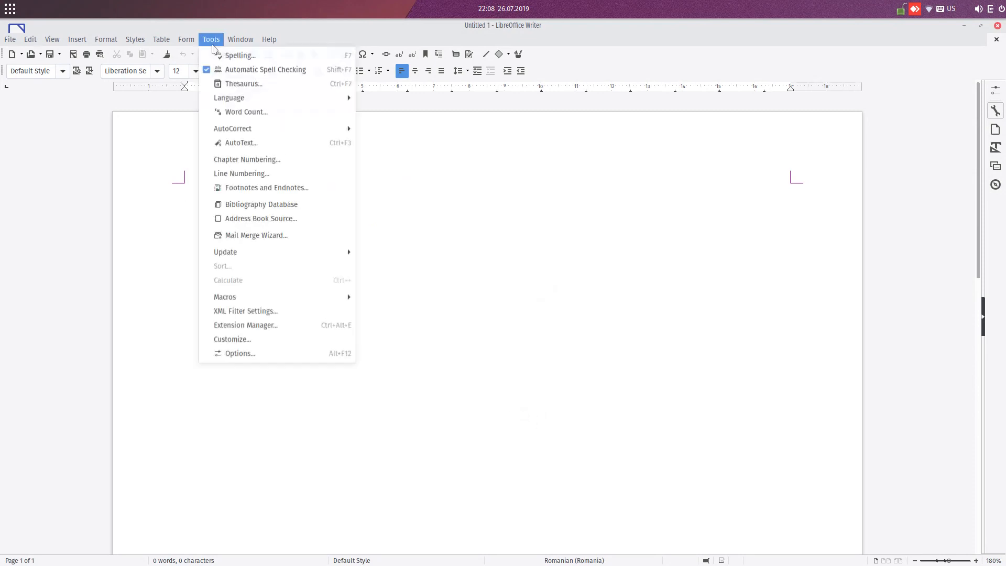
click(255, 352)
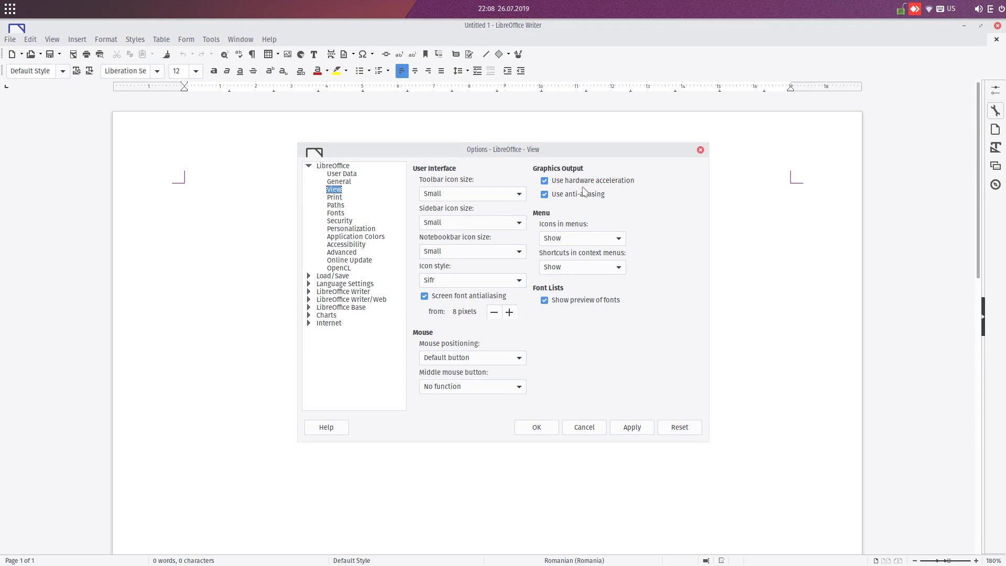
click(568, 240)
click(569, 239)
click(537, 427)
click(215, 41)
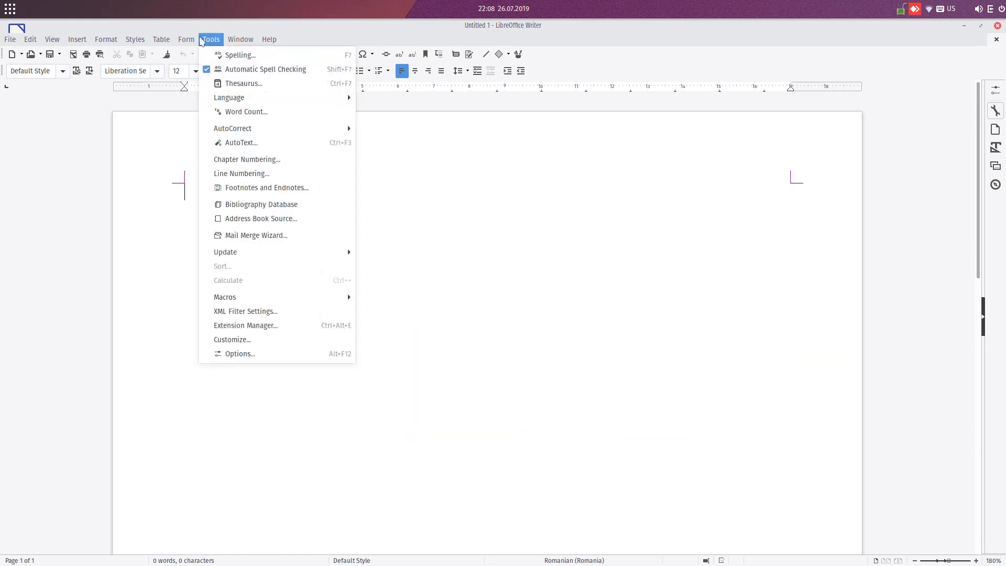
mouse_move(190, 42)
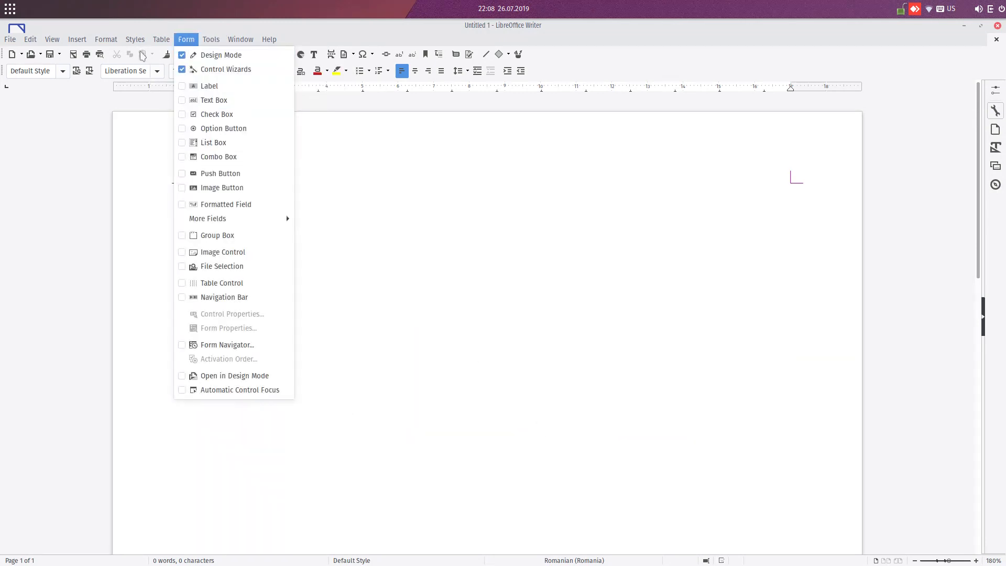
mouse_move(135, 42)
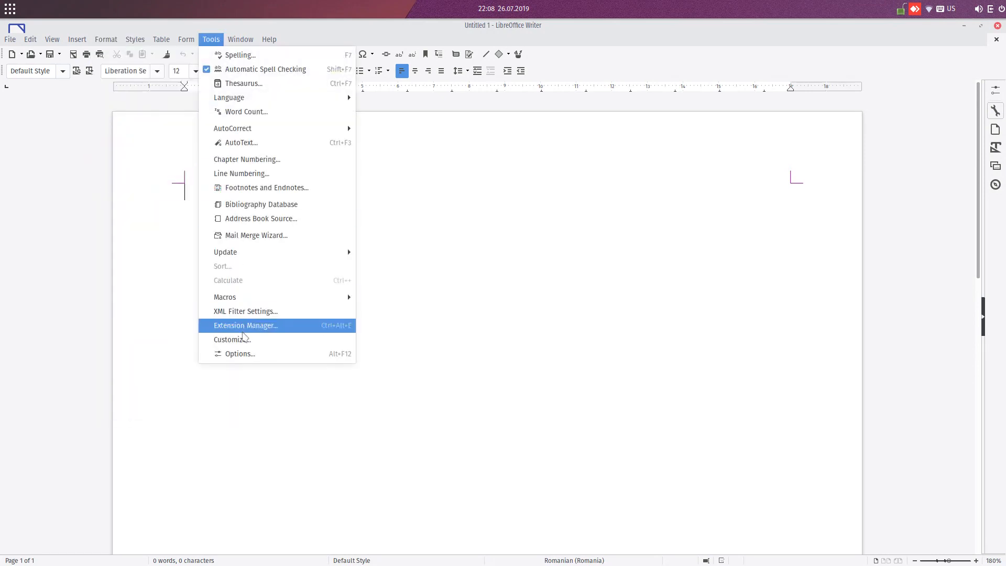
Set both the icons in menus and the shortcuts in context menus to Hide in the View options, confirm, and check the menus.
click(243, 356)
click(542, 238)
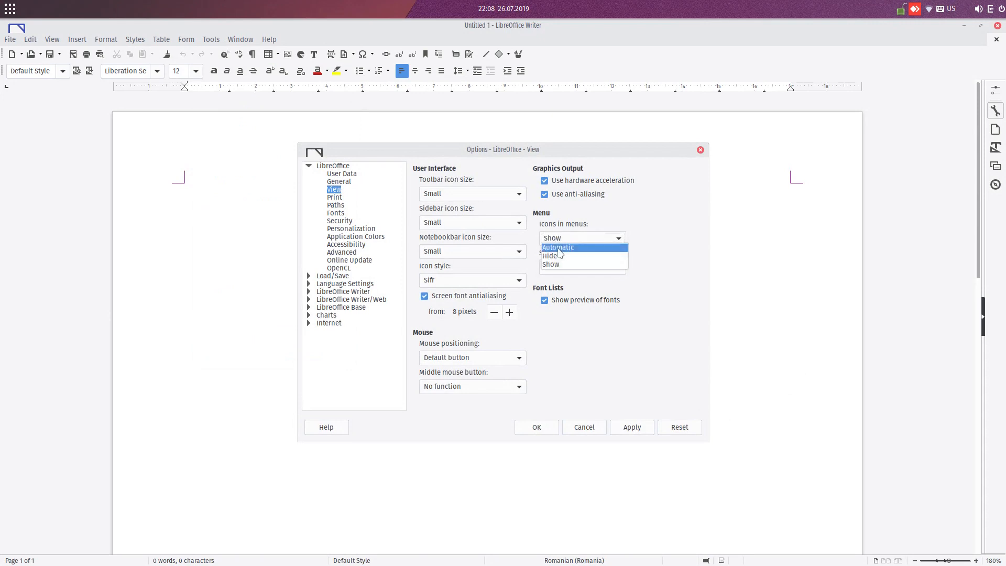
click(560, 256)
click(563, 267)
click(567, 285)
click(550, 427)
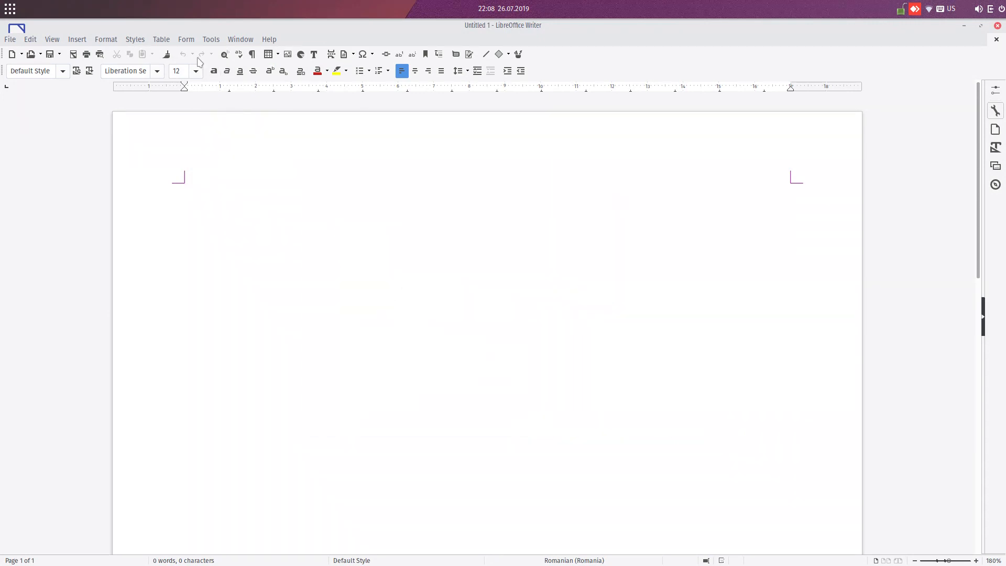
click(161, 39)
mouse_move(145, 45)
mouse_move(195, 40)
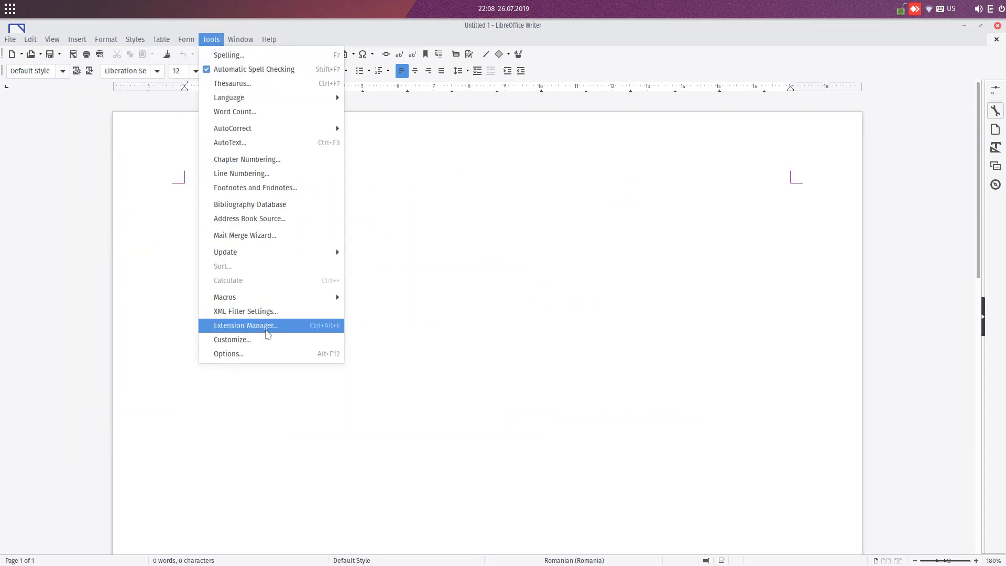
Set both the icons in menus and the shortcuts in context menus to Show in the View options and confirm.
click(266, 350)
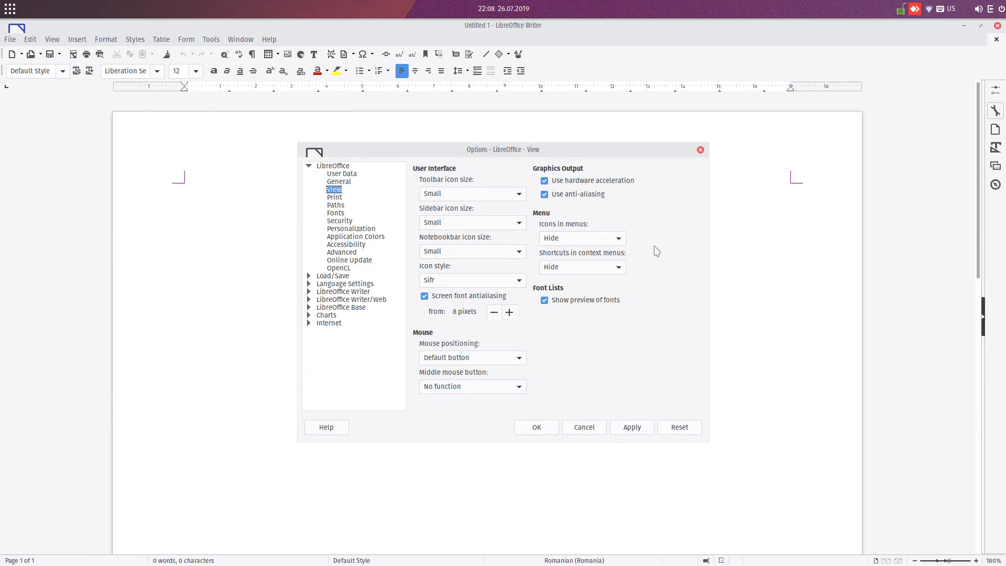
click(595, 239)
click(589, 247)
click(589, 242)
click(585, 265)
click(588, 267)
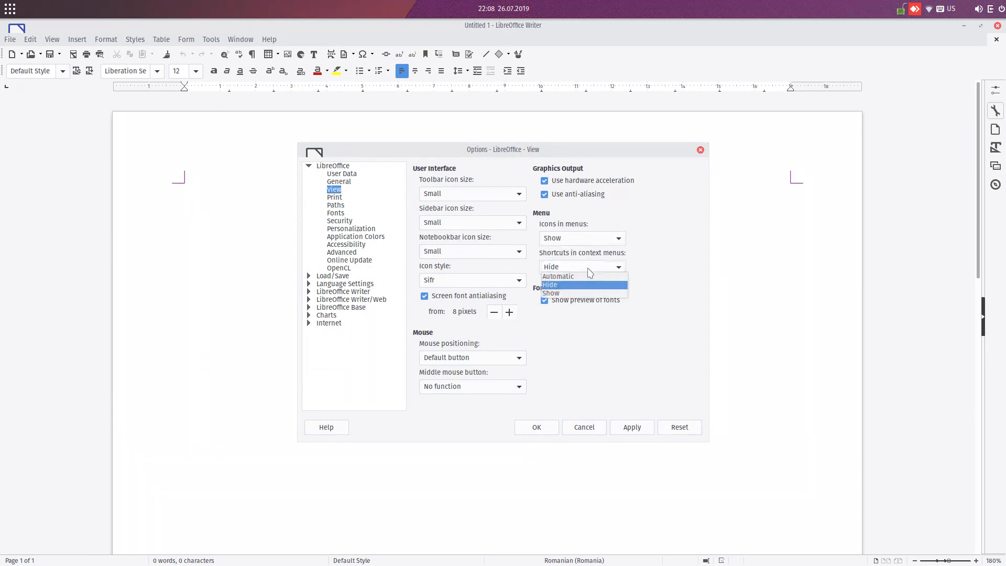
click(578, 296)
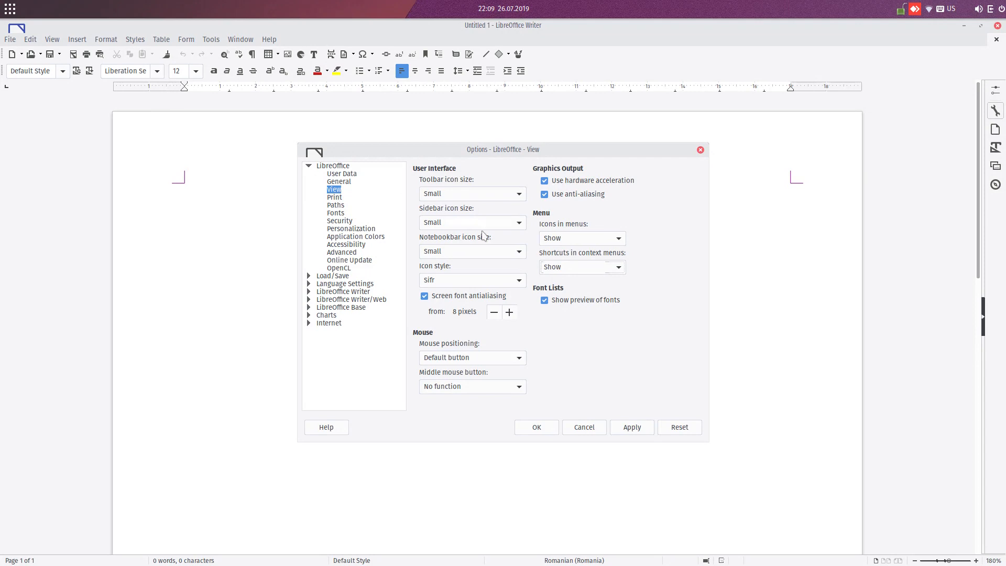
click(537, 427)
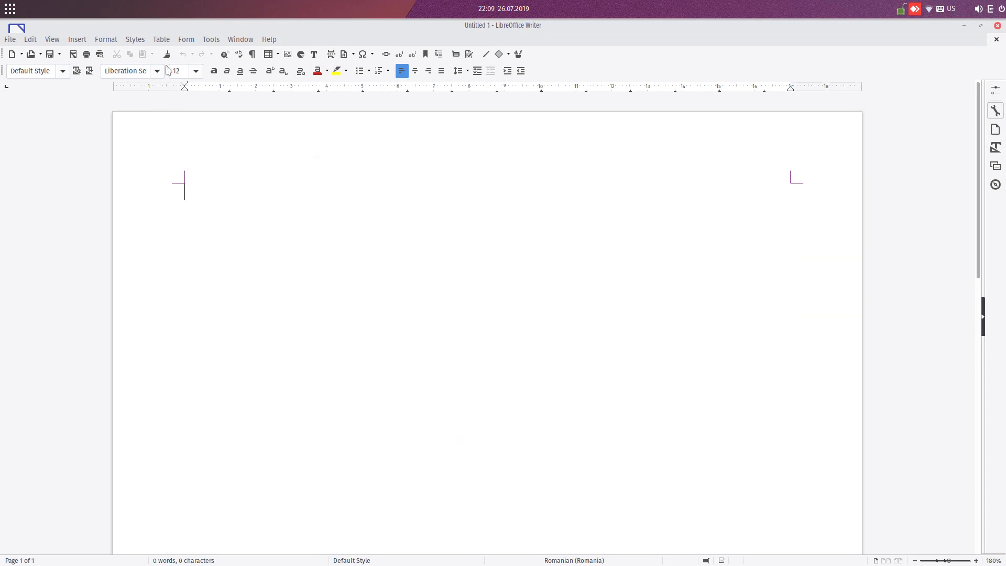
Browse the font previews in the font list, and enter the text "This is a paragraph" in the document.
click(157, 71)
scroll(163, 151, down, 5)
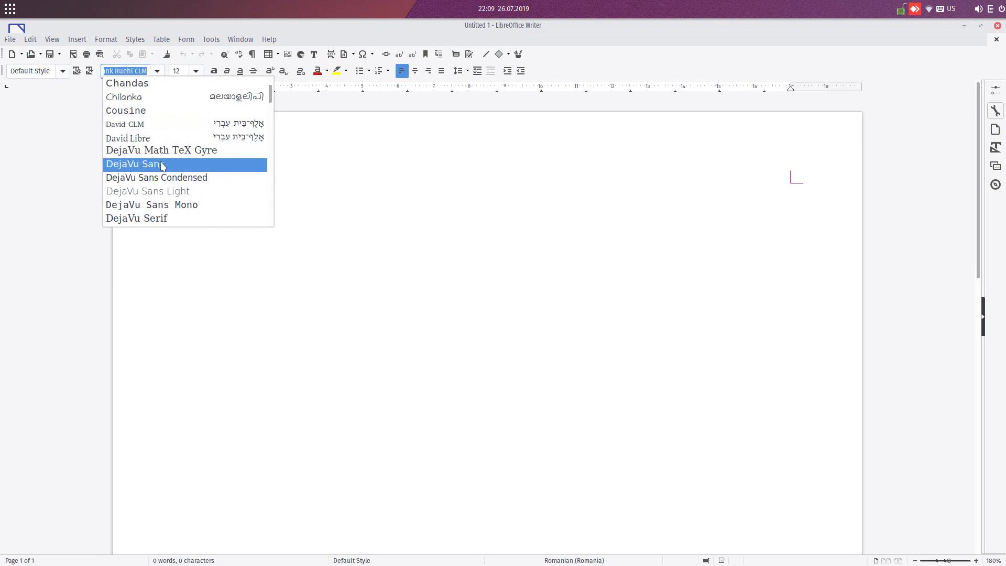
click(323, 179)
text(This is a )
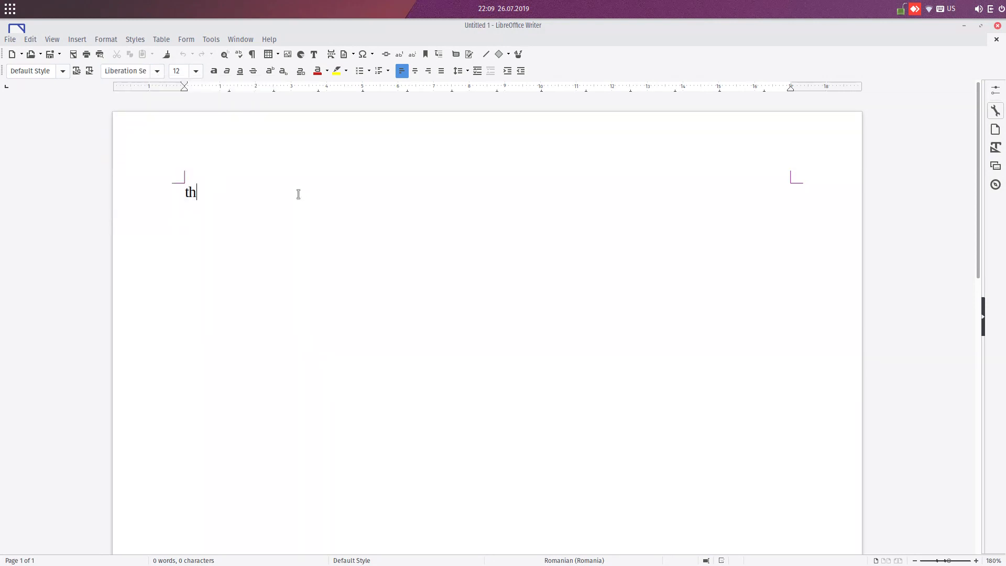
text(paragraph)
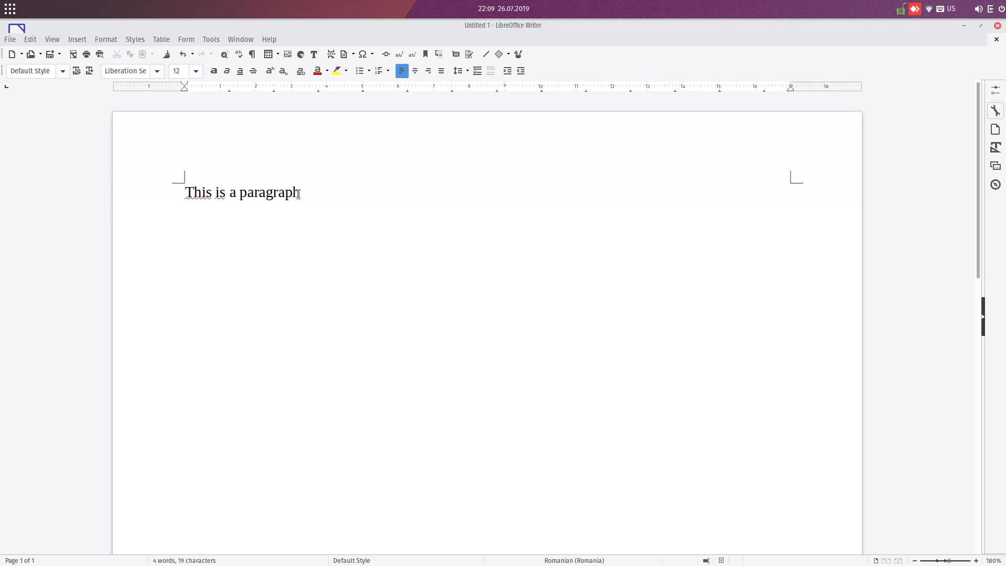
Set the font size of the whole "This is a paragraph" line to 18.
triple_click(298, 194)
click(195, 72)
click(184, 146)
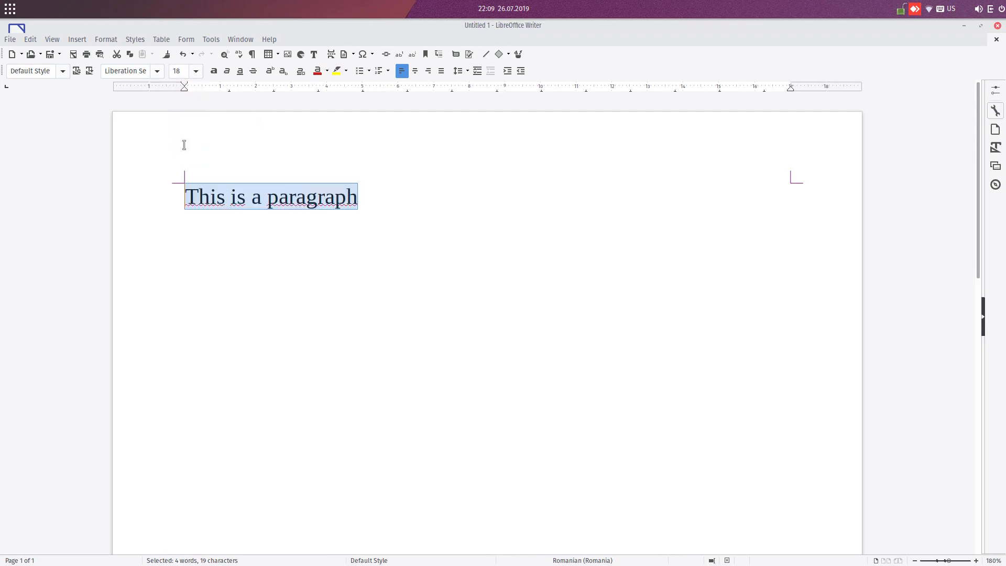
click(184, 146)
Apply the Dyuthi font to the paragraph, and browse further previews in the font list.
drag(360, 199, 141, 196)
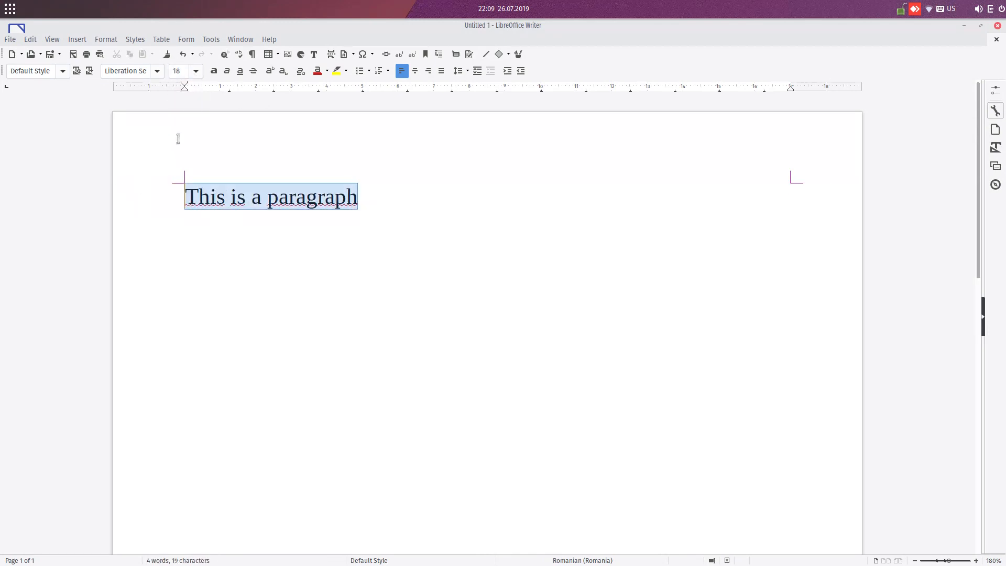
click(156, 71)
scroll(158, 157, down, 3)
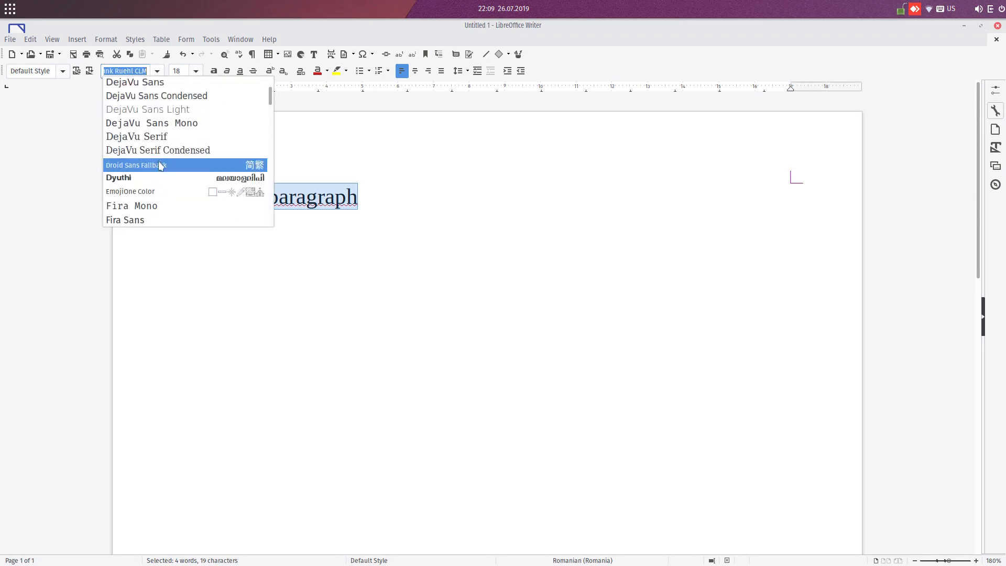
click(162, 178)
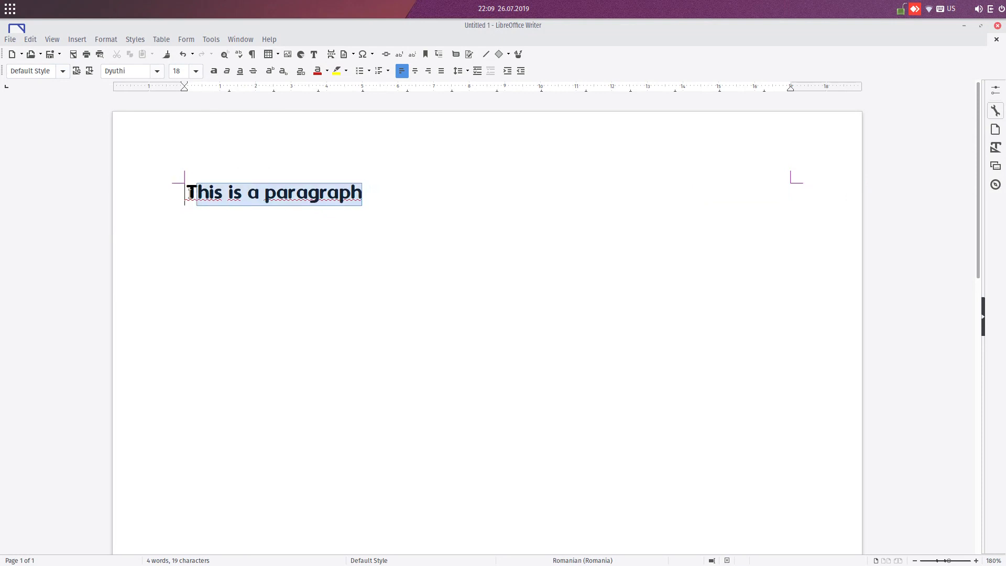
click(156, 71)
scroll(154, 155, down, 4)
scroll(152, 160, down, 8)
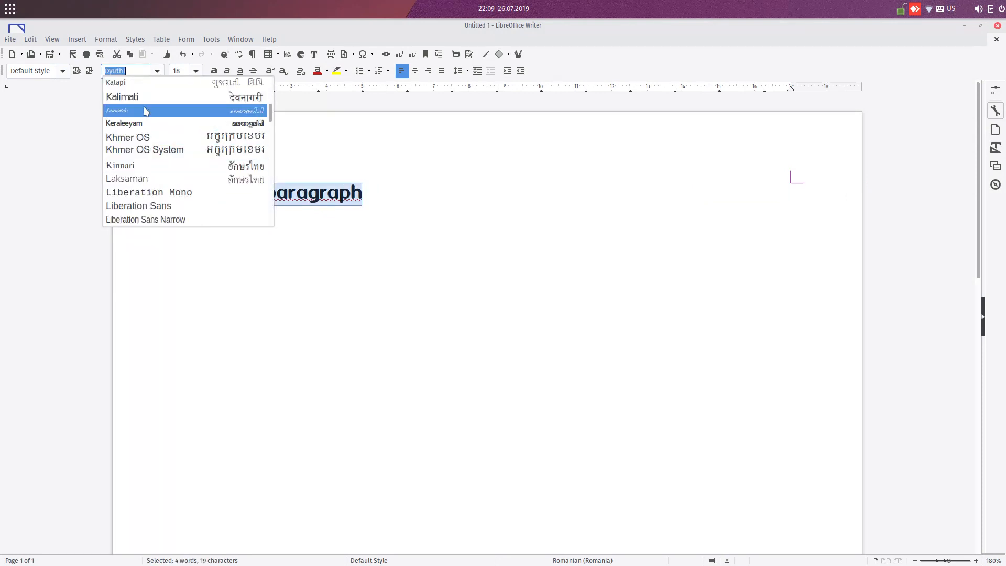
click(283, 176)
Turn off the preview of fonts in the View options and confirm.
click(211, 39)
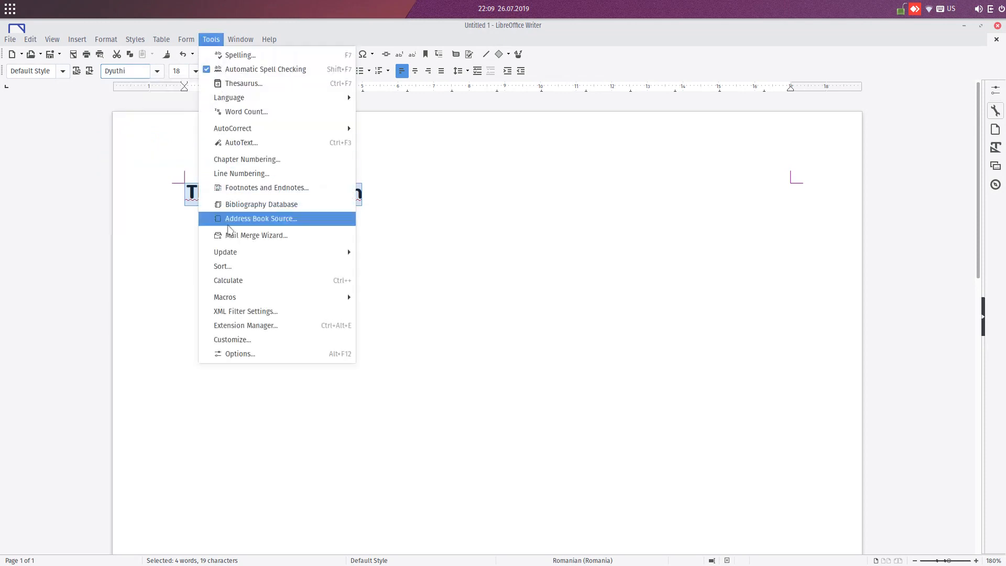
click(230, 353)
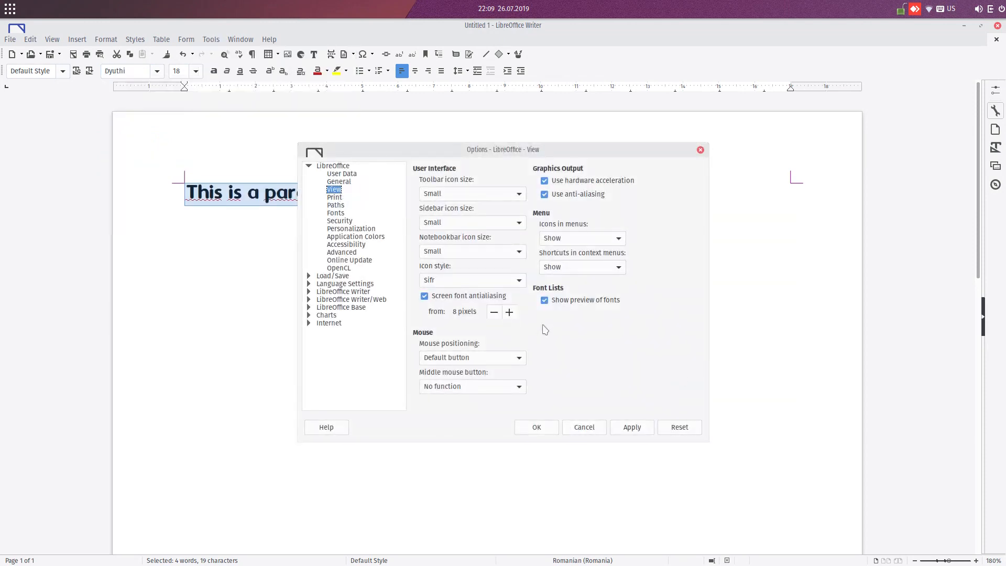
click(559, 302)
click(536, 427)
click(393, 281)
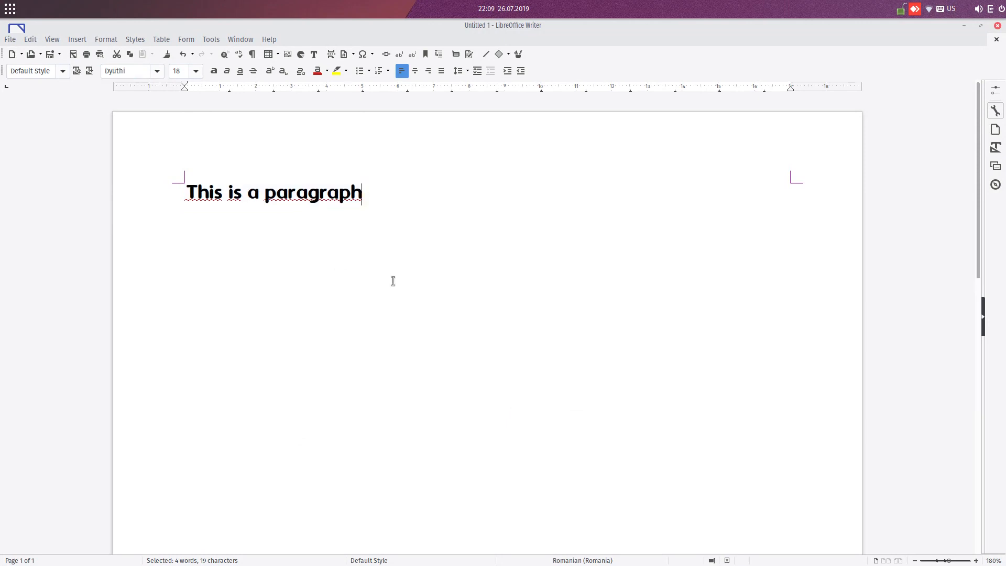
Select the paragraph and apply the KacstQurn font from the font list.
drag(391, 187, 185, 189)
click(157, 71)
scroll(157, 131, down, 10)
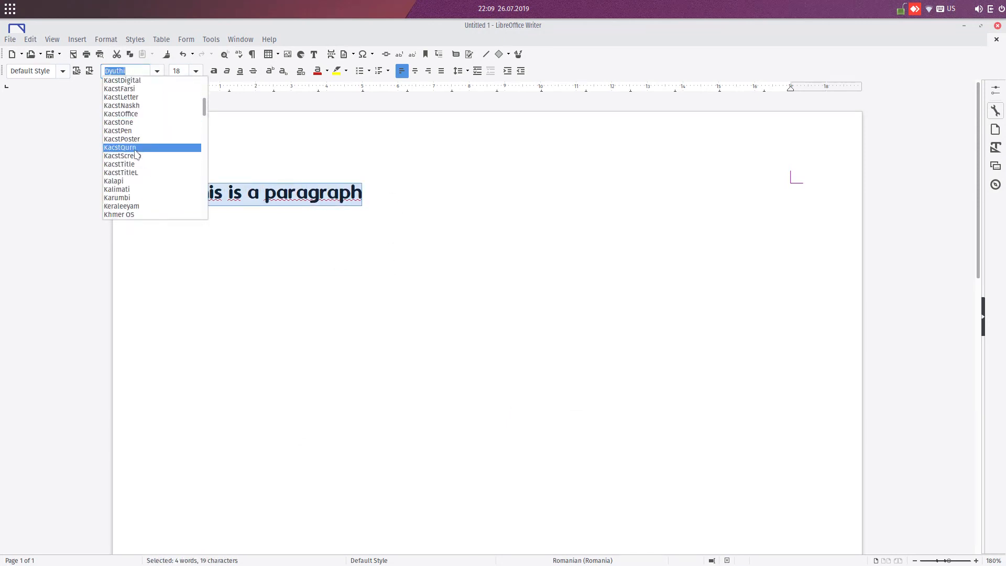
click(135, 149)
Change the selected paragraph's font to Lohit Odia and deselect the text.
click(156, 70)
scroll(157, 146, down, 10)
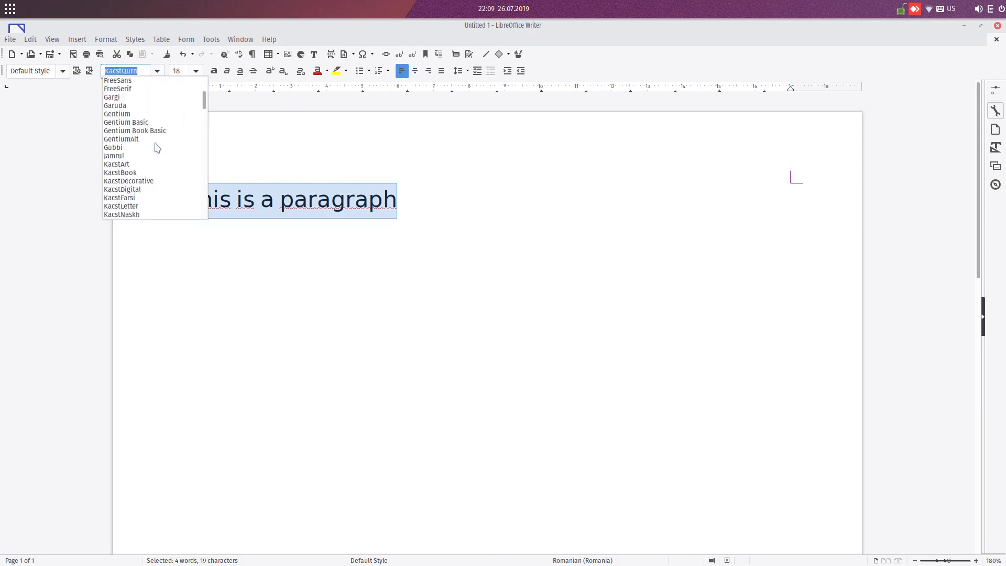
click(150, 189)
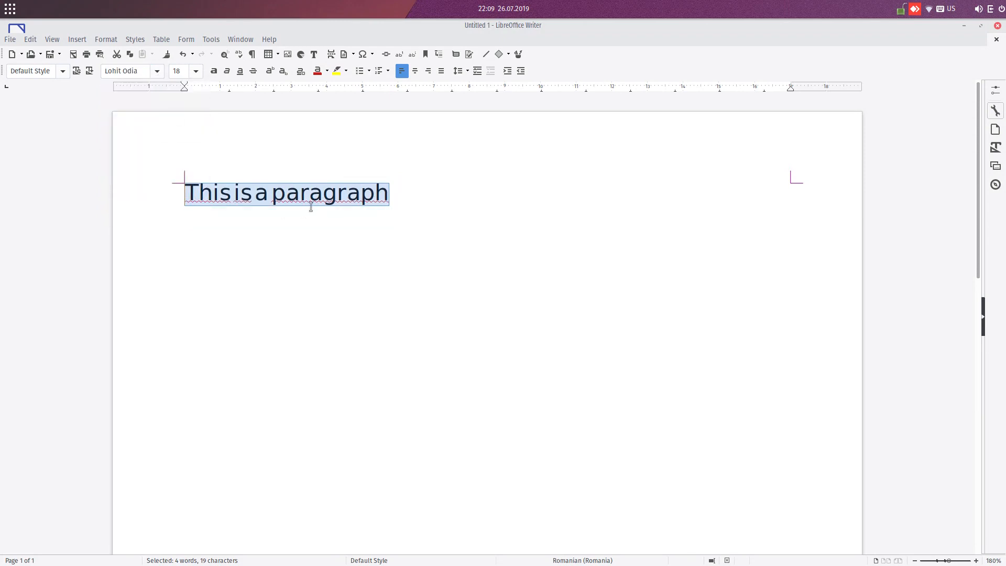
click(398, 190)
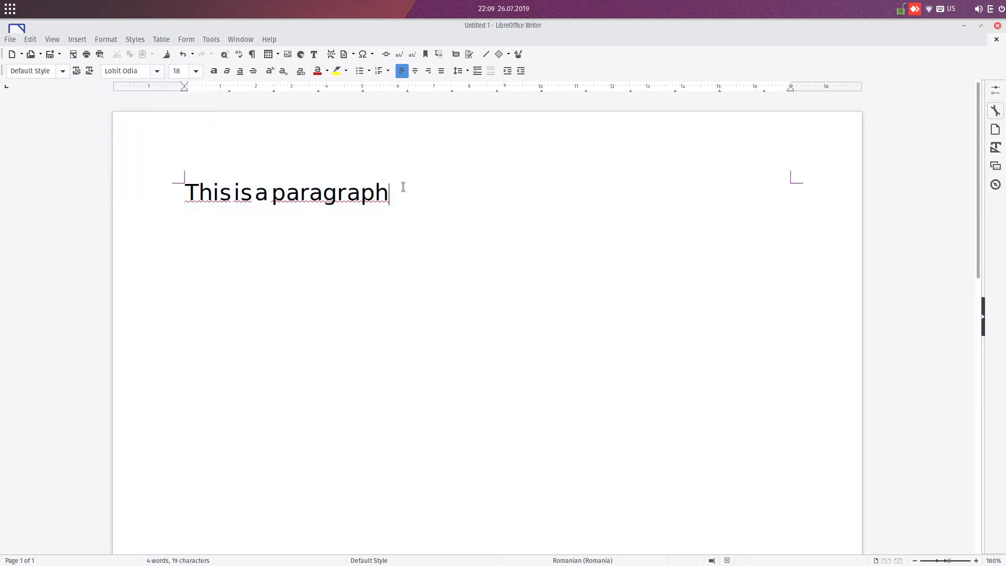
Review the Print options, including the printer warnings, and close the options.
click(214, 39)
click(261, 355)
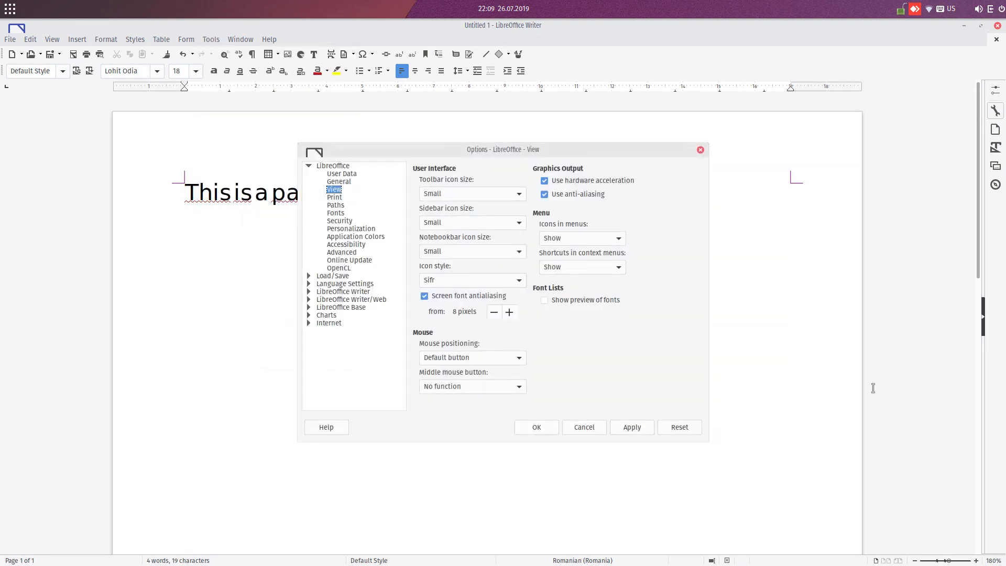
click(336, 198)
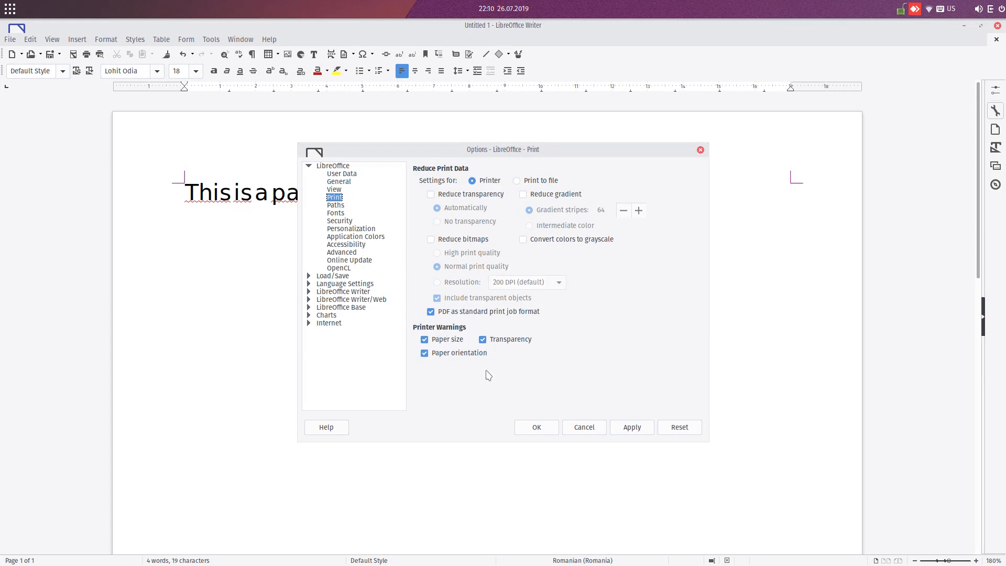
click(521, 425)
Set the left, right, top and bottom page margins to 0 cm, accept them despite being out of print range, and confirm the page style.
click(83, 41)
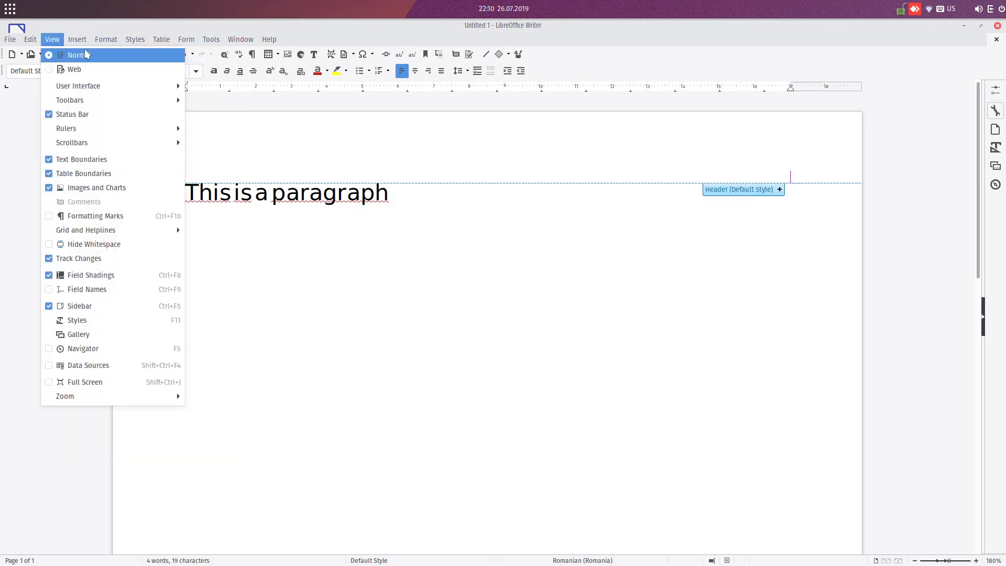
mouse_move(106, 39)
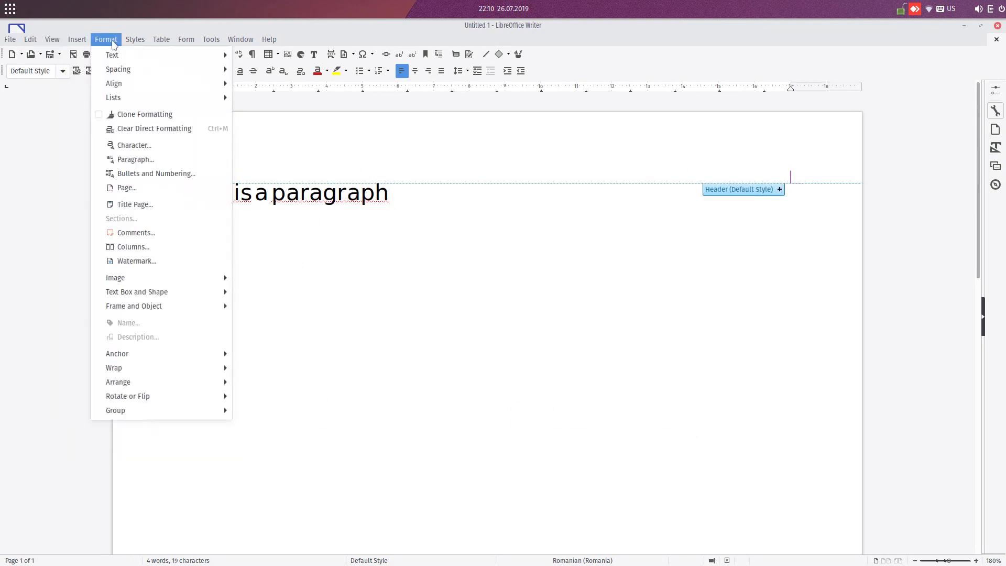
click(116, 187)
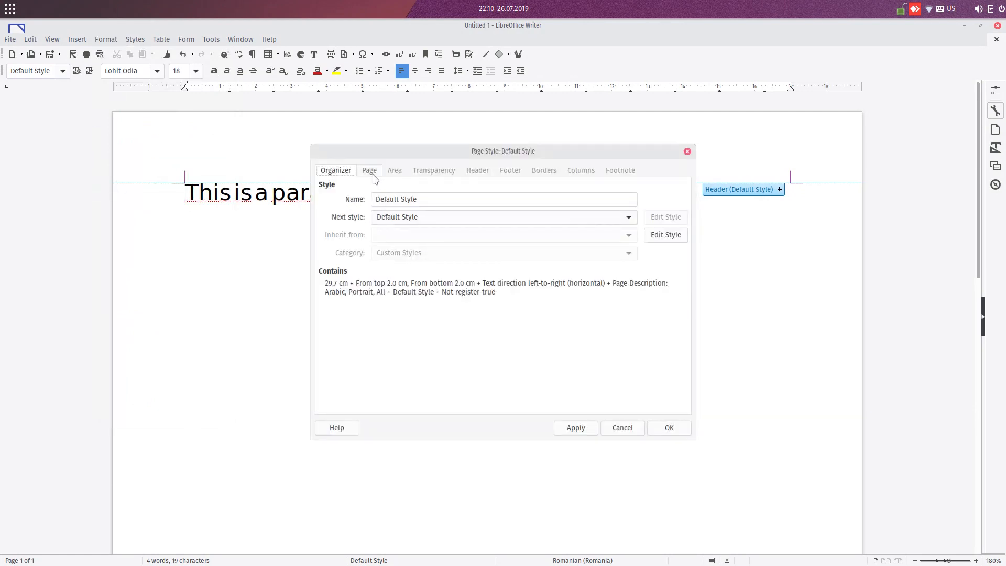
click(369, 171)
triple_click(400, 294)
text(0)
key(Tab)
text(0)
key(Tab)
text(0)
key(Tab)
text(0)
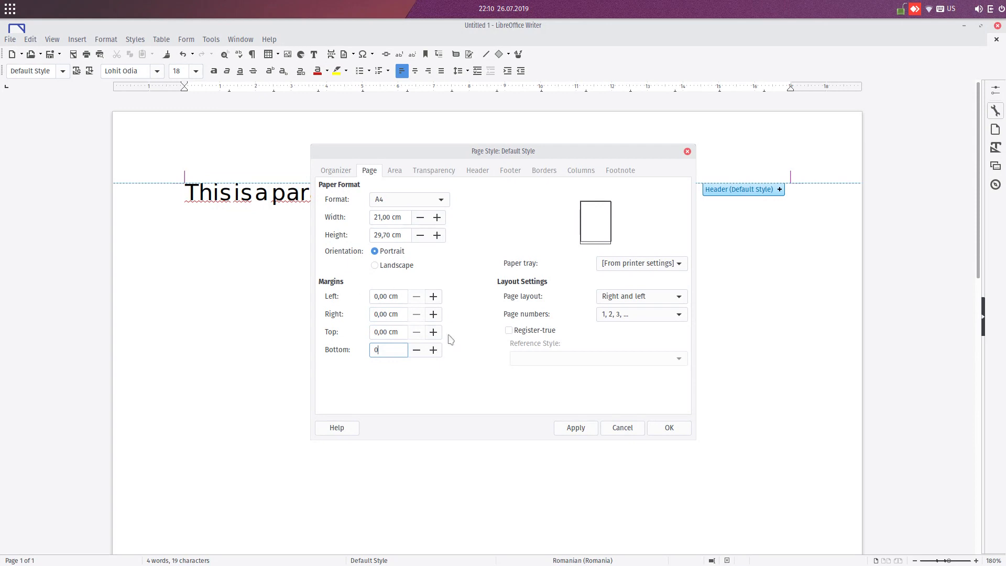
click(575, 427)
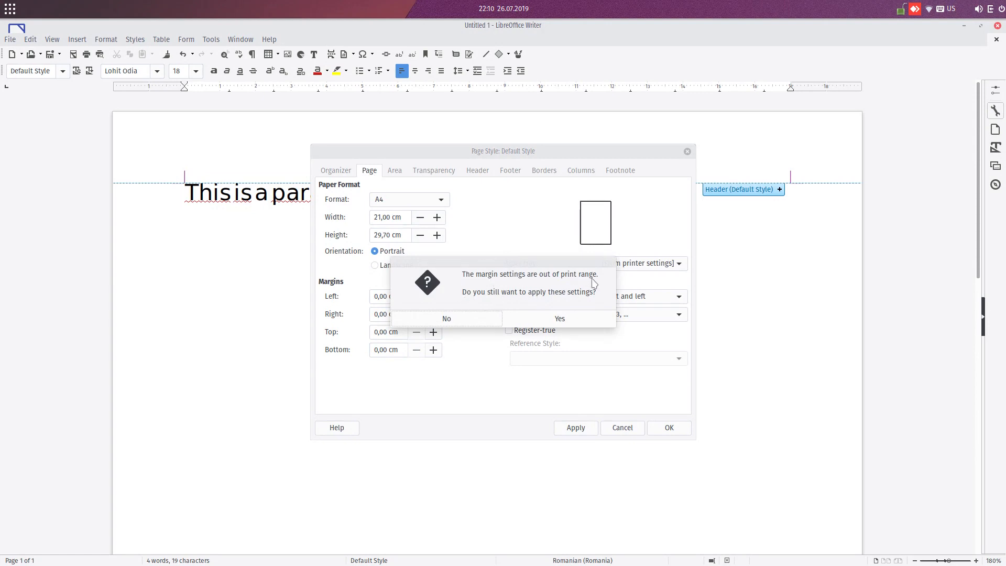
click(559, 318)
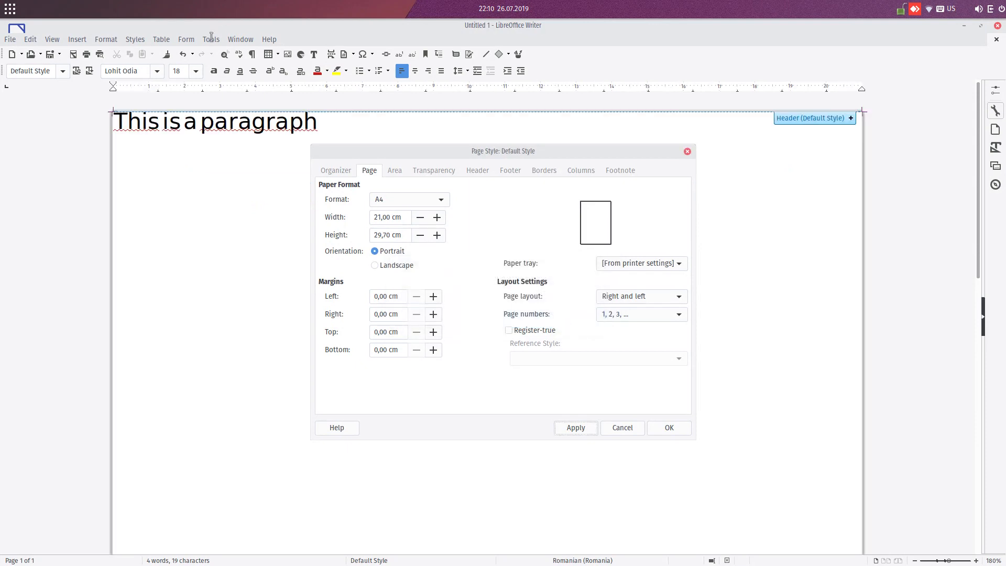
click(674, 429)
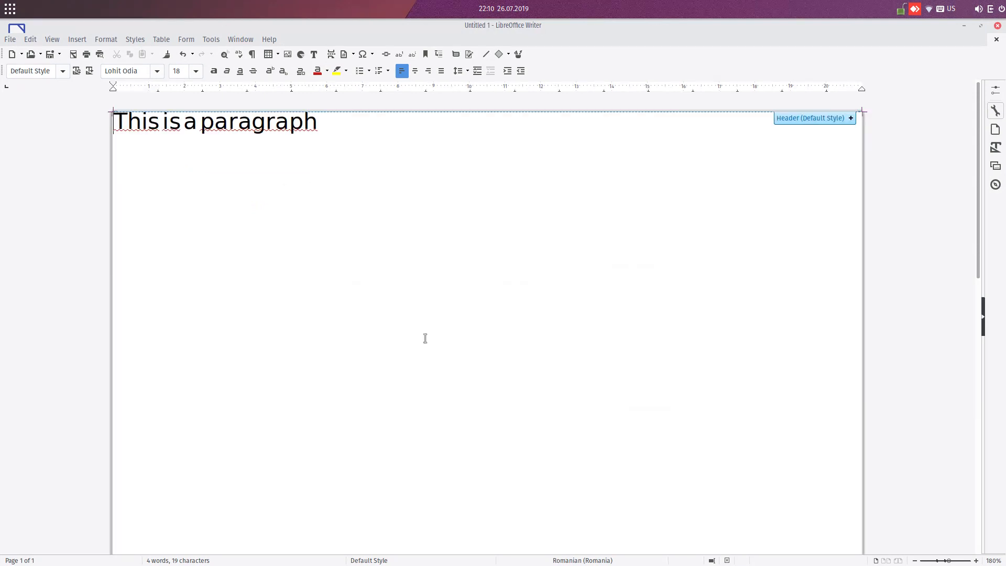
Turn off the paper orientation and transparency printer warnings in the Print options and confirm.
click(242, 354)
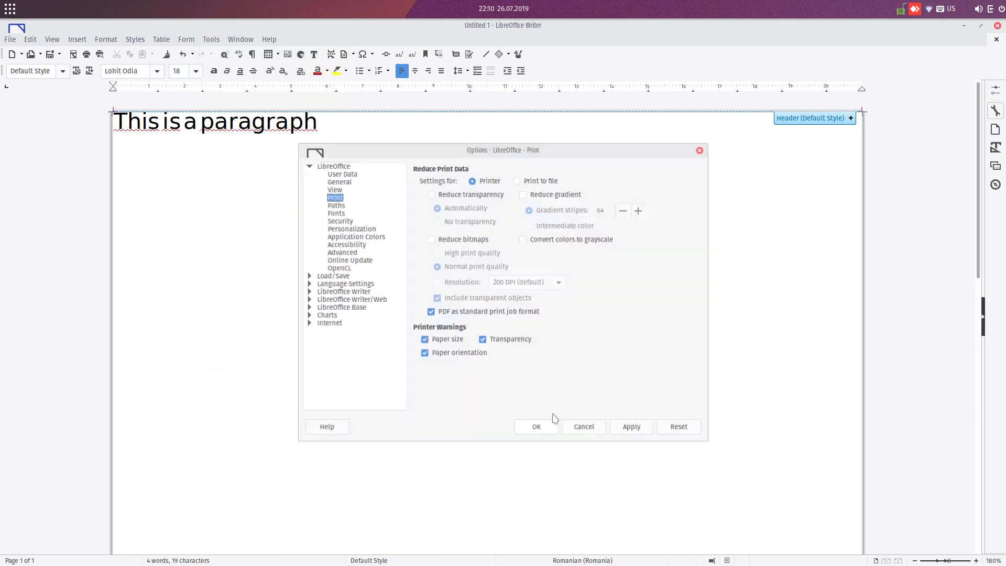
click(459, 357)
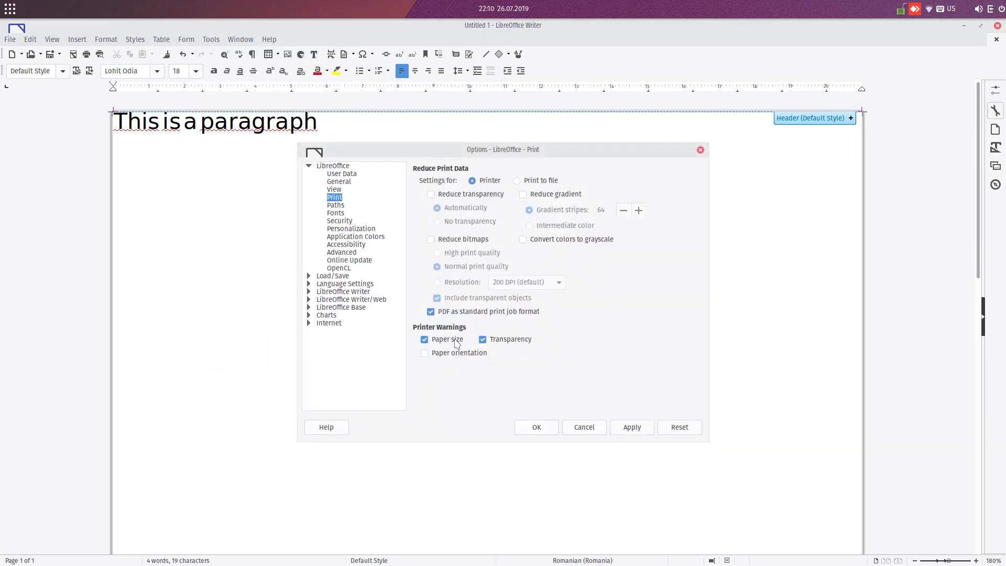
click(503, 343)
click(537, 427)
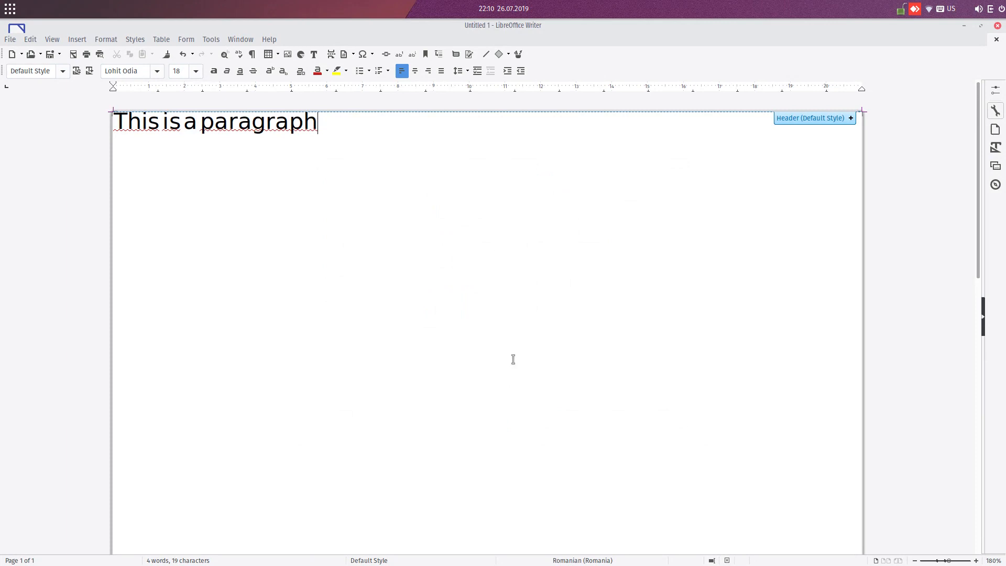
Set the left, right, top and bottom page margins to 2 cm, apply them and confirm the page style.
click(103, 41)
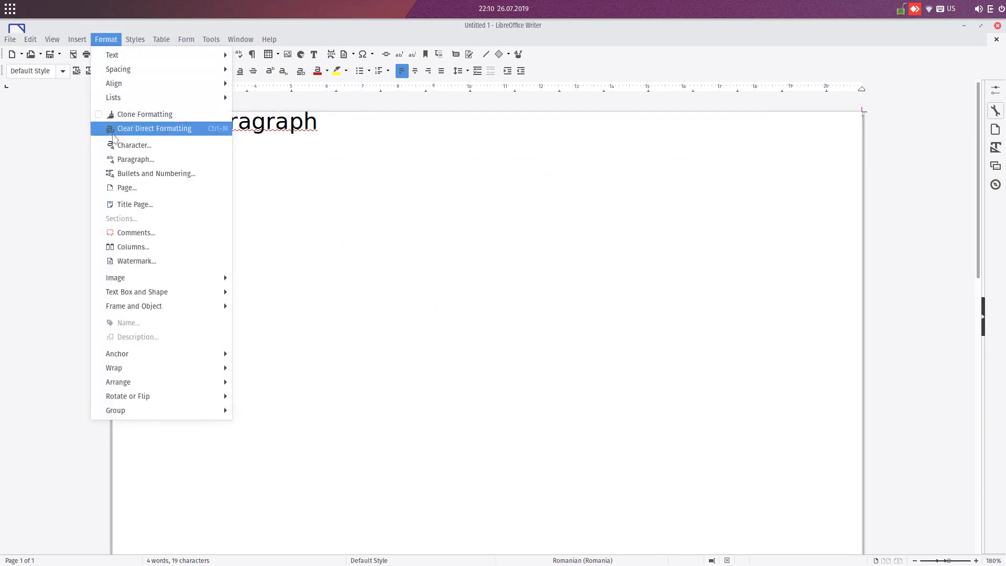
click(116, 189)
drag(401, 299, 338, 292)
text(2)
key(Tab)
text(2)
key(Tab)
text(2)
key(Tab)
text(2)
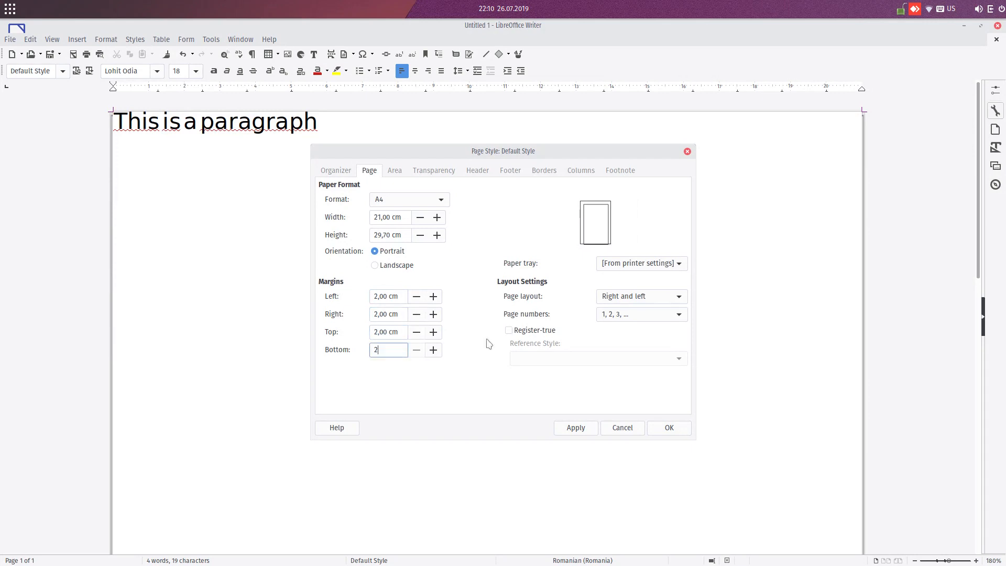
click(577, 432)
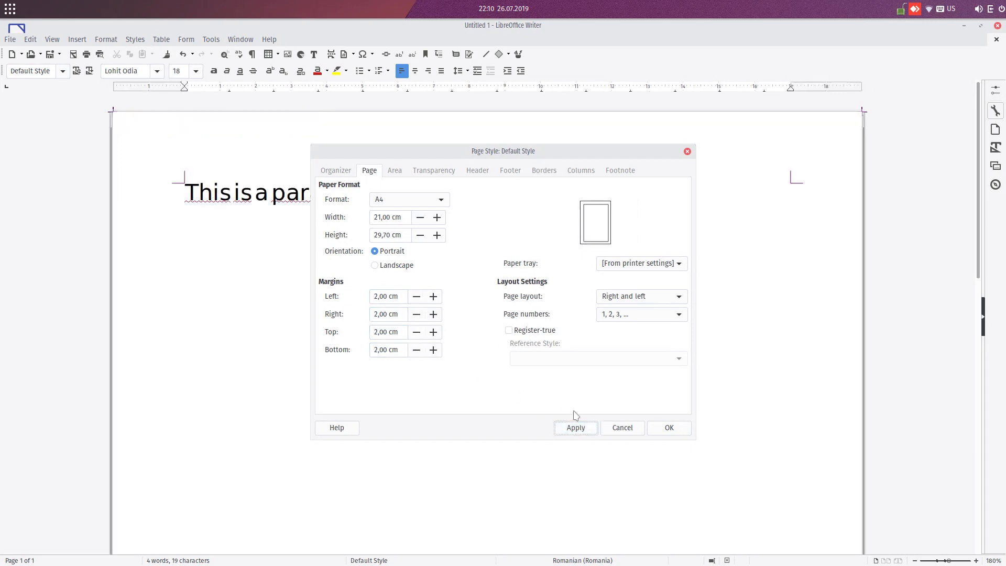
click(651, 433)
Set all four page margins to 0 cm, accept them despite being out of print range, and confirm the page style.
click(135, 40)
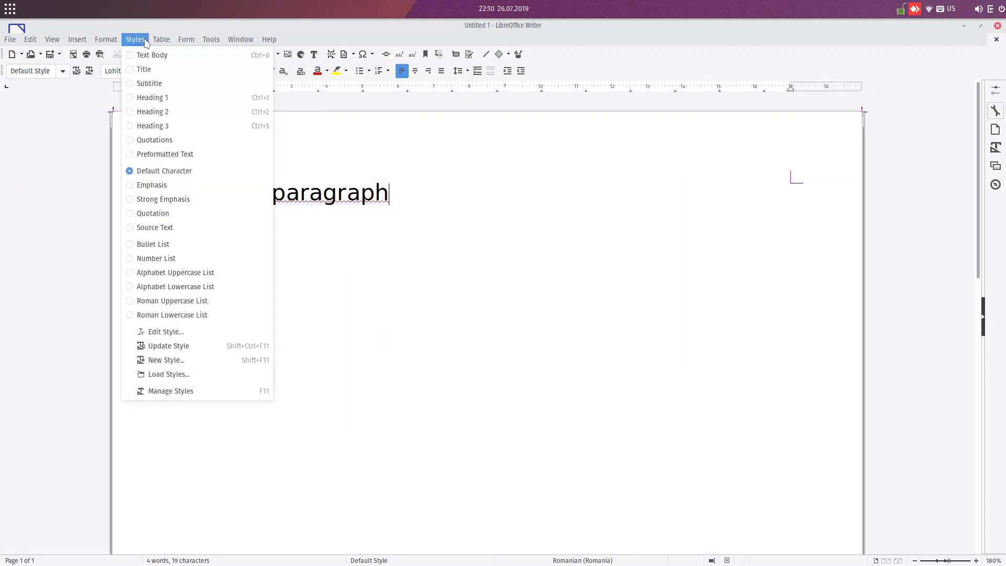
mouse_move(106, 40)
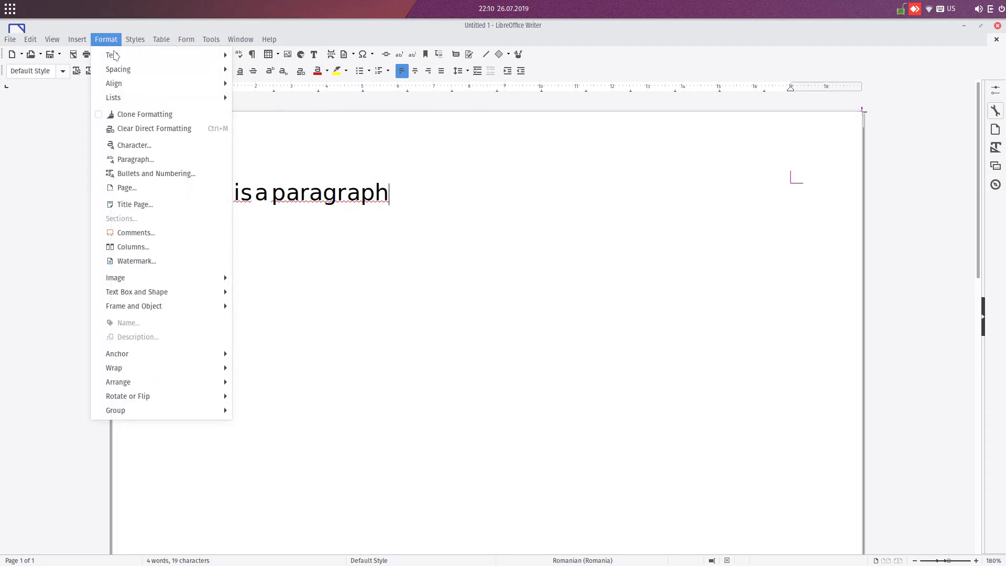
click(159, 193)
triple_click(393, 296)
text(0)
key(Tab)
text(0)
key(Tab)
text(0)
key(Tab)
text(0)
key(Tab)
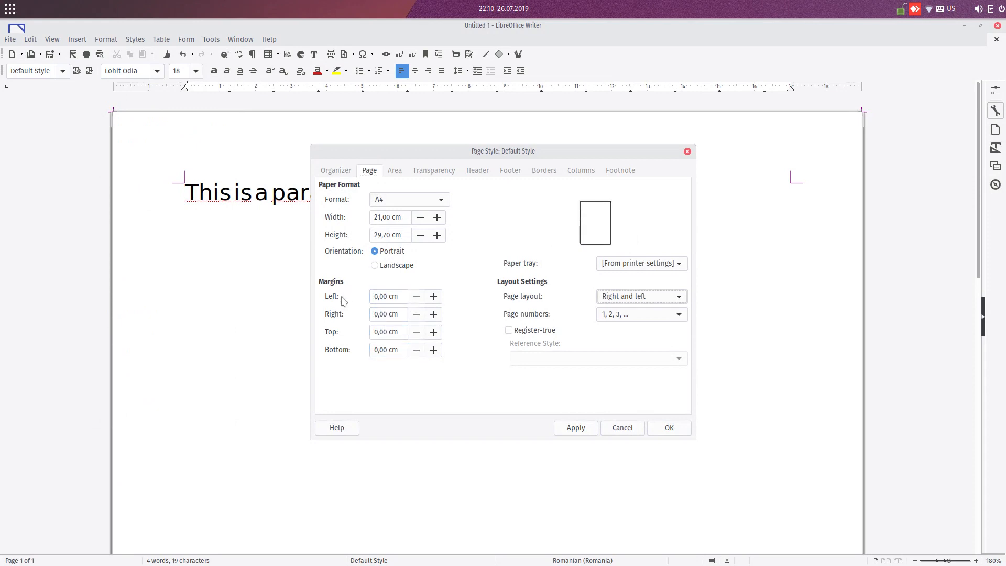
click(584, 426)
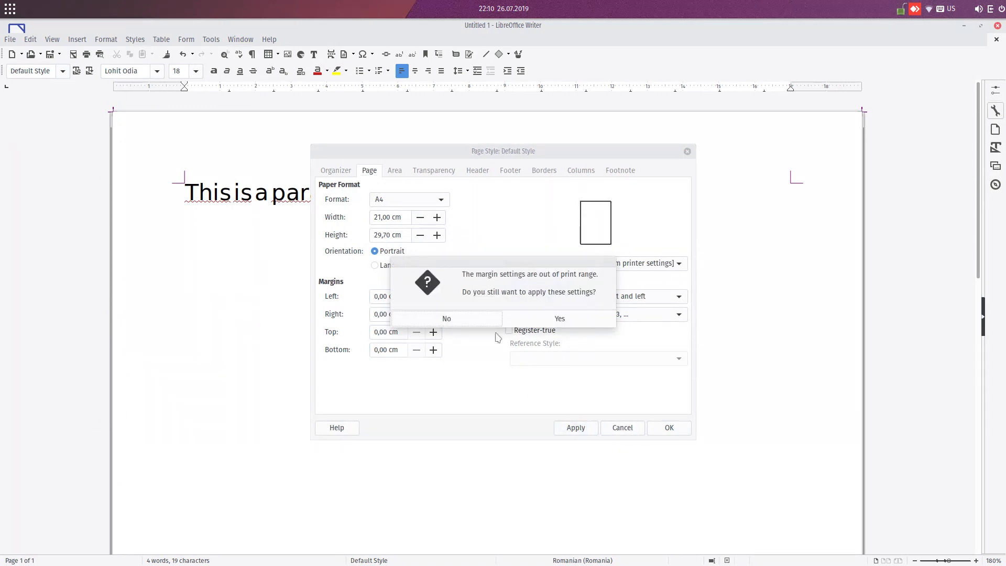
click(516, 322)
click(669, 425)
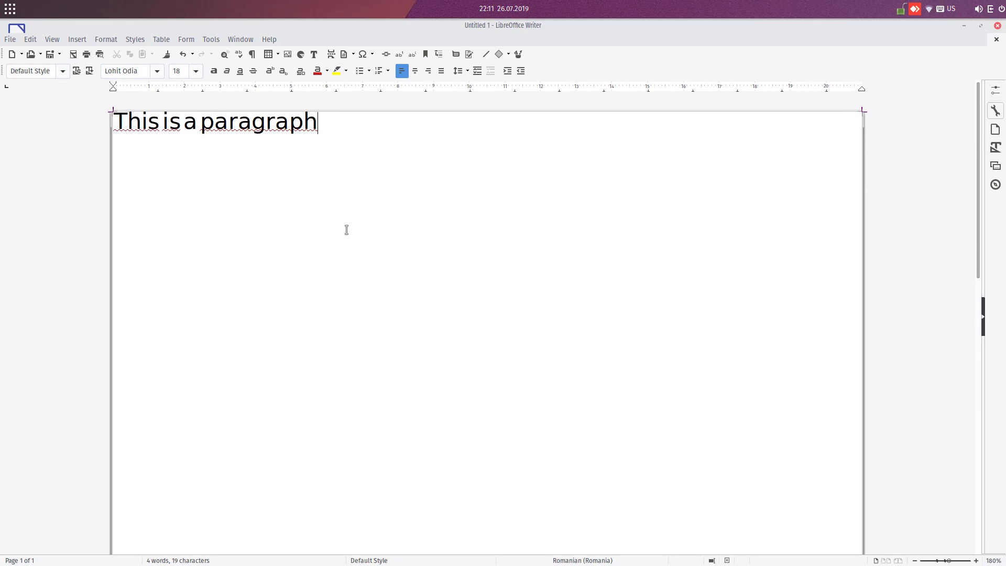
Start printing the document to a file and cancel at the file name selection.
key(ctrl+p)
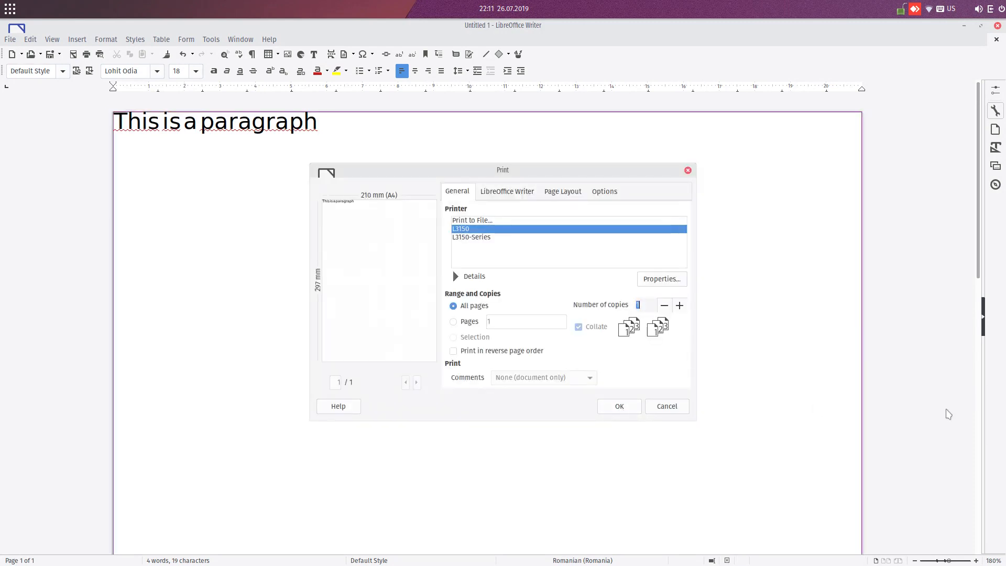
click(511, 220)
click(624, 408)
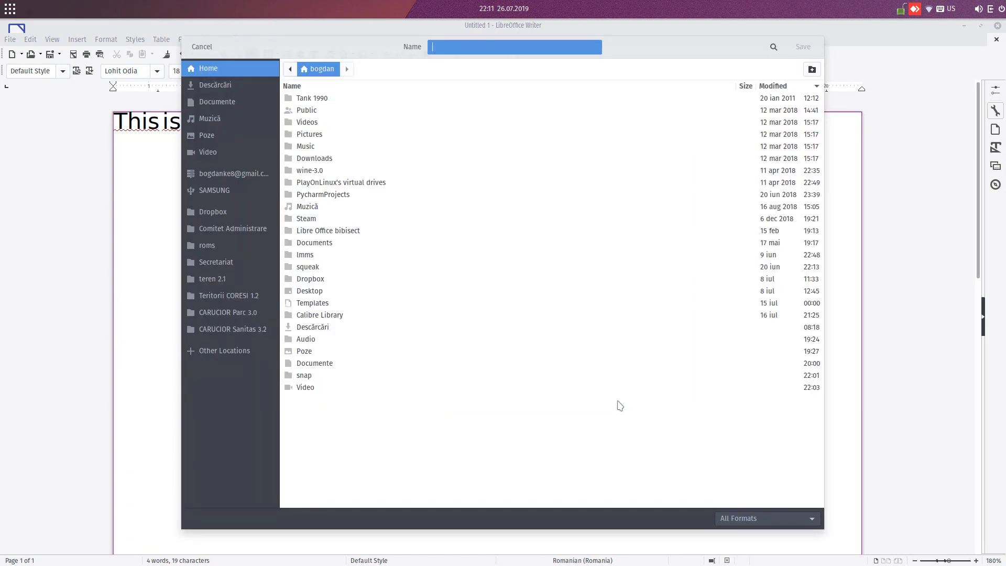
click(200, 47)
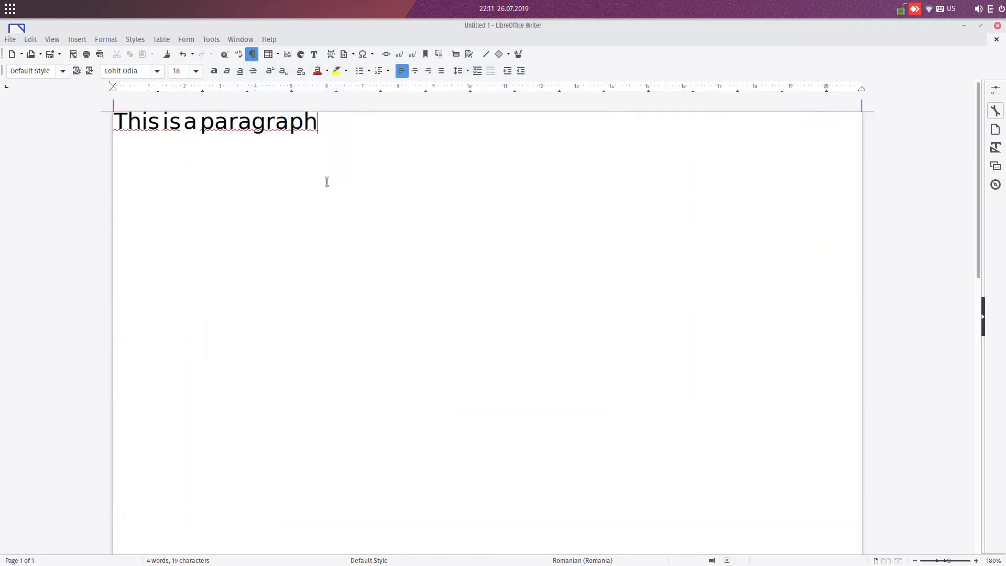
Turn on the paper size, paper orientation and transparency printer warnings in the Print options and confirm.
click(233, 40)
mouse_move(219, 38)
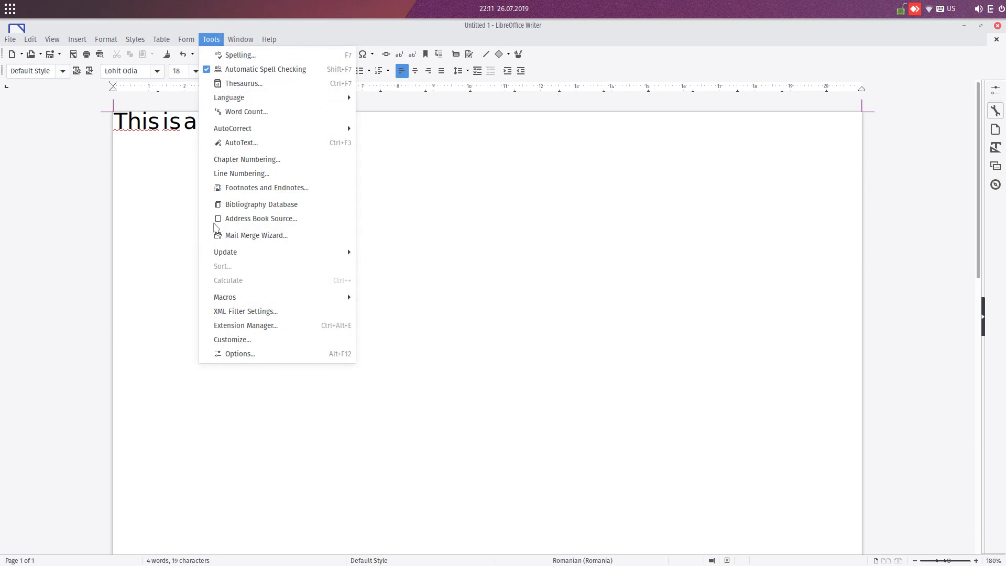
click(225, 354)
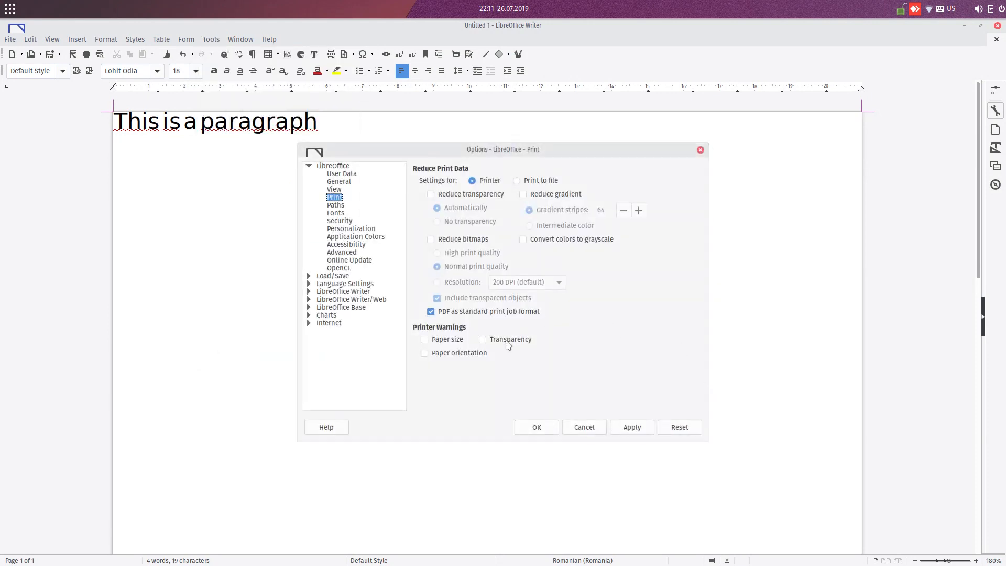
click(460, 341)
click(465, 354)
click(501, 340)
click(537, 427)
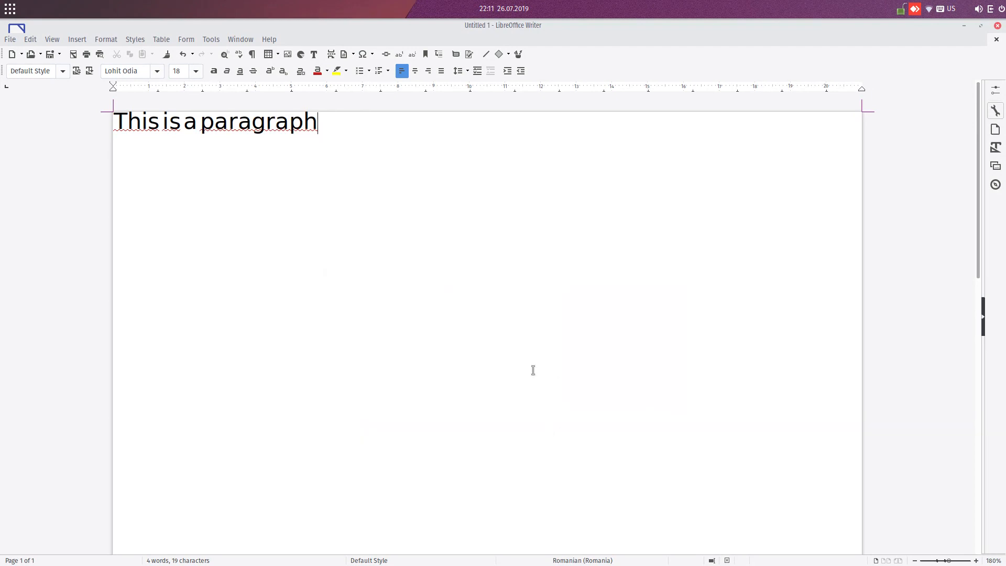
Check the document in the print preview and the Print dialog, cancel printing and close the preview.
click(99, 40)
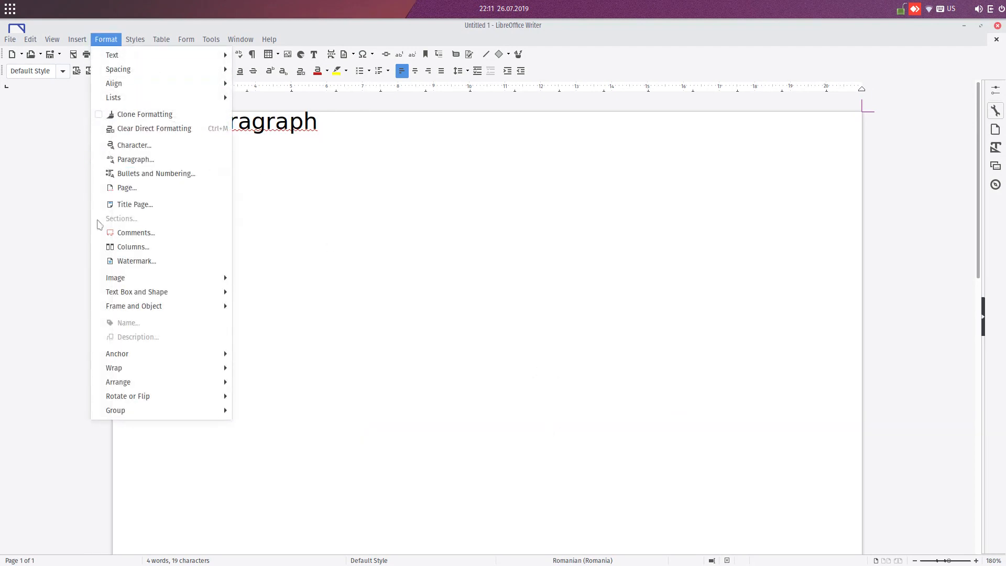
click(383, 249)
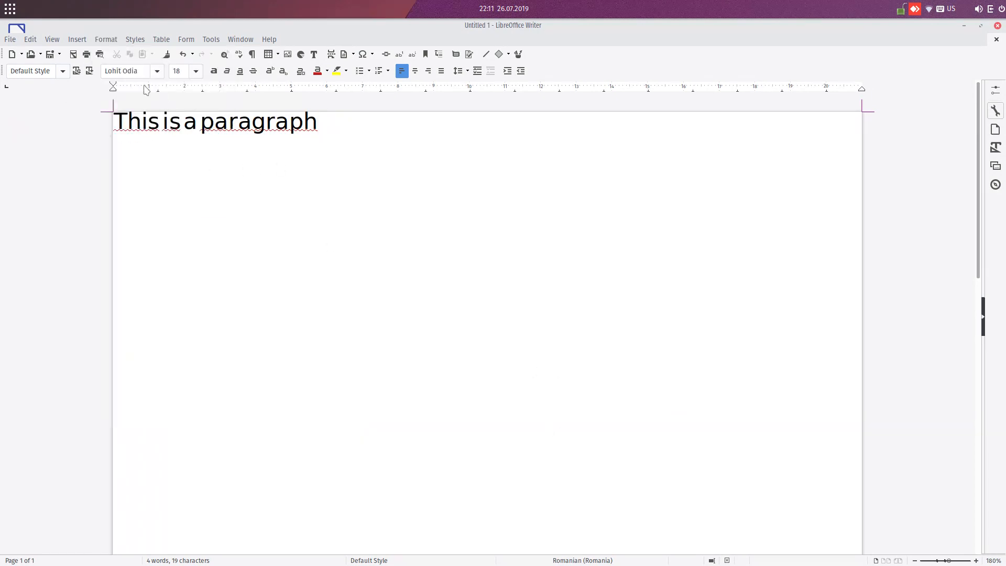
key(ctrl+shift+o)
click(87, 54)
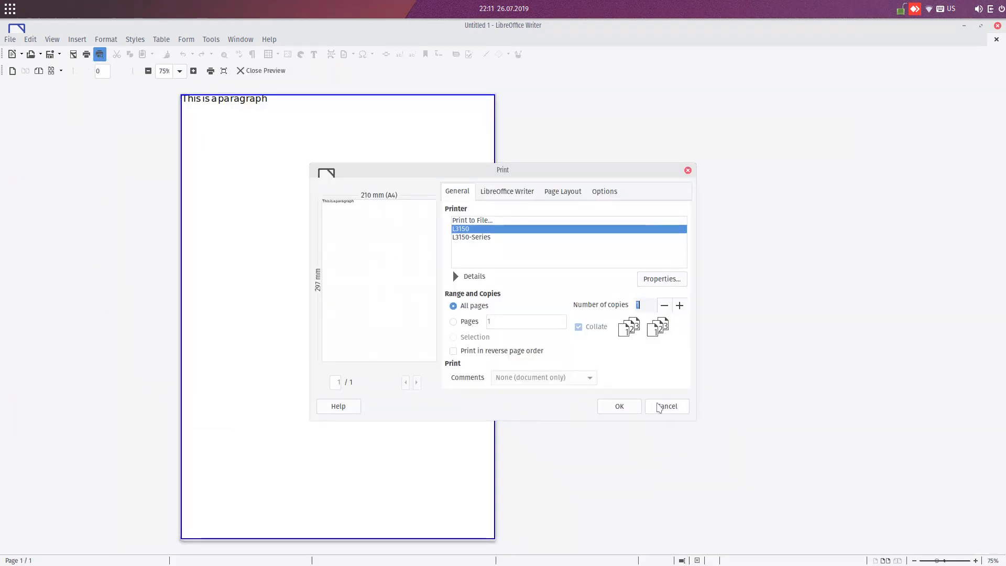
click(660, 407)
click(273, 73)
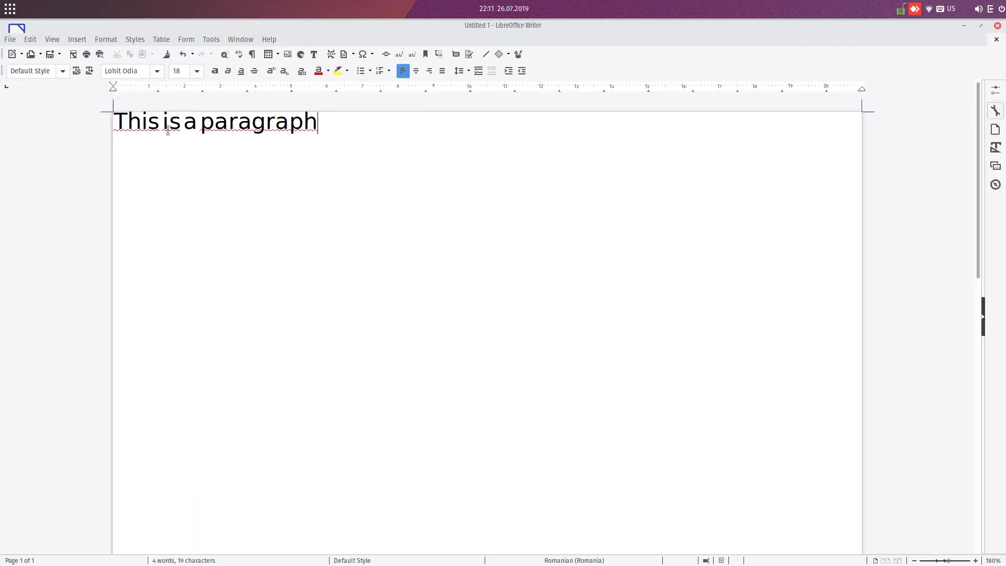
Set the left, right, top and bottom page margins to 2 cm and apply them to the page style.
click(101, 41)
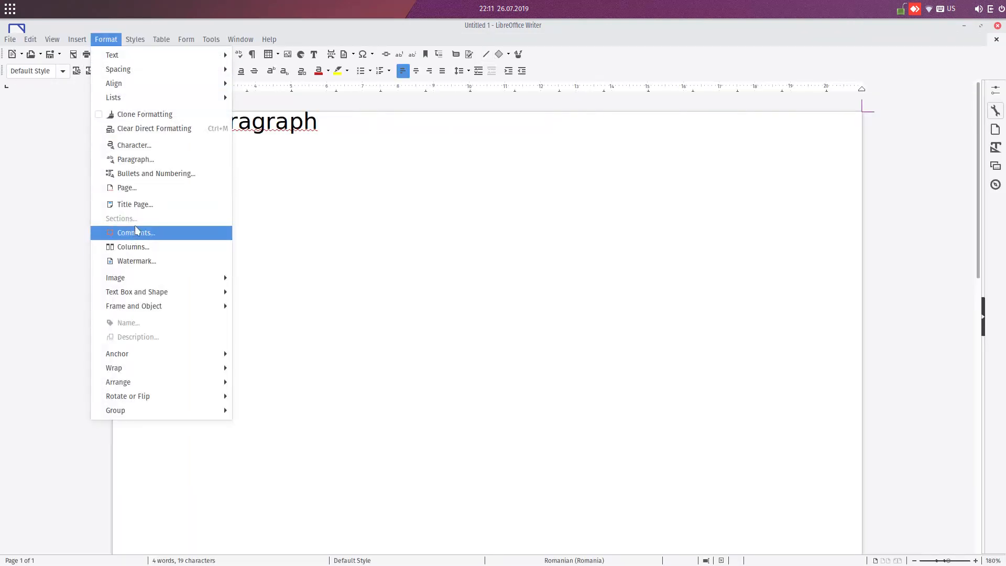
click(323, 238)
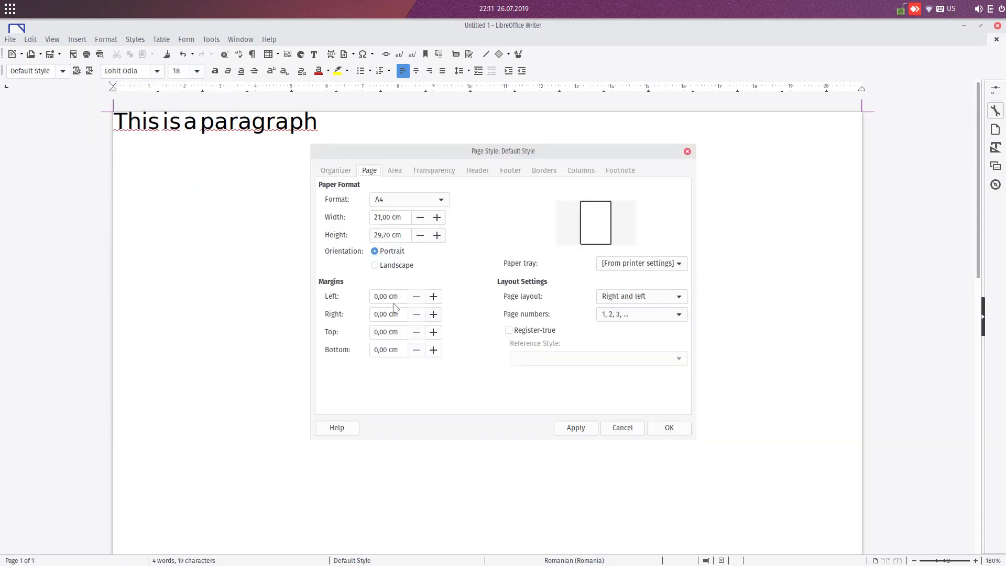
triple_click(401, 298)
text(2)
key(Tab)
text(2)
key(Tab)
text(2)
key(Tab)
text(2)
key(Tab)
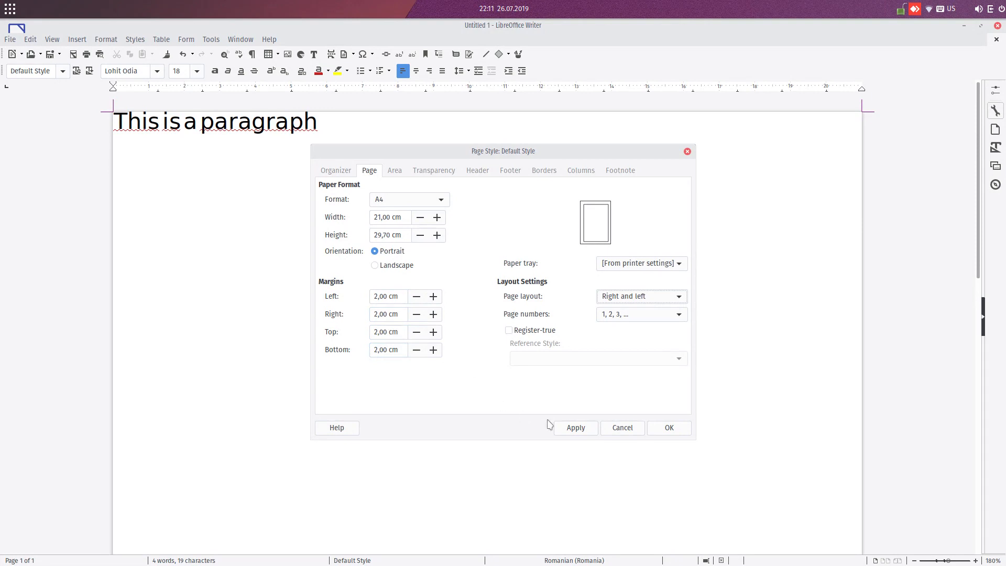
click(567, 427)
Try to set the left, right, top and bottom margins to 0 cm and close the page style settings.
drag(399, 297, 366, 296)
text(0)
key(Tab)
text(0)
key(Tab)
text(0)
key(Tab)
text(0)
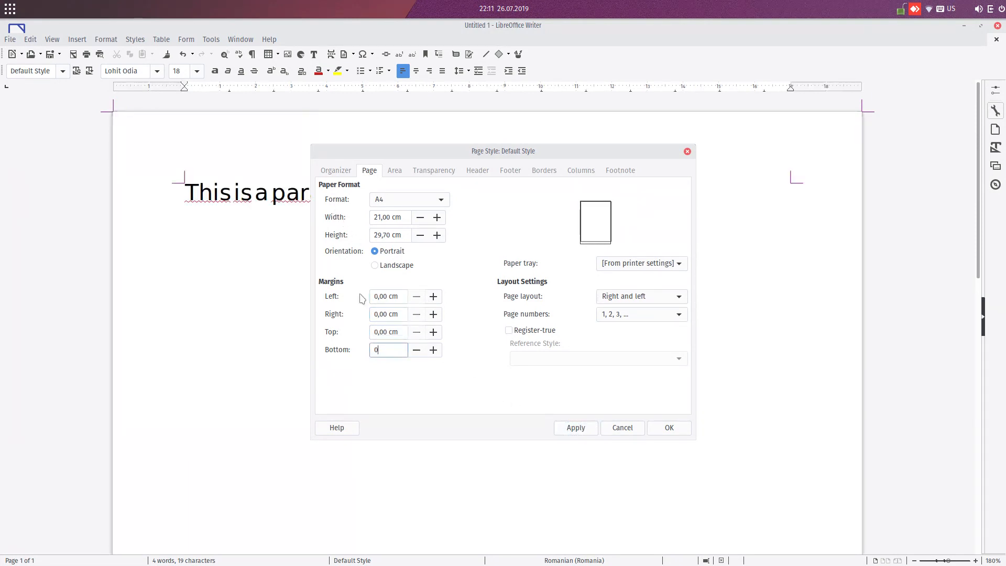
click(580, 432)
click(668, 427)
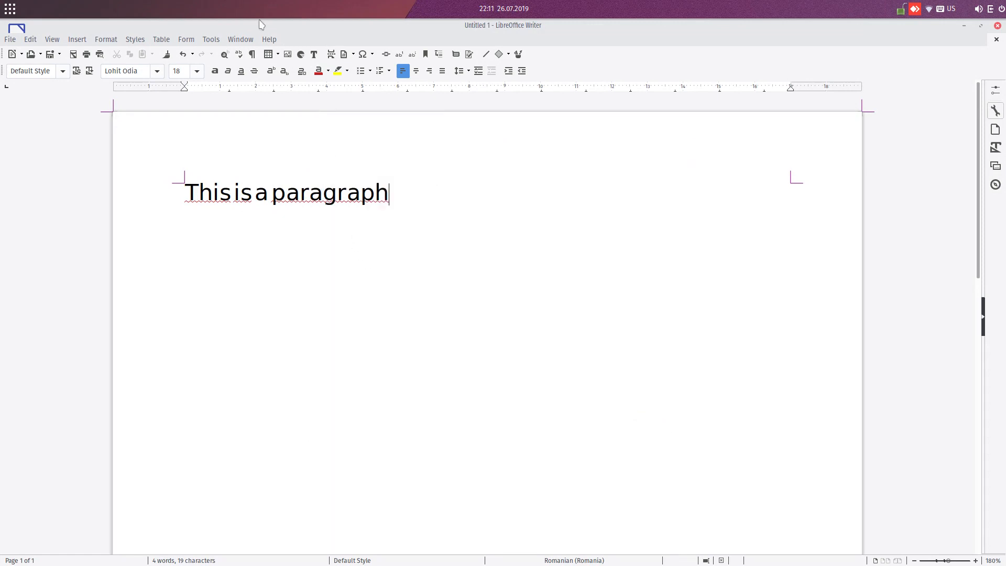
Turn off the paper size and paper orientation printer warnings in the Print options.
click(211, 39)
click(231, 353)
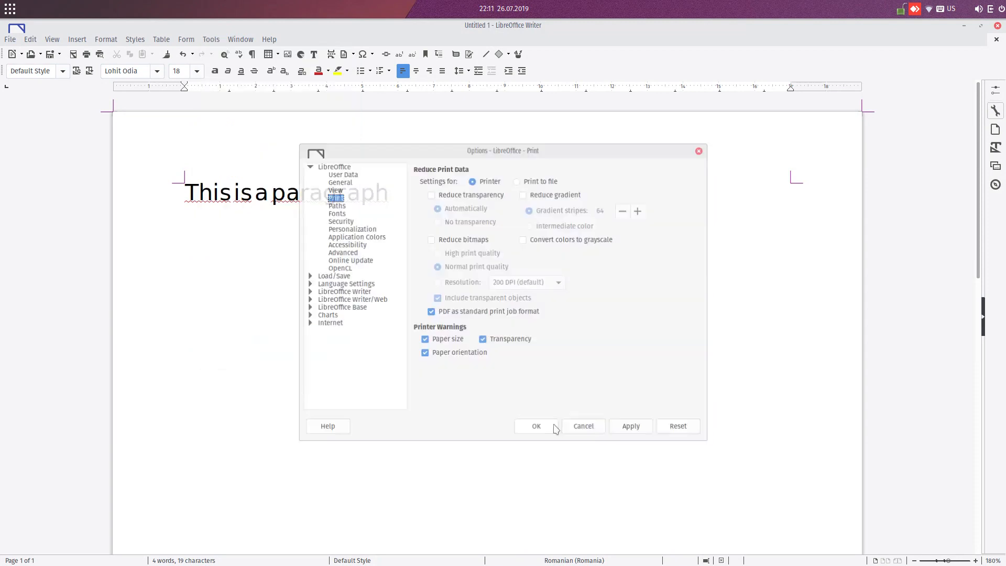
click(452, 341)
click(452, 354)
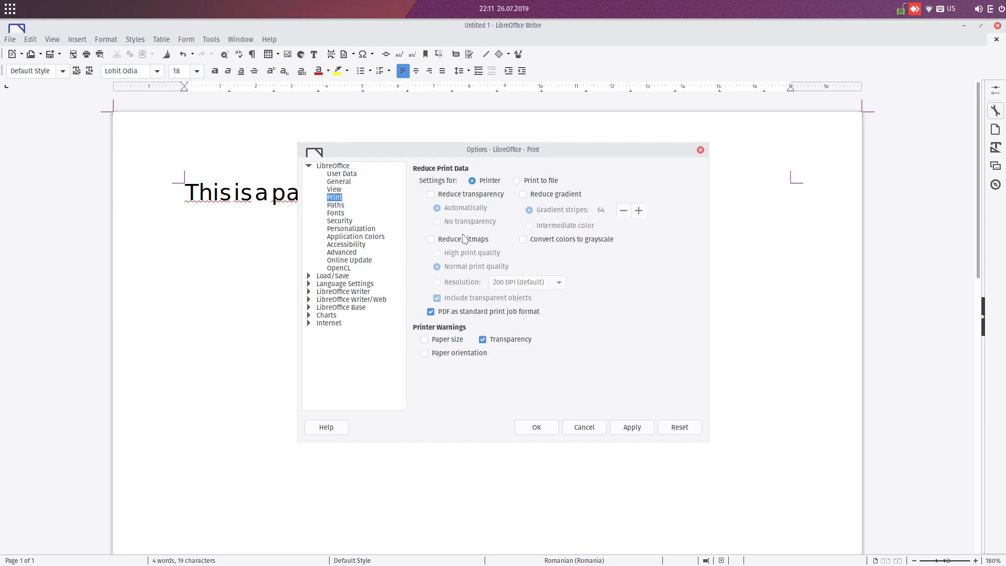
click(543, 243)
click(487, 240)
click(486, 241)
Browse Dropbox, roms and other folders as a new location for the Backups path in the Paths options, and cancel the selection.
click(343, 208)
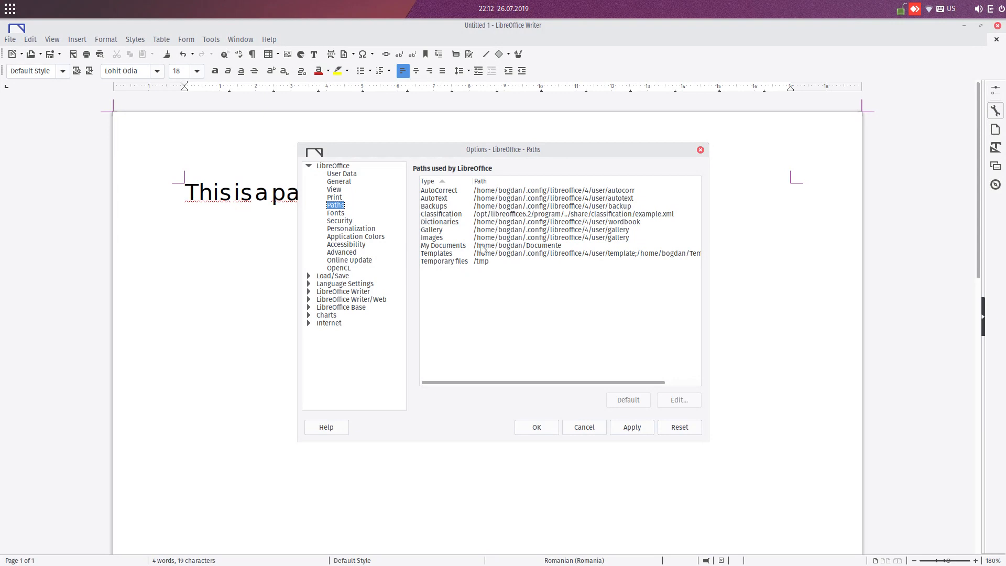
click(483, 209)
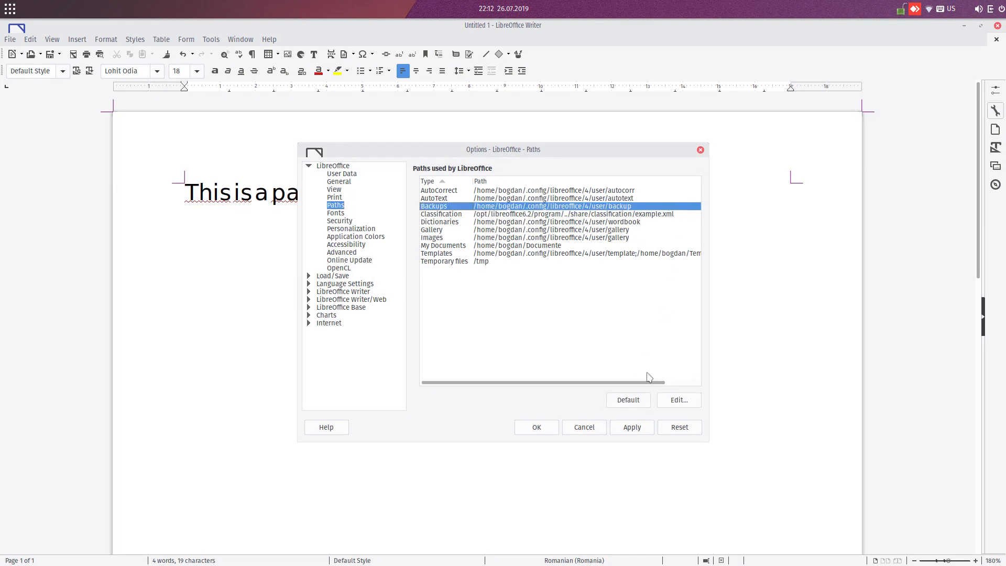
click(679, 401)
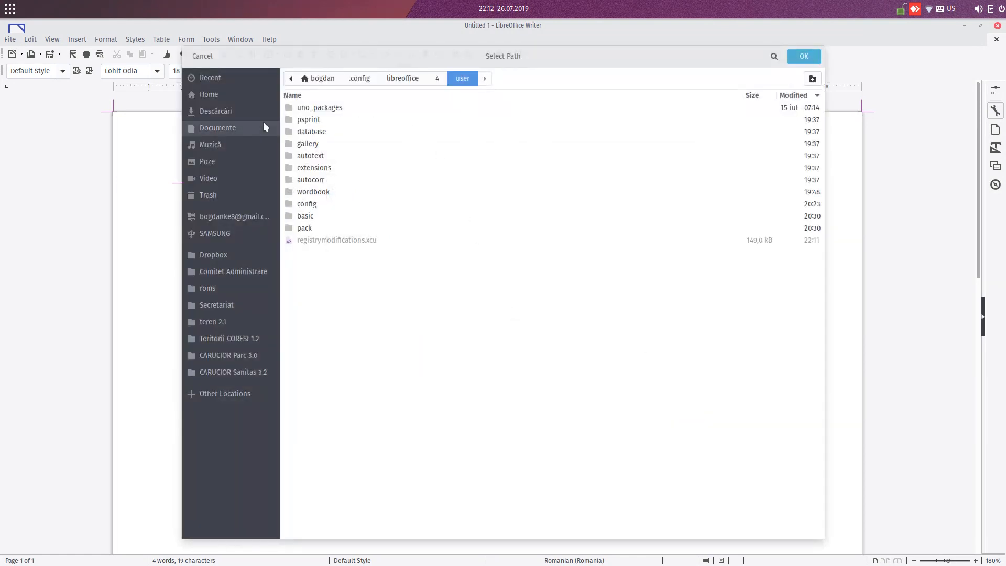
click(227, 255)
double_click(310, 160)
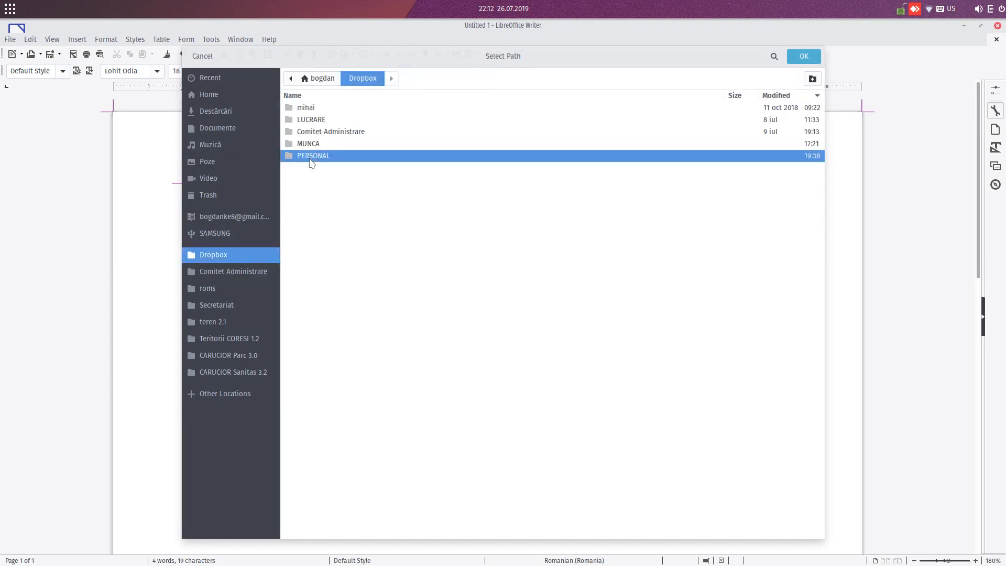
click(238, 289)
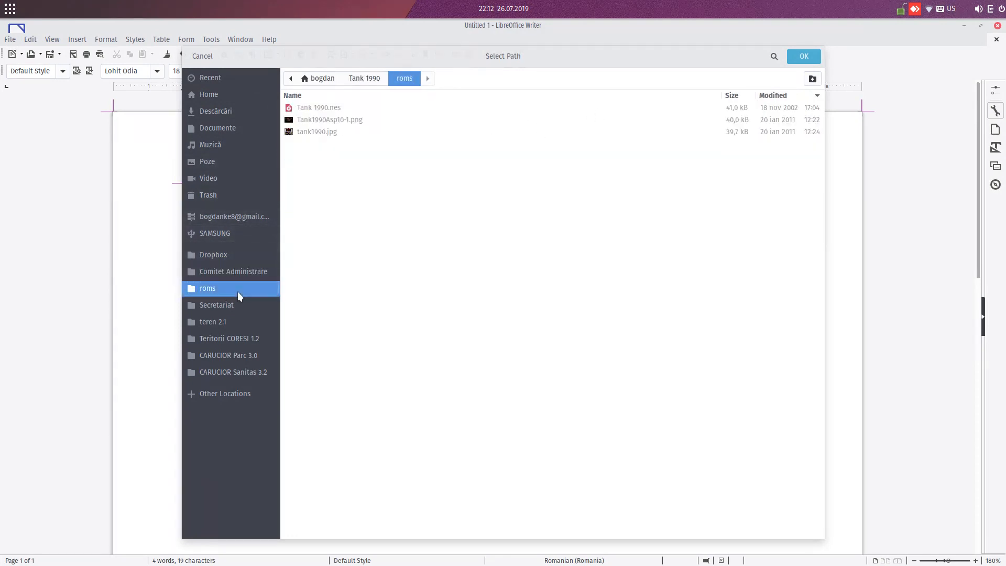
click(237, 304)
click(240, 269)
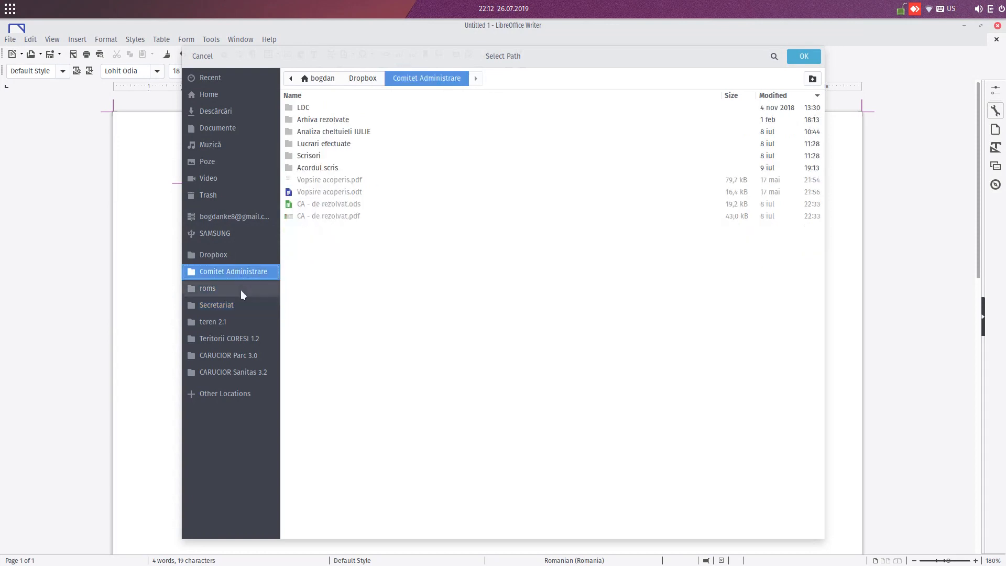
click(235, 255)
click(330, 79)
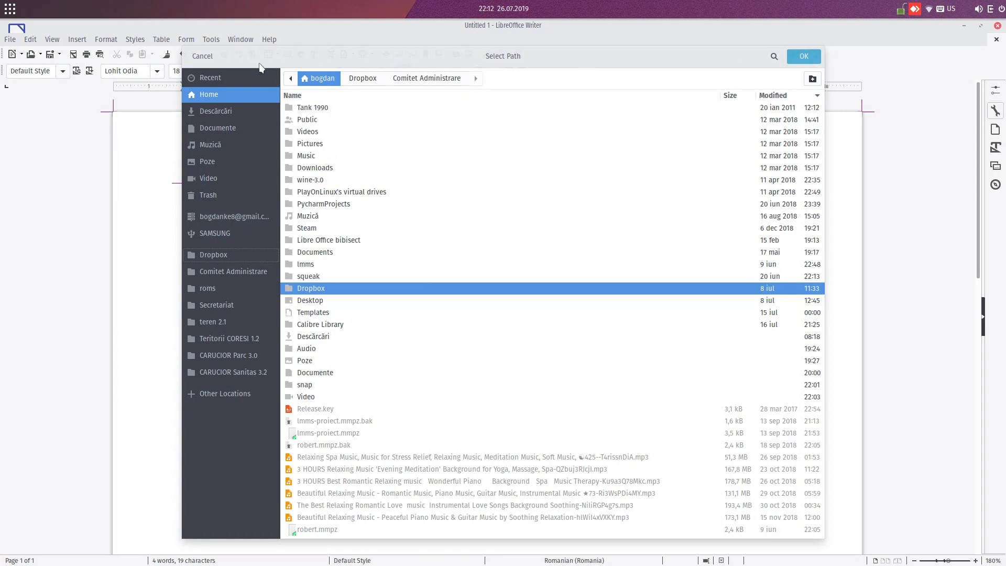
click(209, 57)
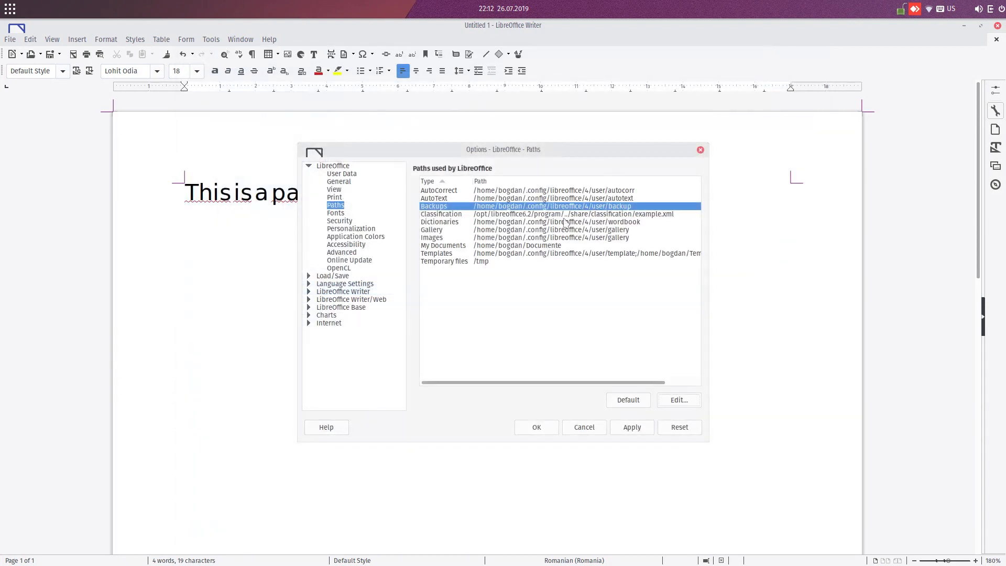
Browse Muzică, Poze, Home, Recent and Trash as a new location for the My Documents path, and cancel the selection.
click(508, 251)
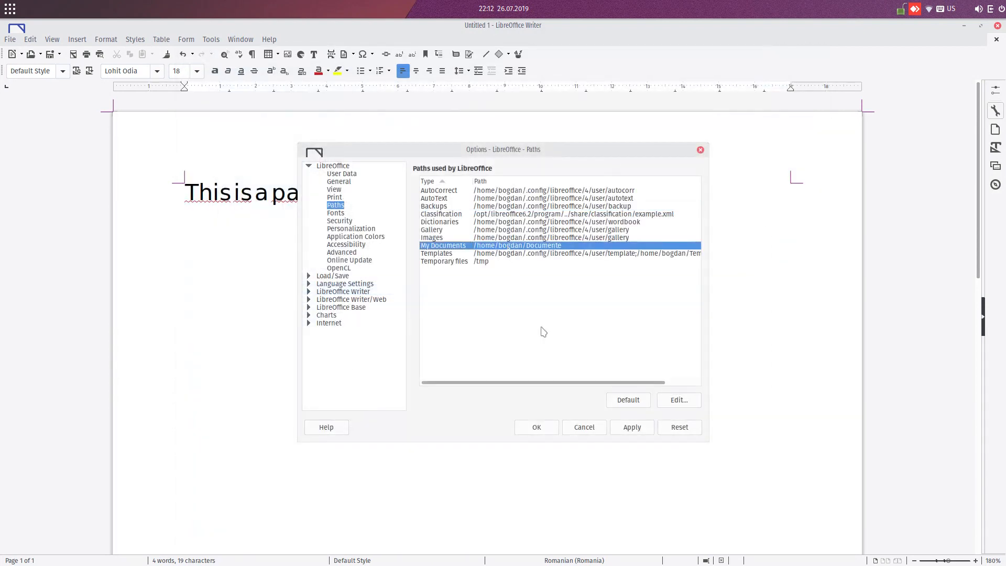
click(679, 401)
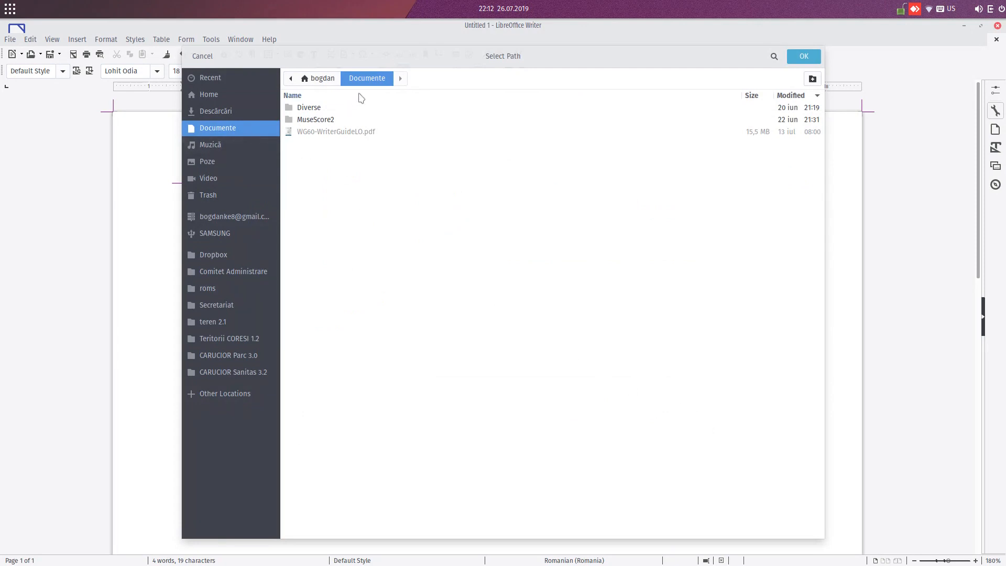
click(240, 144)
click(240, 161)
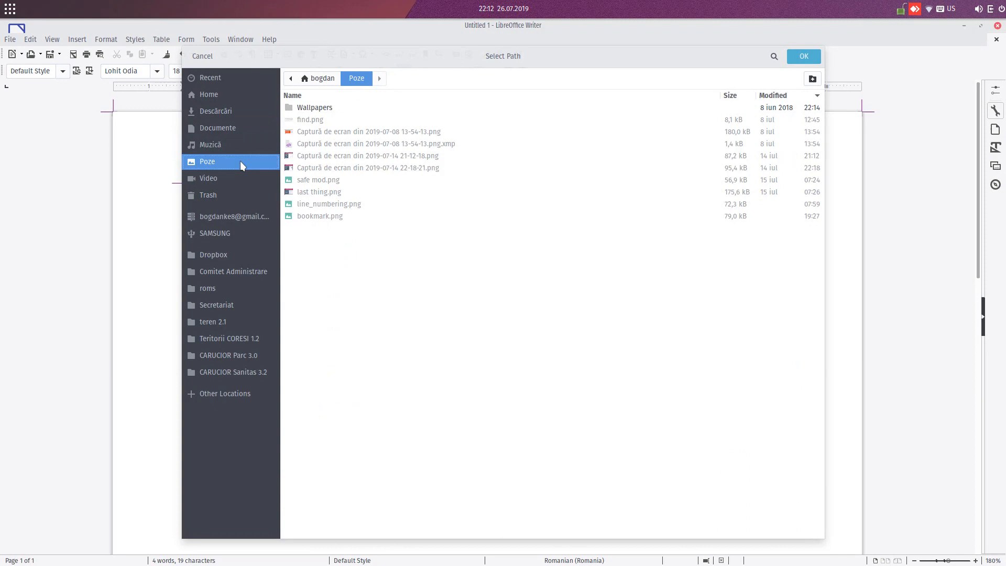
click(245, 99)
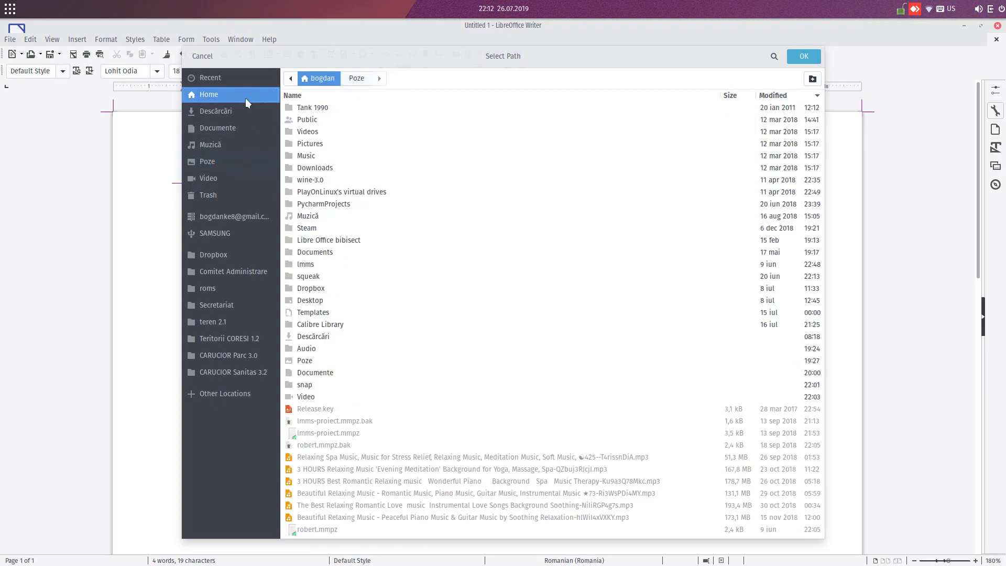
click(237, 80)
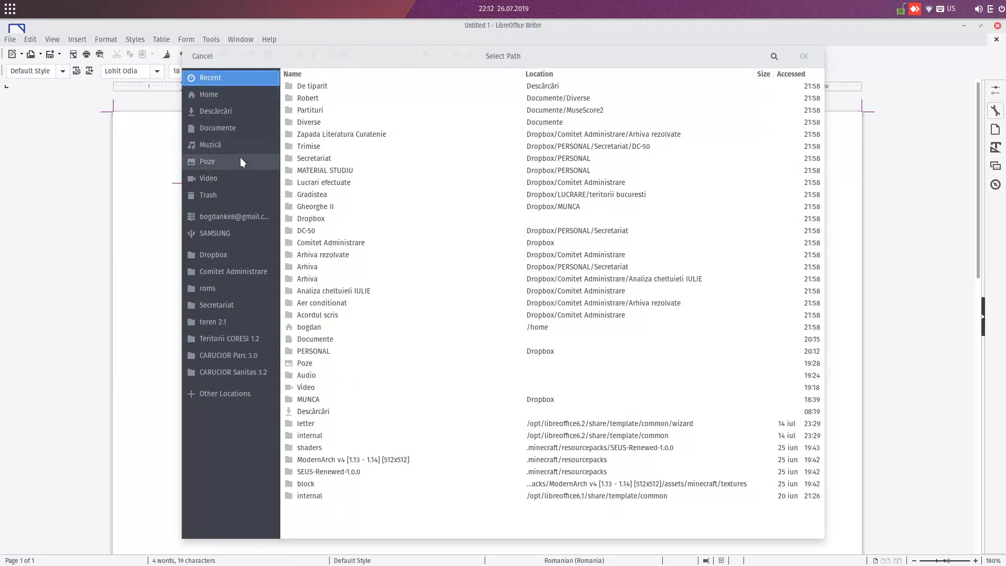
click(240, 162)
click(241, 193)
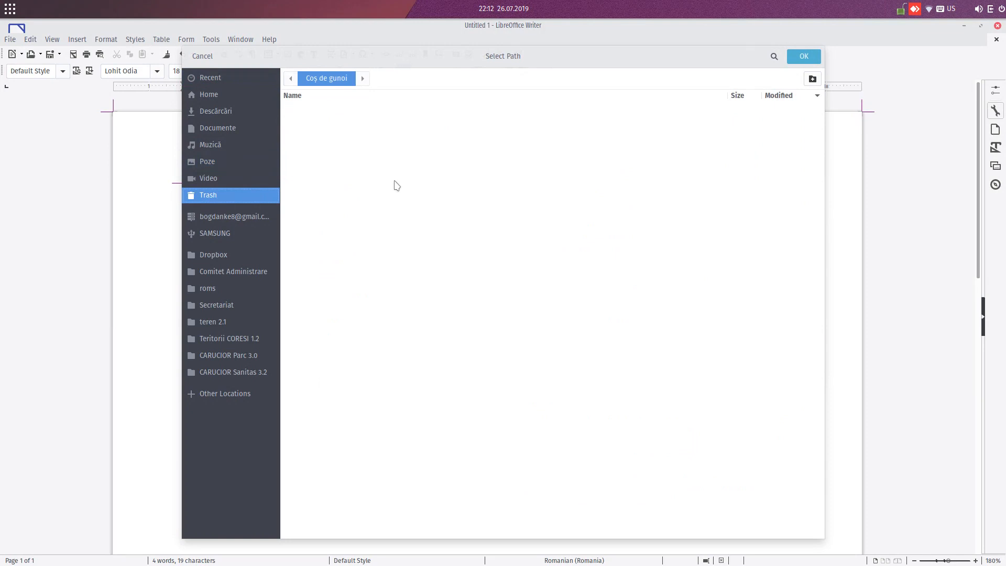
click(198, 56)
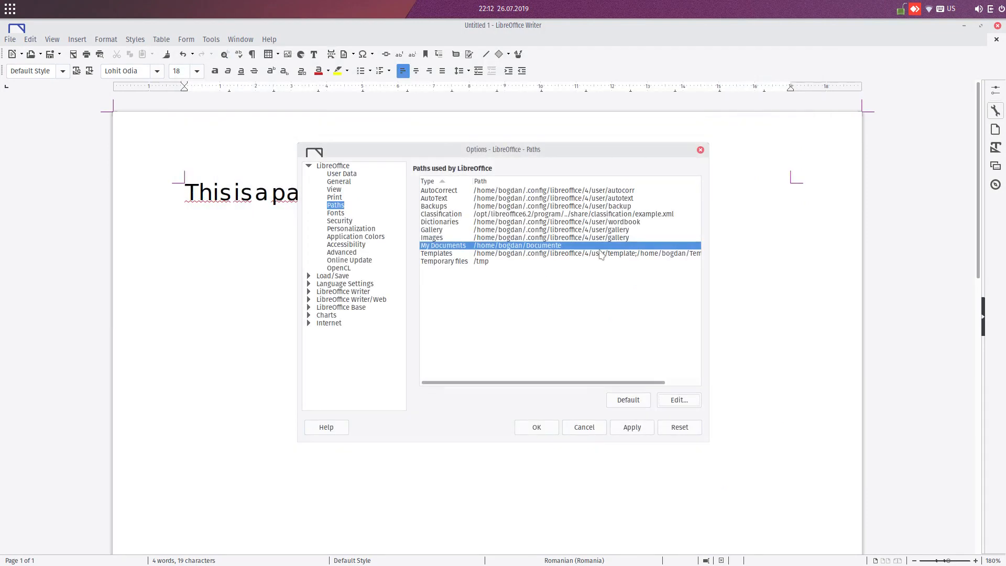
Open the AutoText path list for editing, browse the Home folder for an additional path, and cancel the selection.
click(593, 199)
click(679, 399)
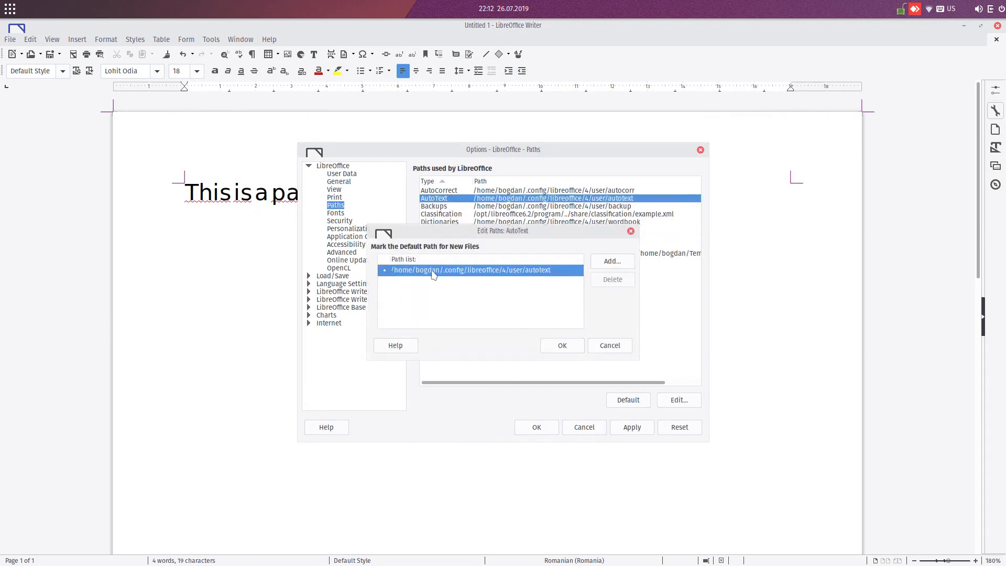
click(598, 261)
click(199, 96)
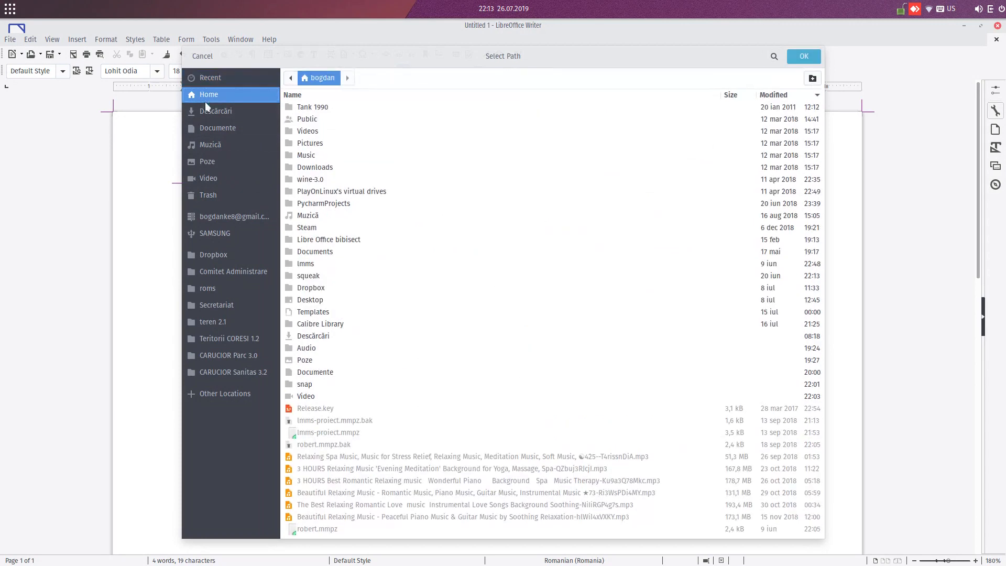
click(202, 56)
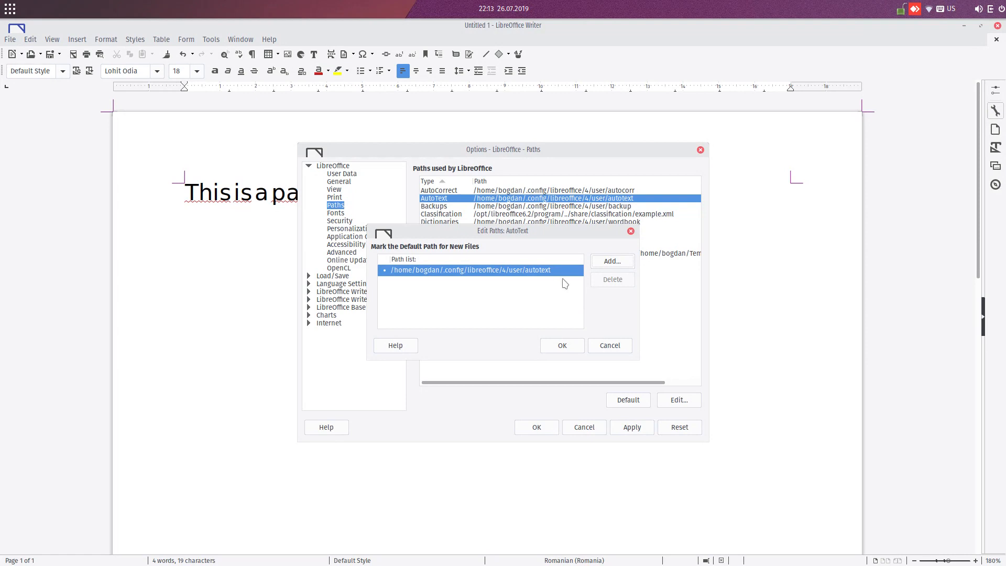
Add the Documente folder to the AutoText path list, keeping the original autotext folder as the default path.
click(611, 261)
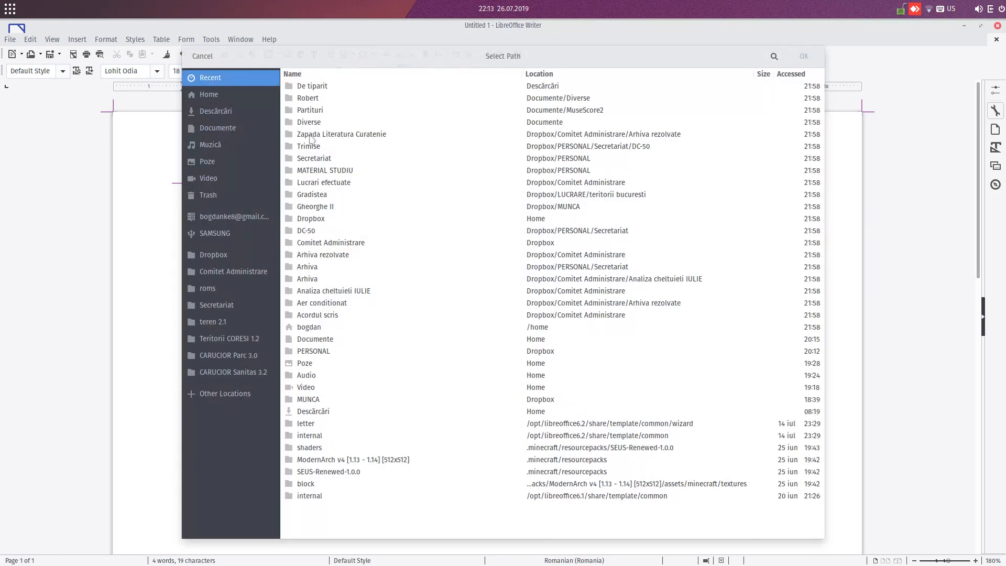
click(231, 128)
click(804, 56)
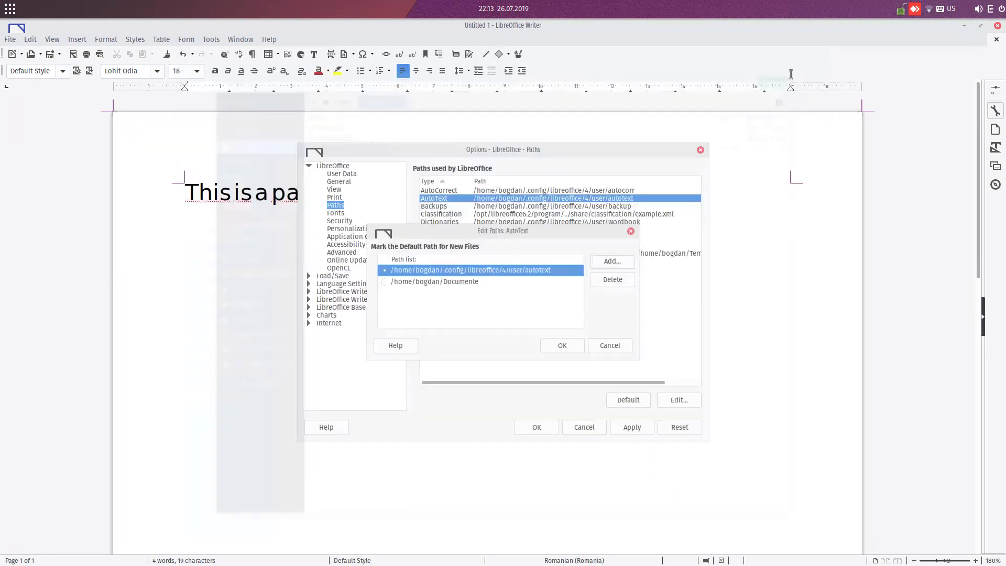
click(435, 283)
click(442, 272)
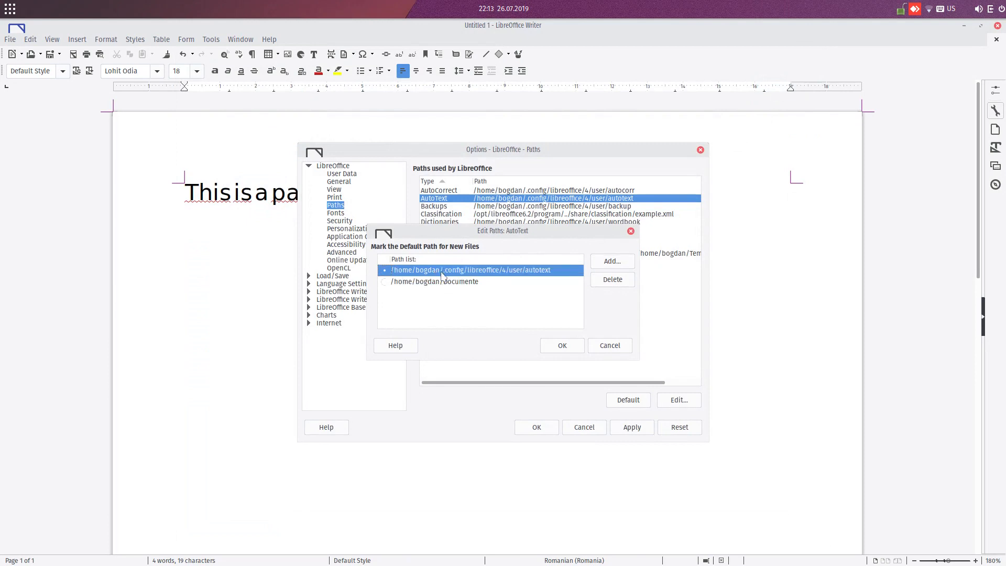
Delete the Documente folder from the AutoText path list and confirm the list.
click(479, 283)
click(624, 281)
click(571, 345)
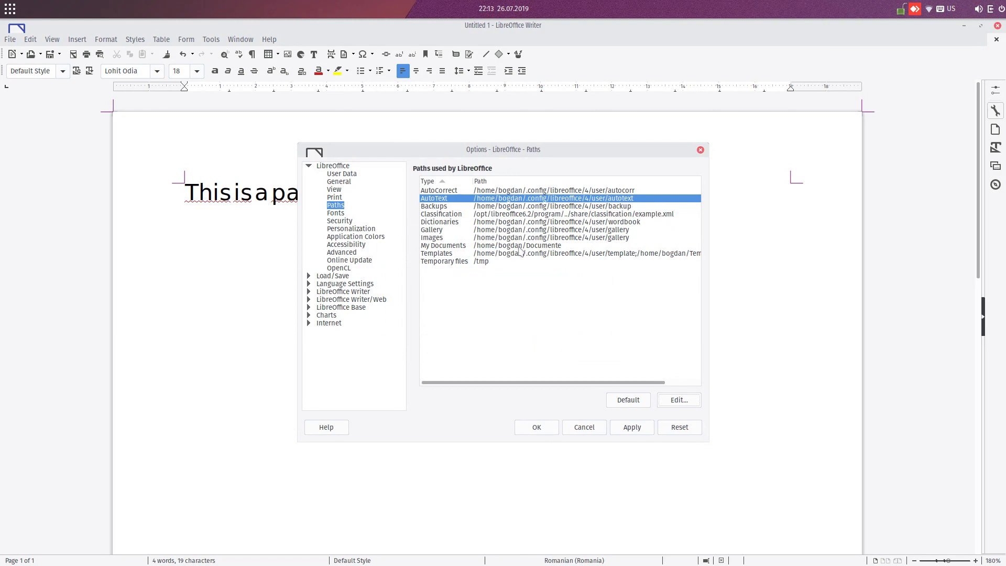
In the Fonts options, enter Times New Roman as the font to replace in the replacement table.
click(340, 215)
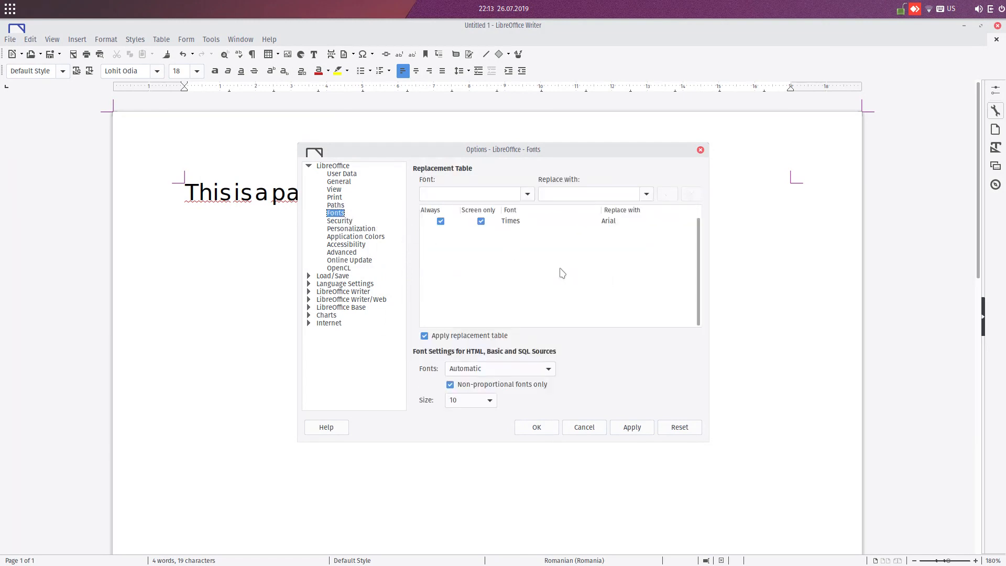
click(528, 198)
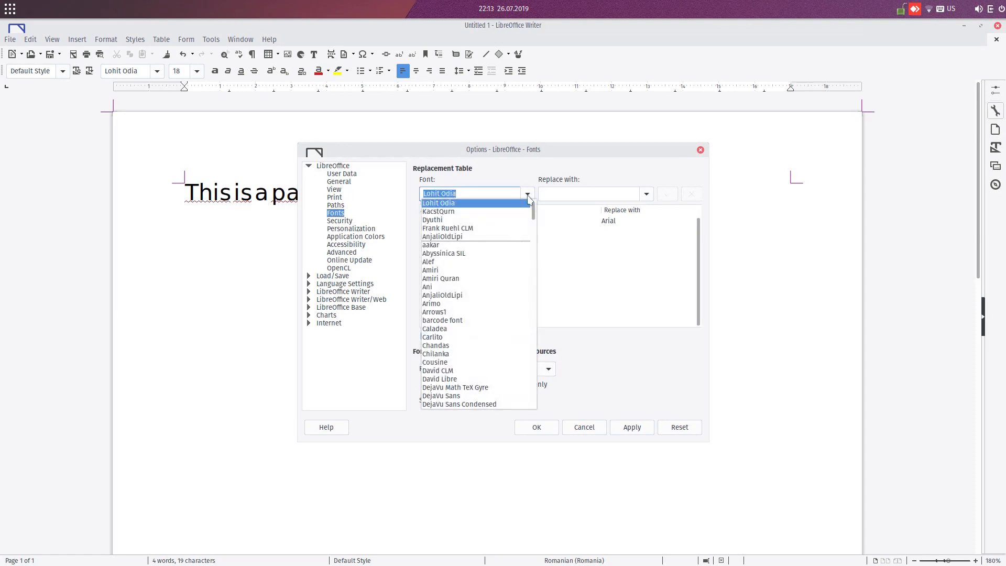
click(470, 203)
text(Times New Roman)
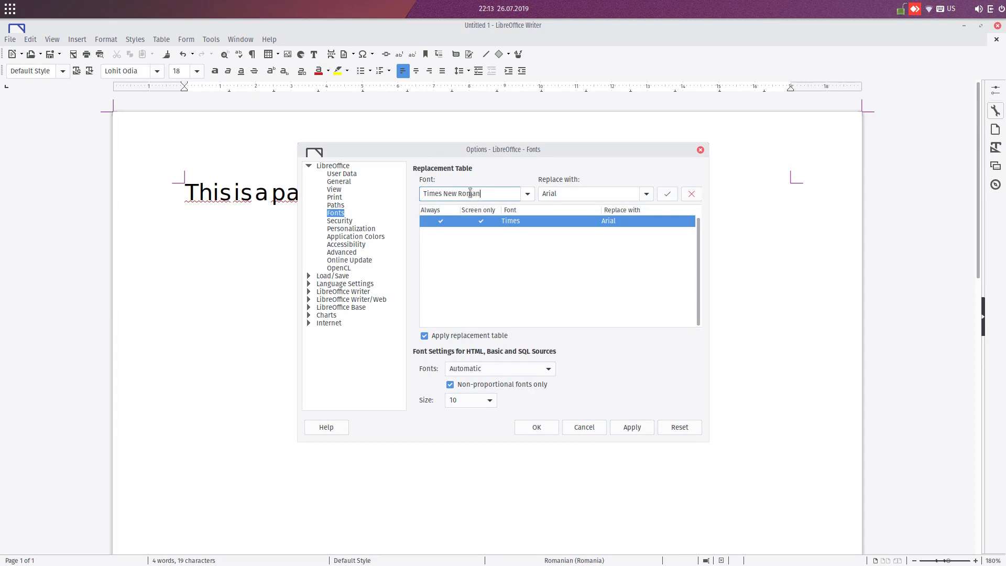
Choose Linux Biolinum G as the replacement for Times New Roman and add the pair to the replacement table.
click(646, 193)
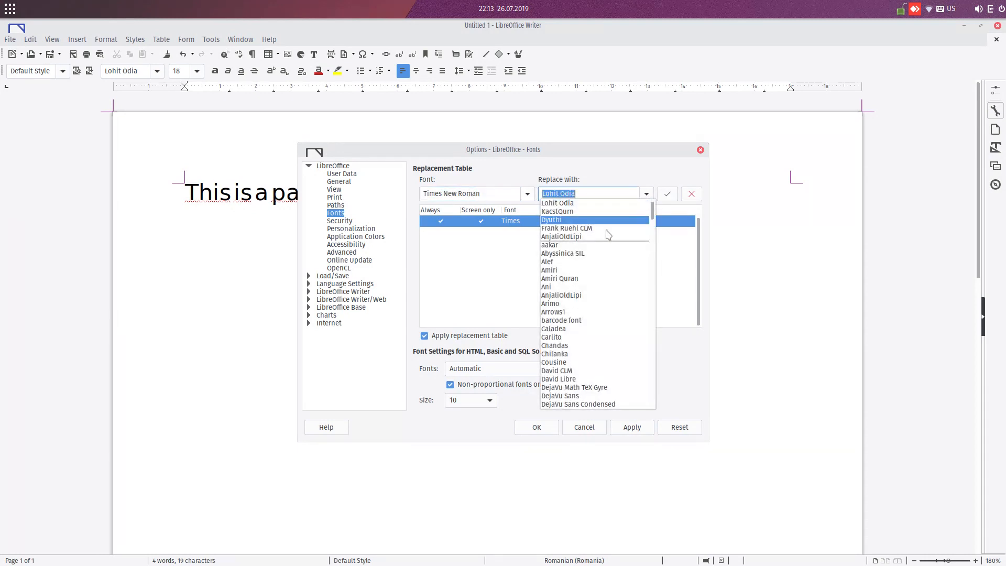
click(590, 293)
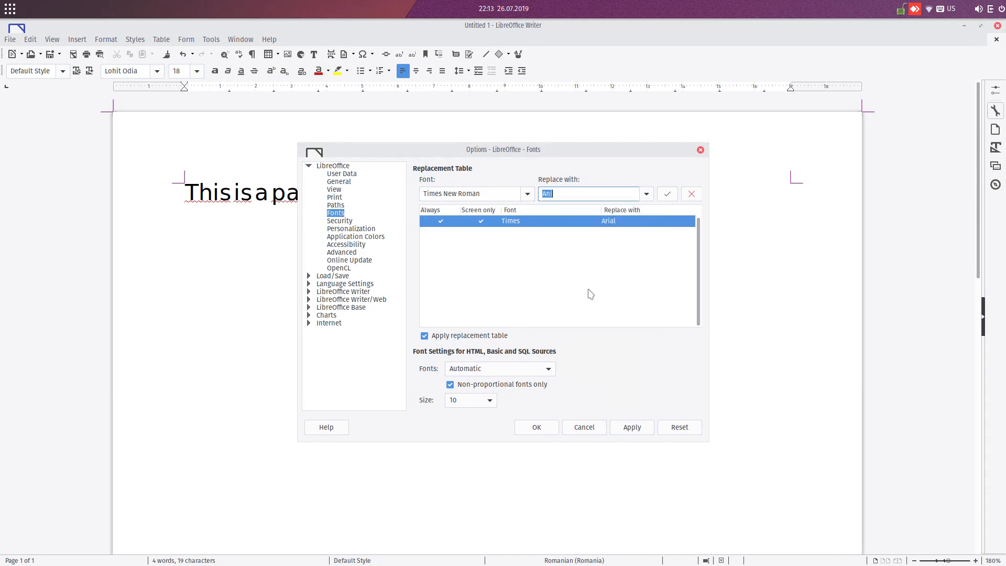
click(647, 194)
scroll(592, 293, down, 10)
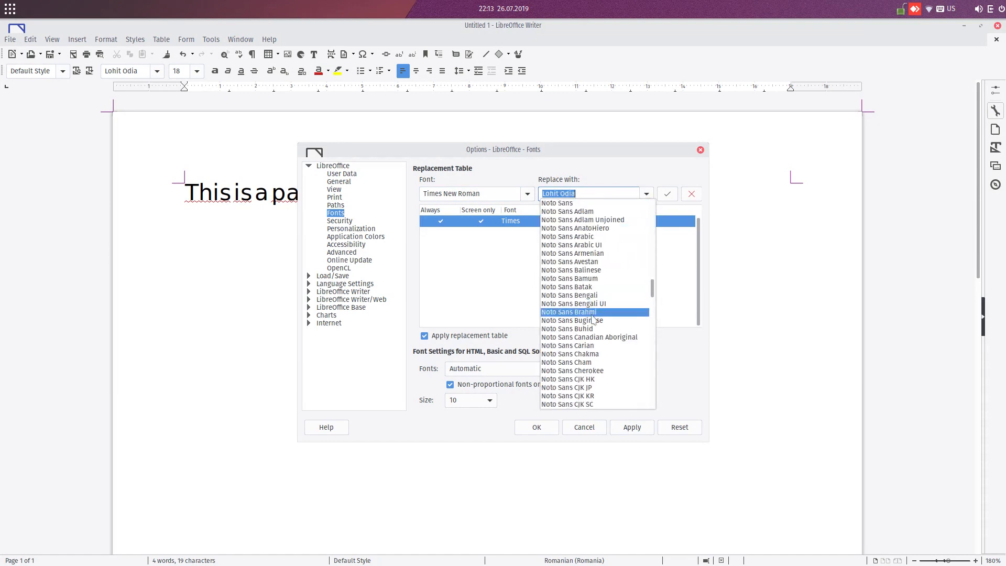
scroll(598, 309, up, 10)
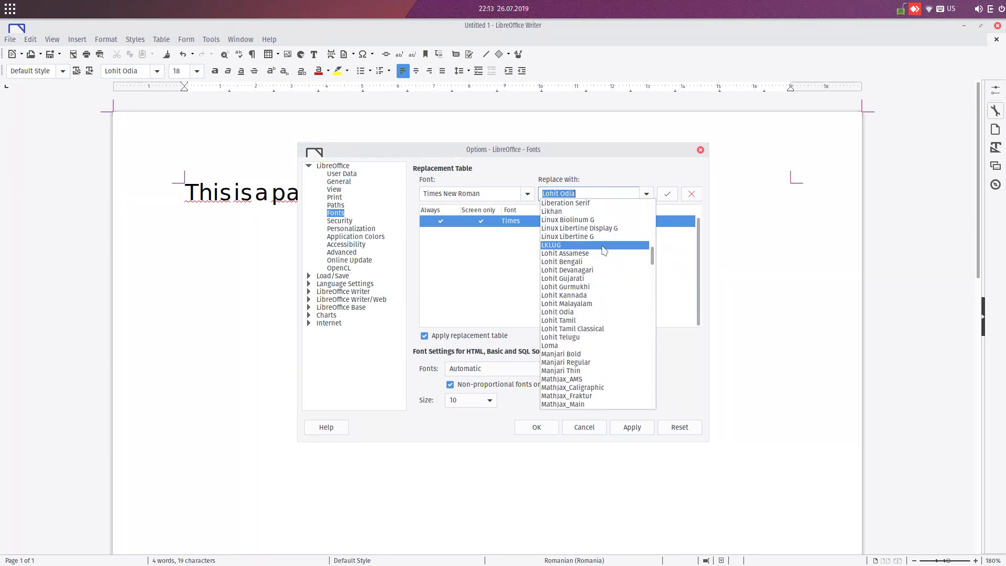
click(607, 220)
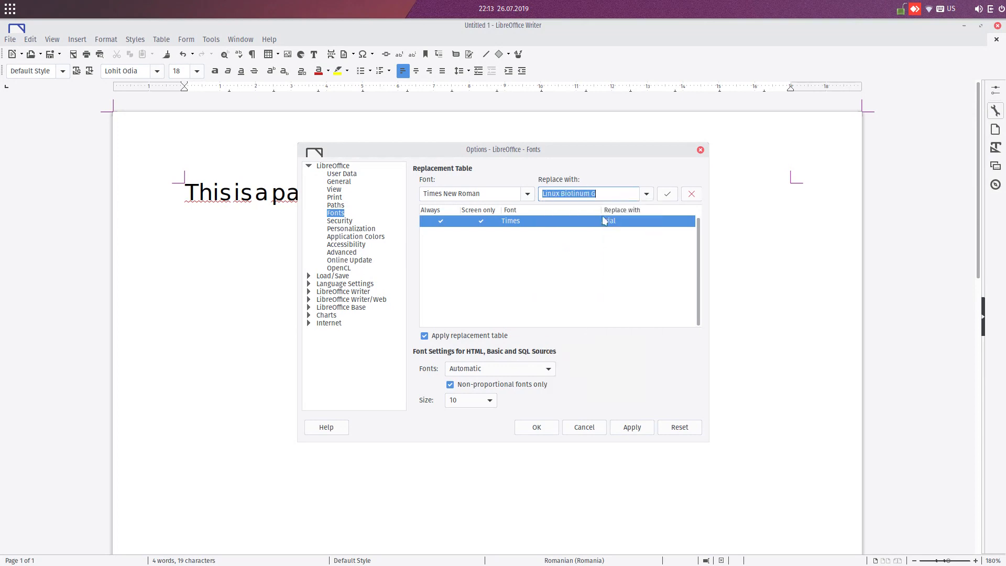
click(667, 194)
Turn on Always and Screen only for the Times New Roman replacement, then apply and close the options.
click(480, 233)
click(441, 233)
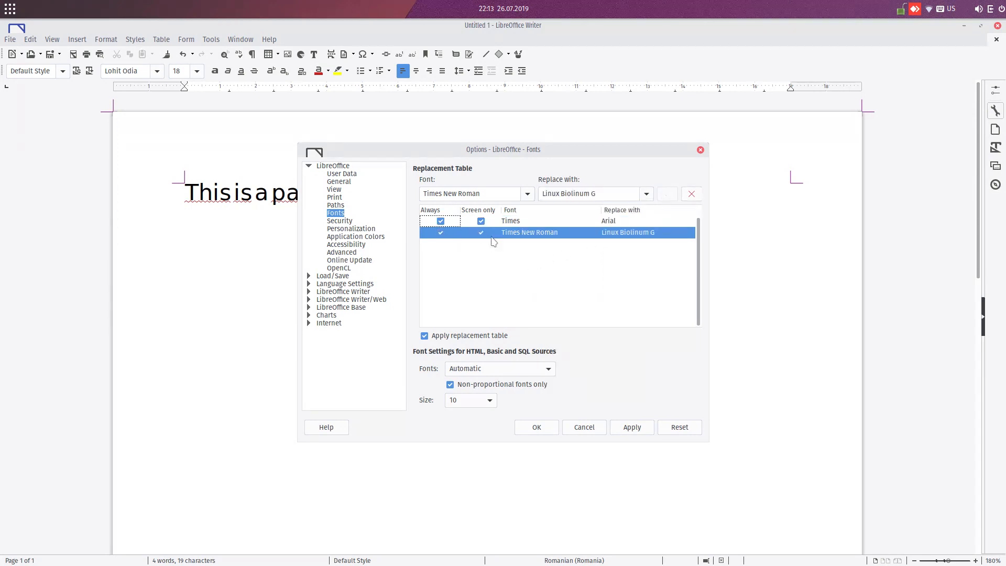
click(640, 429)
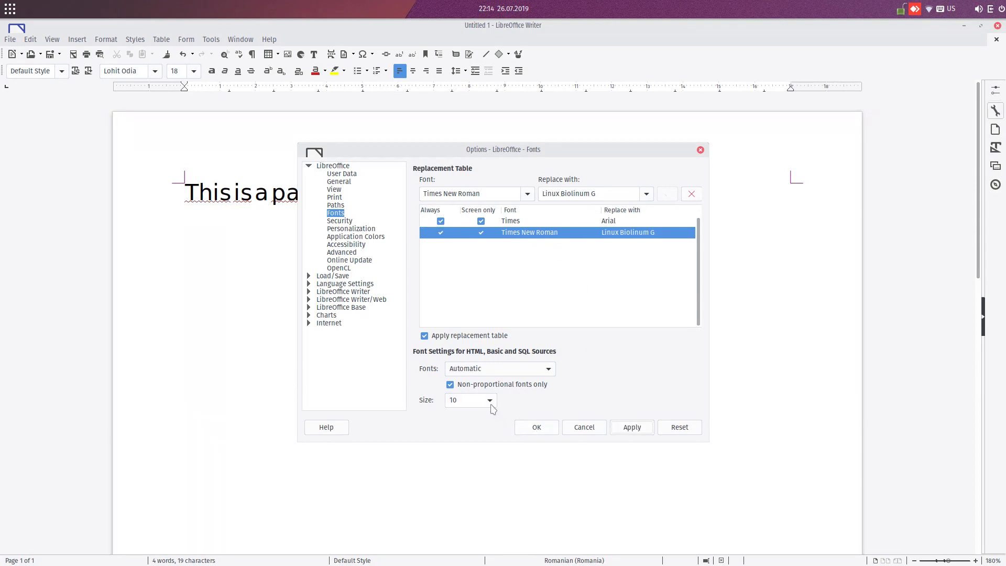
click(531, 426)
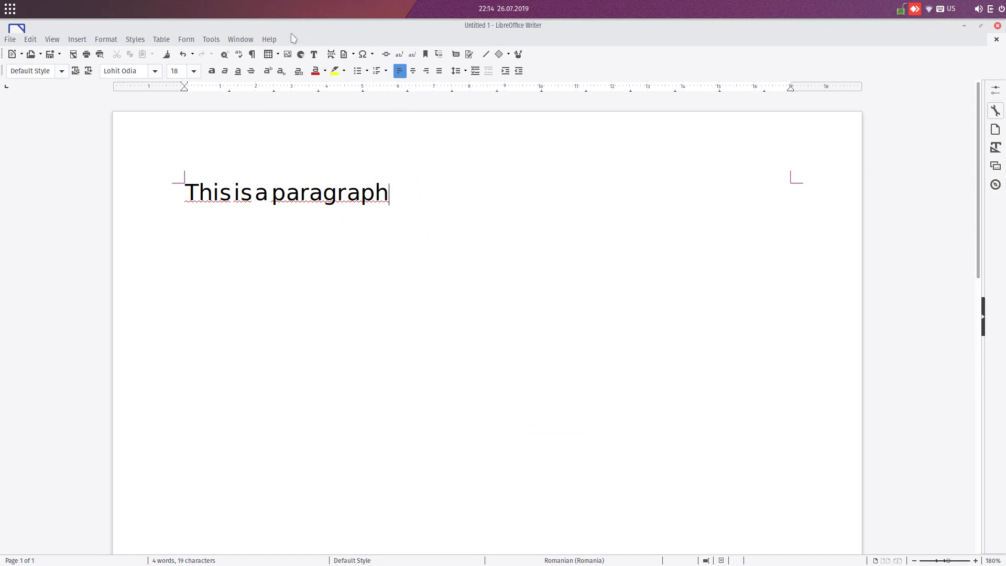
Check the LibreOffice version and build information, and close the About window.
click(269, 41)
click(268, 210)
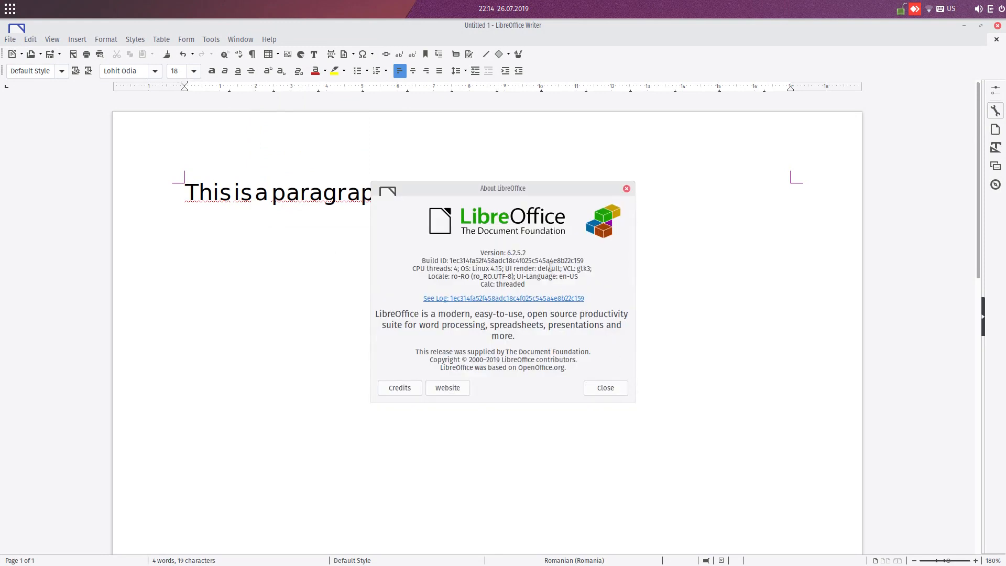
click(605, 389)
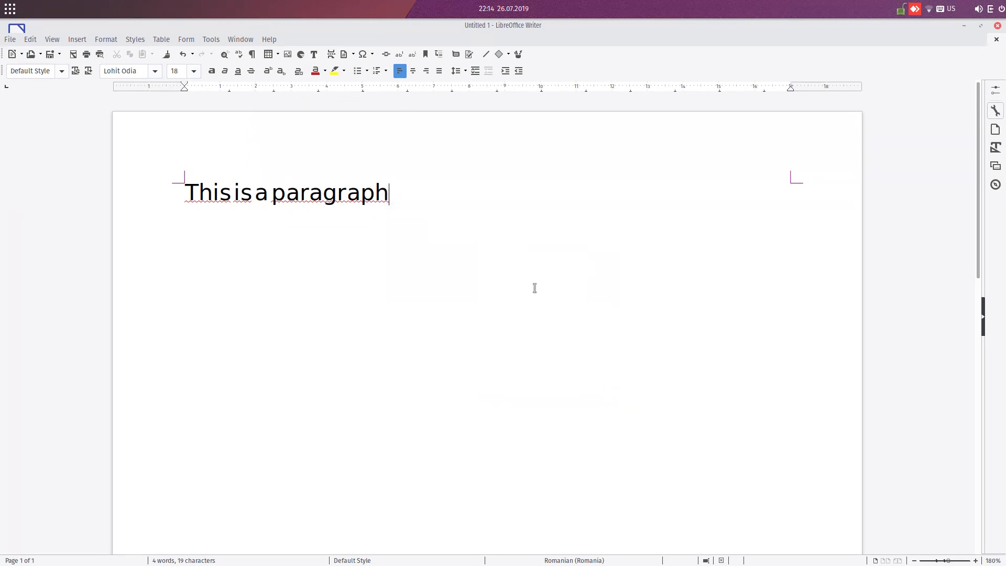